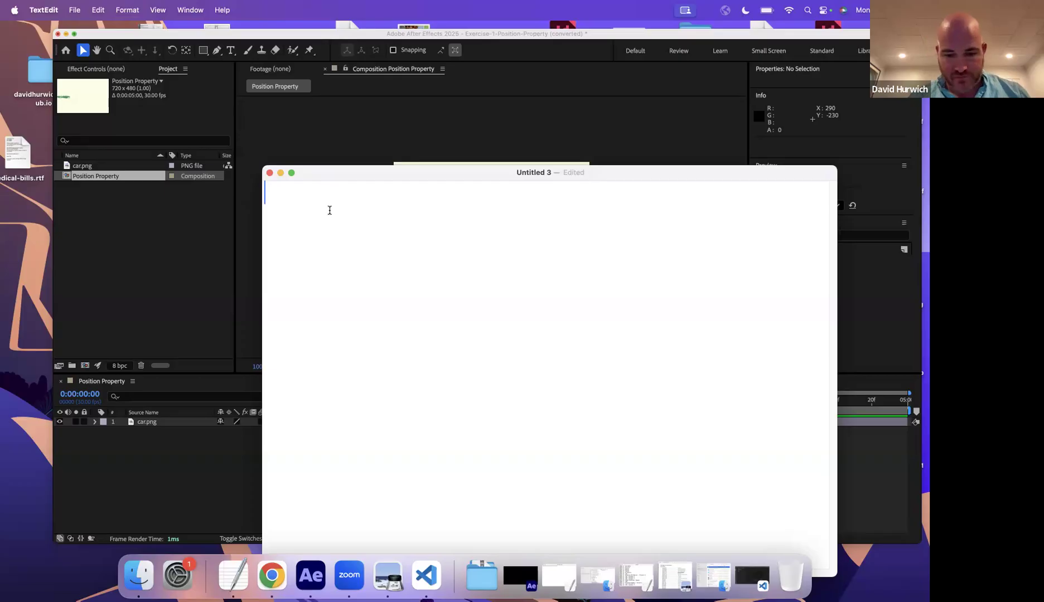
Write the heading "Motion Graphics / Motion Design" in the note, followed by a blank line
{"action": "type", "text": "hics '"}
{"action": "key", "text": "BackSpace"}
{"action": "key", "text": "BackSpace"}
{"action": "type", "text": "/ M"}
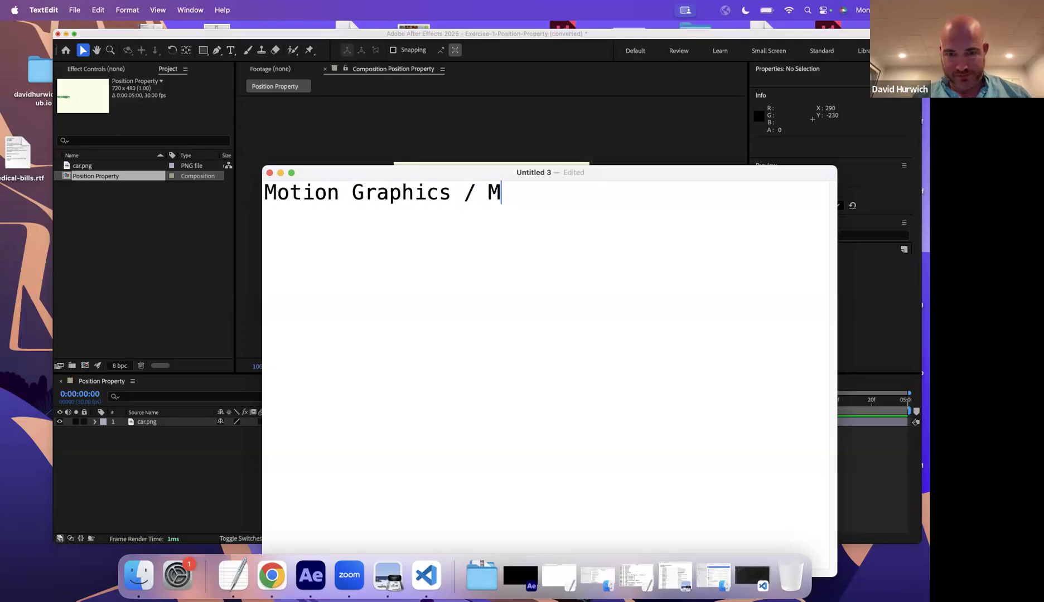
{"action": "type", "text": "otion Design"}
{"action": "key", "text": "Return"}
{"action": "key", "text": "Return"}
Add the line "Adobe After Effects" below the heading
{"action": "type", "text": "ADobe"}
{"action": "key", "text": "BackSpace"}
{"action": "key", "text": "BackSpace"}
{"action": "key", "text": "BackSpace"}
{"action": "key", "text": "BackSpace"}
{"action": "type", "text": "dobe After Effects"}
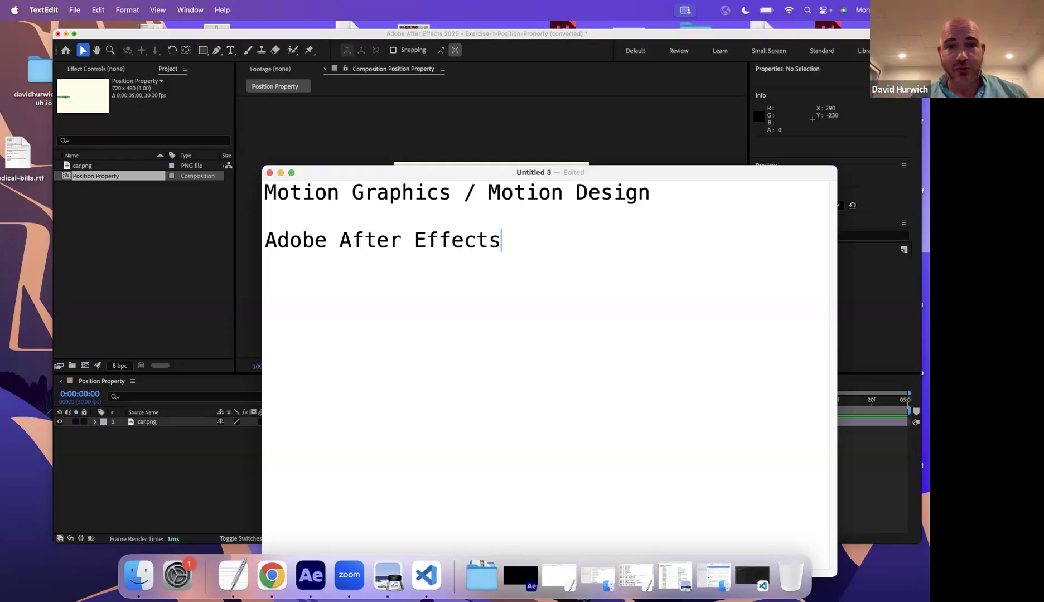
Add the line "Keyframing" under "Adobe After Effects" and start a new line
{"action": "key", "text": "Return"}
{"action": "type", "text": "keyframing"}
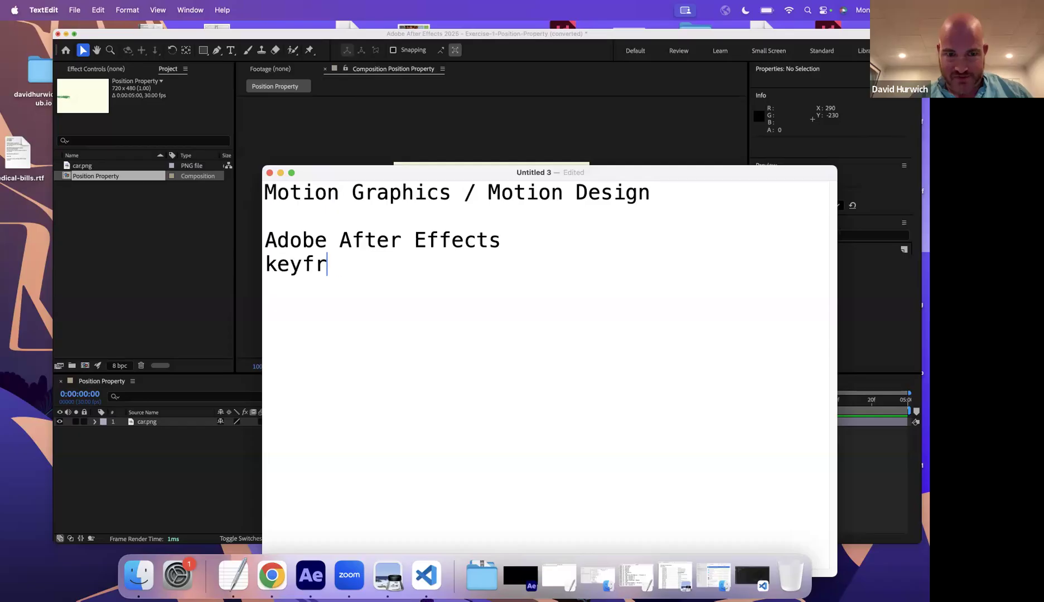
{"action": "key", "text": "BackSpace"}
{"action": "key", "text": "BackSpace"}
{"action": "key", "text": "BackSpace"}
{"action": "key", "text": "BackSpace"}
{"action": "key", "text": "BackSpace"}
{"action": "key", "text": "BackSpace"}
{"action": "key", "text": "BackSpace"}
{"action": "key", "text": "BackSpace"}
{"action": "key", "text": "BackSpace"}
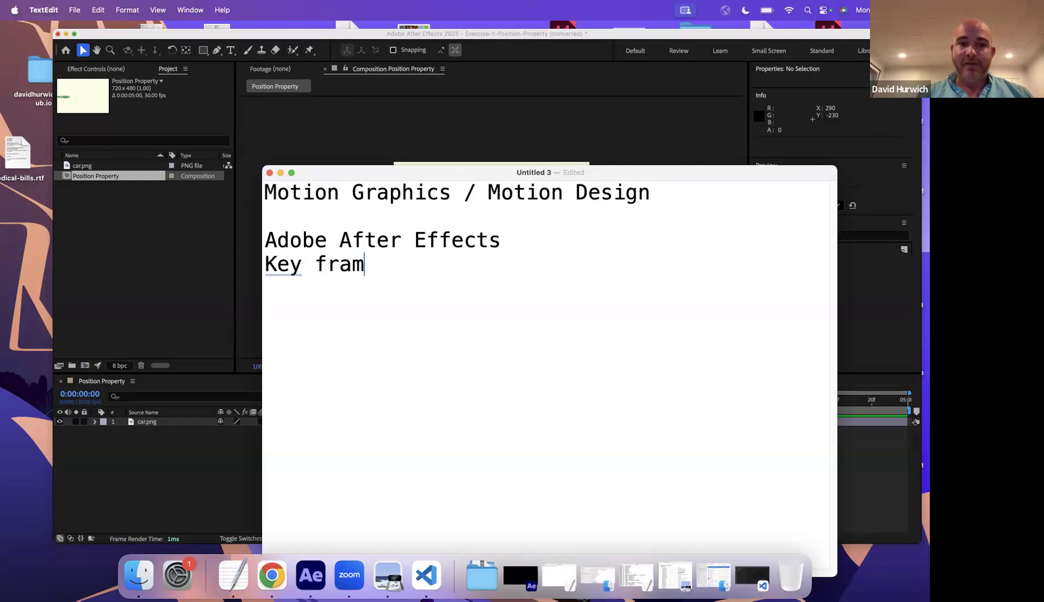
{"action": "type", "text": "framing"}
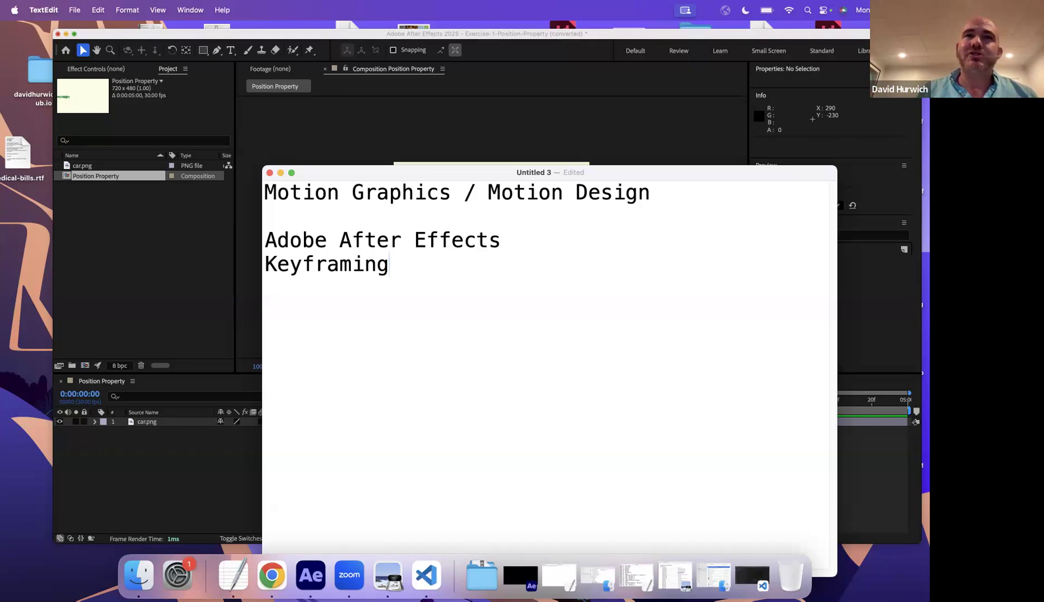
{"action": "key", "text": "Return"}
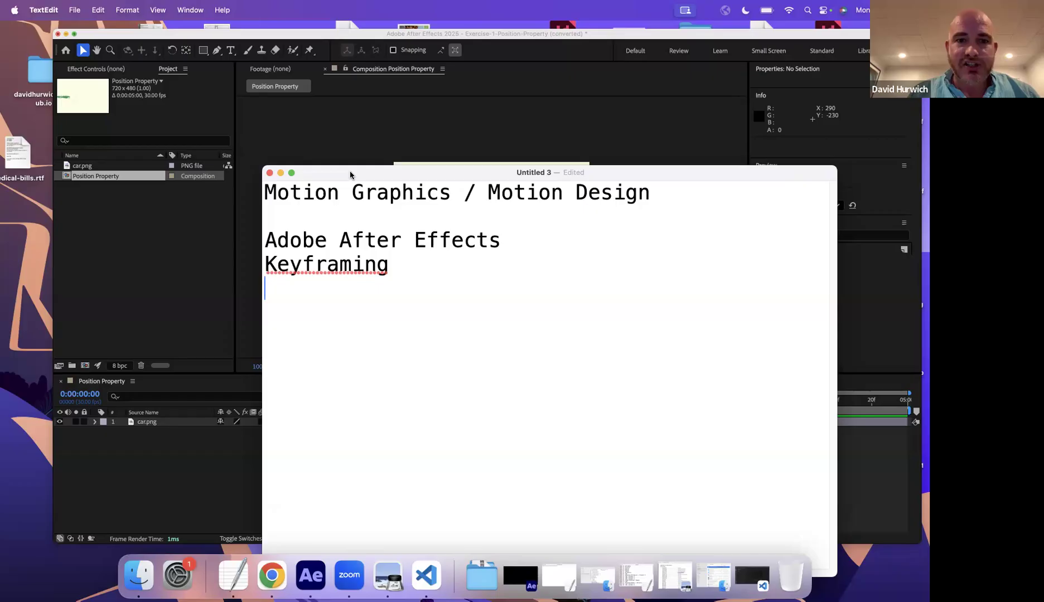
Move the Untitled 3 note window higher on the desktop and return to editing its text
{"action": "left_click_drag", "start_coordinate": [350, 172], "coordinate": [371, 69]}
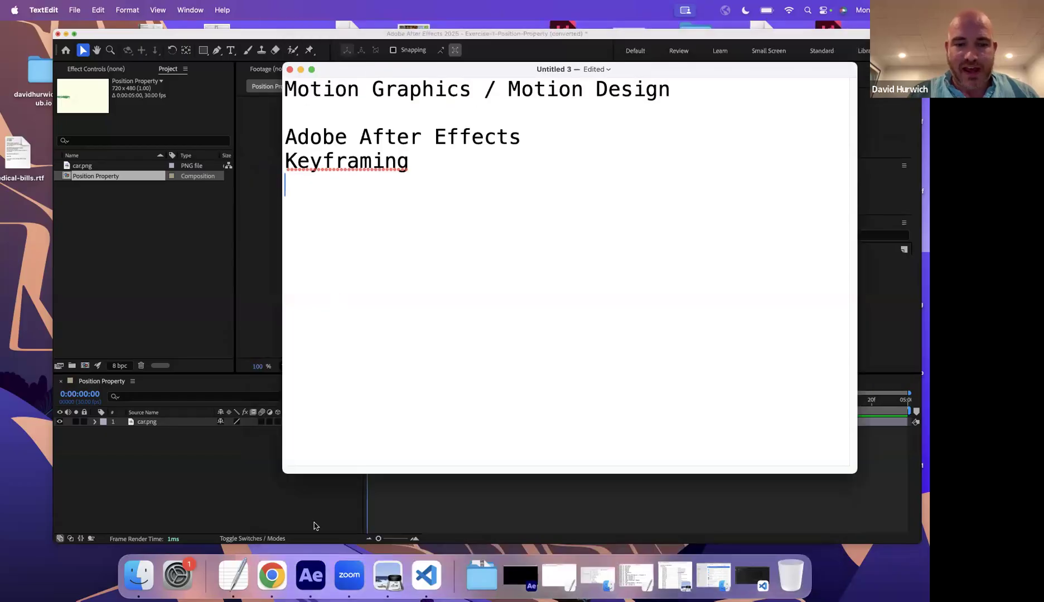
{"action": "left_click", "coordinate": [271, 575]}
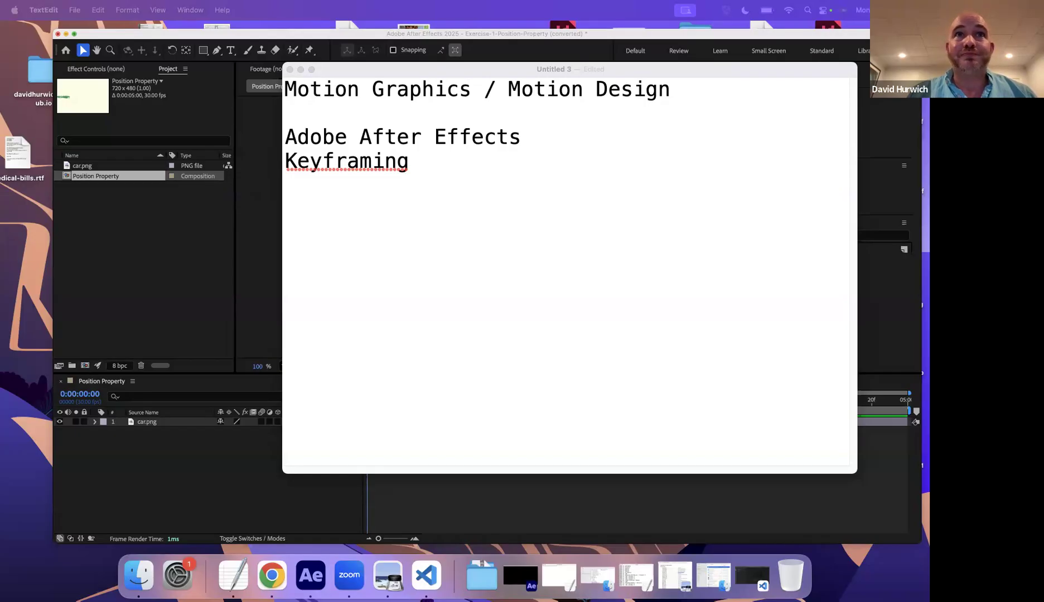
{"action": "left_click", "coordinate": [371, 196]}
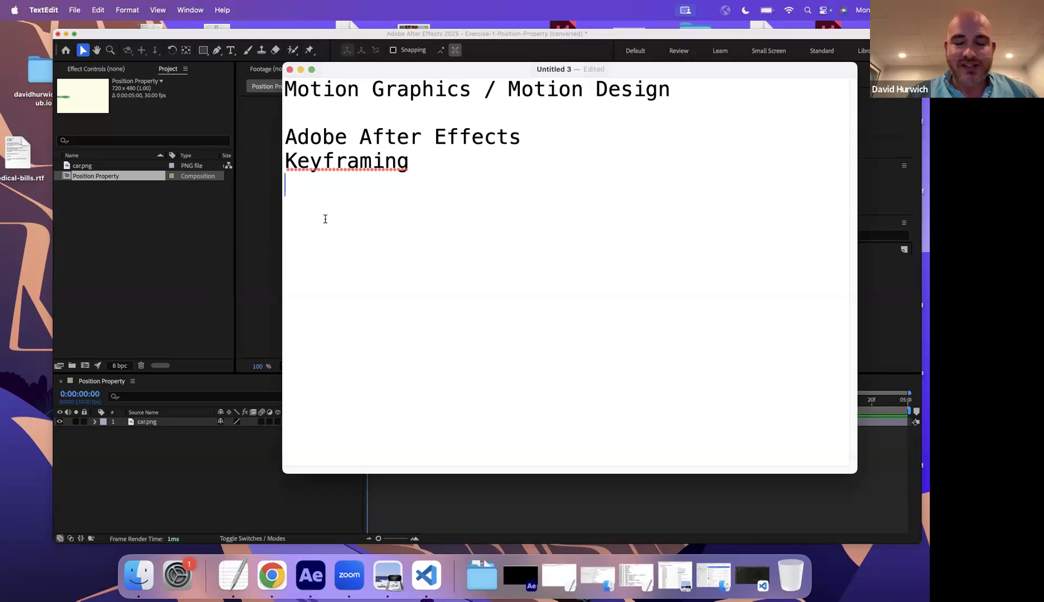
Add the question "What is a keyframe?" below "Keyframing", separated by a blank line
{"action": "type", "text": "Whati sa"}
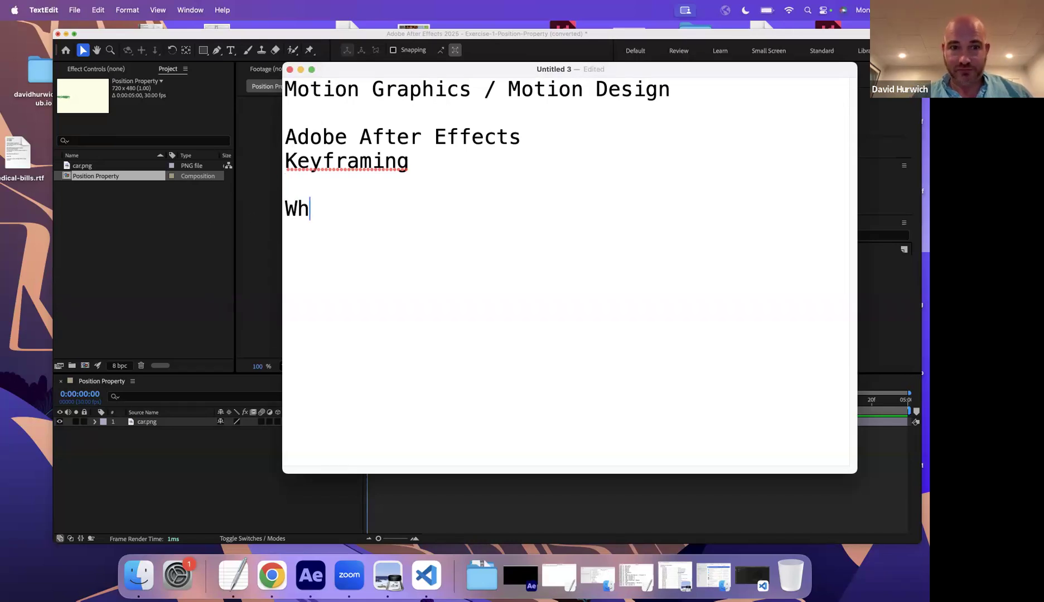
{"action": "key", "text": "BackSpace"}
{"action": "key", "text": "BackSpace"}
{"action": "key", "text": "BackSpace"}
{"action": "key", "text": "BackSpace"}
{"action": "type", "text": "i s"}
{"action": "key", "text": "BackSpace"}
{"action": "key", "text": "BackSpace"}
{"action": "key", "text": "BackSpace"}
{"action": "type", "text": "is a keyframe?"}
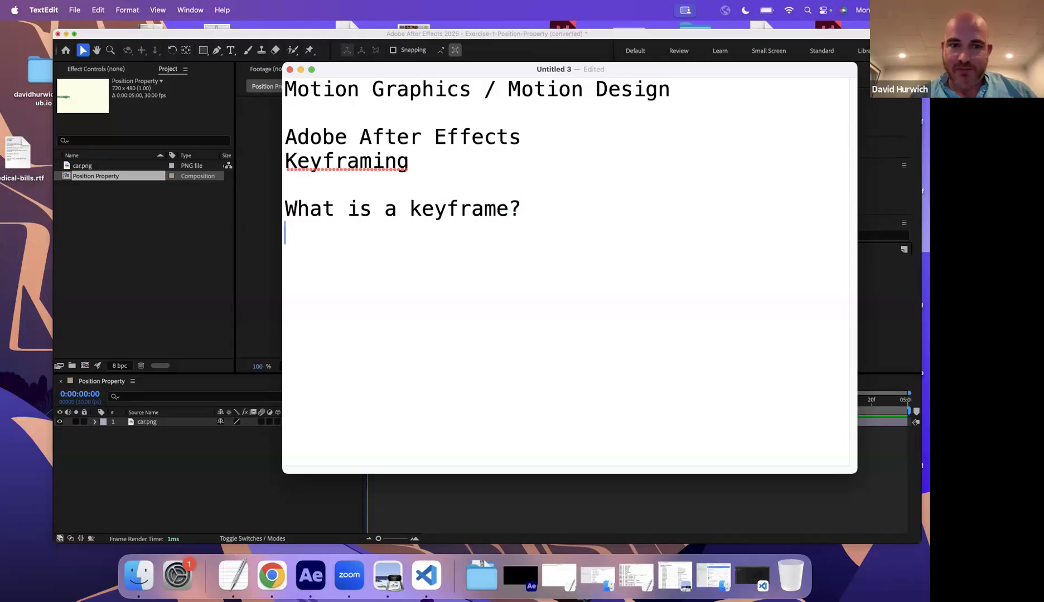
Write the definition "keyframe: it is a saved data point" under the question
{"action": "type", "text": "keyfame"}
{"action": "key", "text": "BackSpace"}
{"action": "key", "text": "BackSpace"}
{"action": "key", "text": "BackSpace"}
{"action": "type", "text": "rame:"}
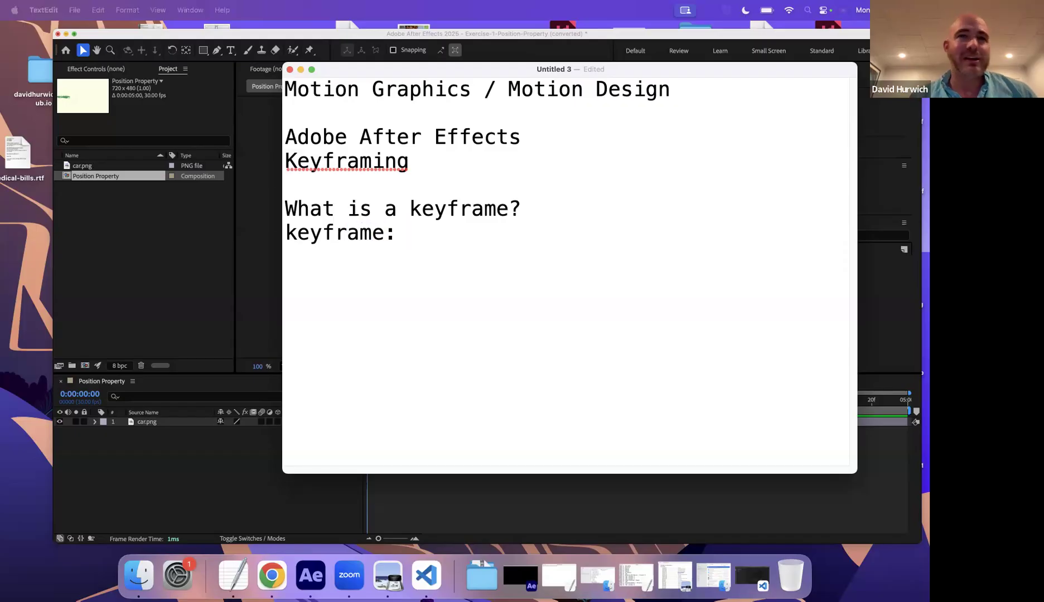
{"action": "left_click", "coordinate": [412, 246]}
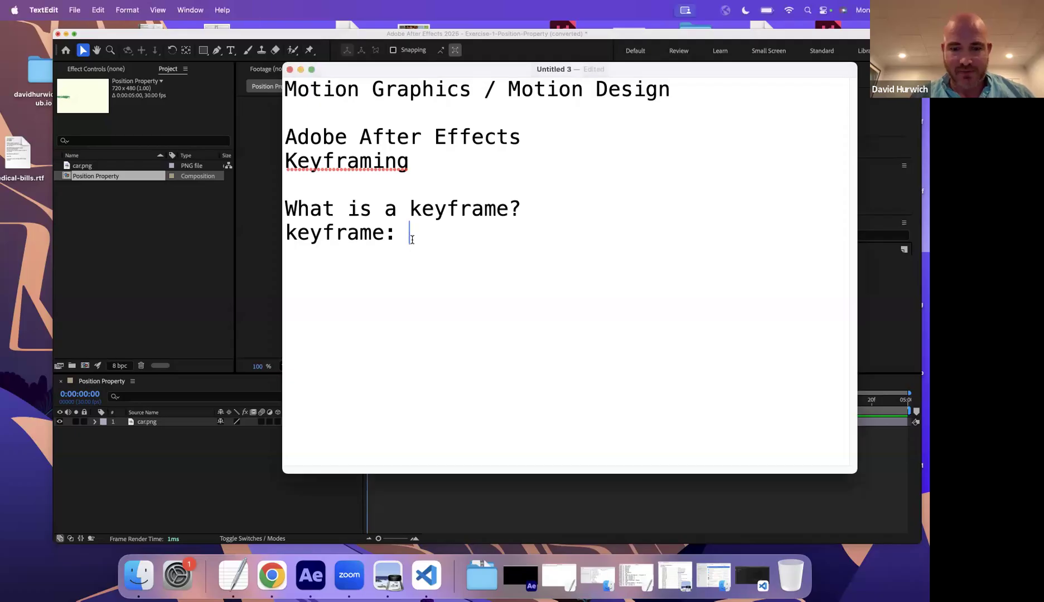
{"action": "type", "text": "it is a sa"}
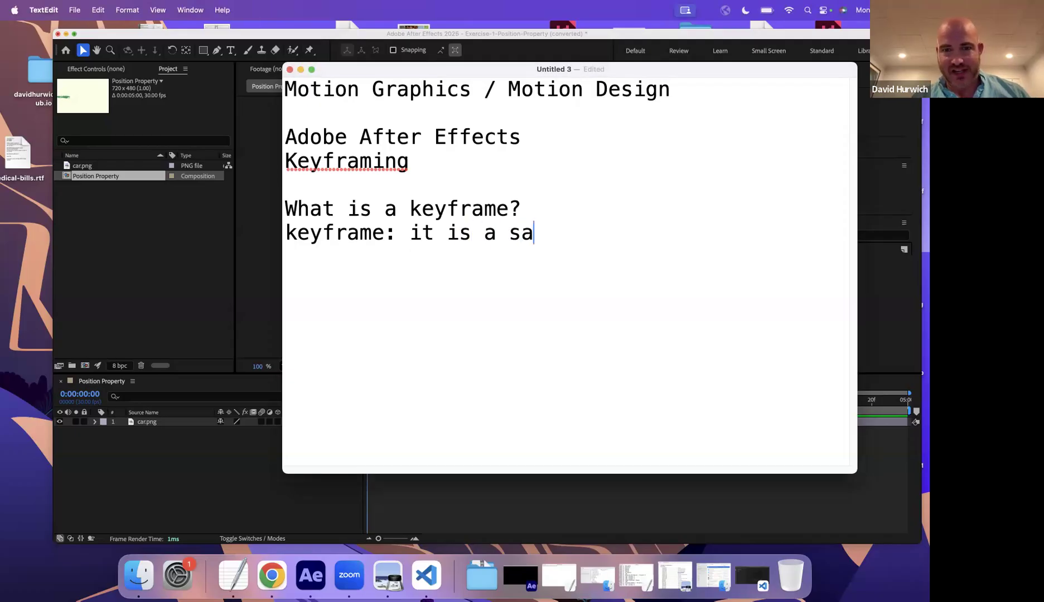
{"action": "type", "text": "ved data point"}
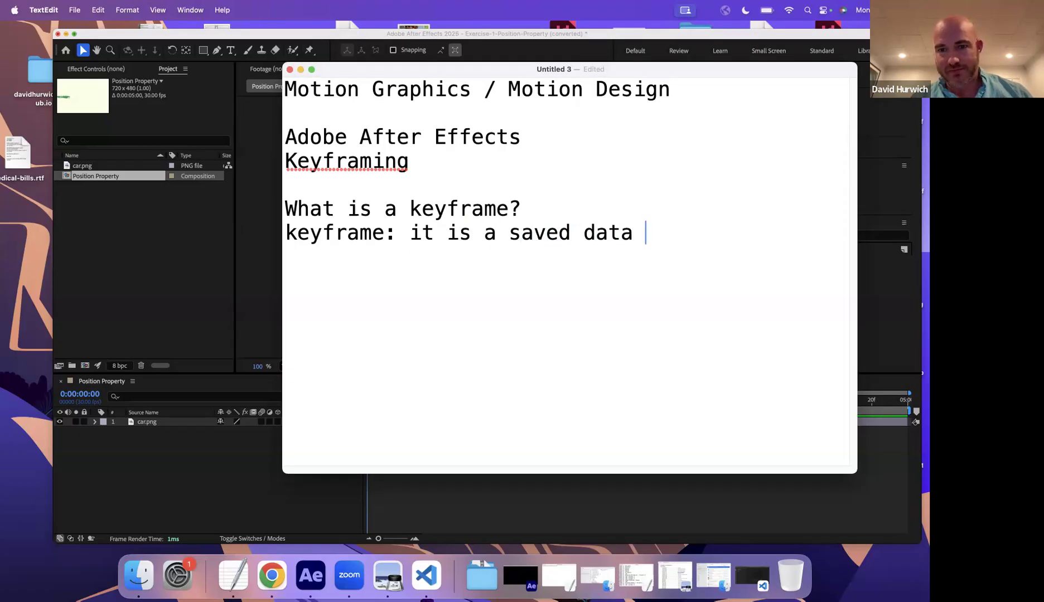
Add a paragraph reading "Action: A car that moves across the screen from the left side to the right side."
{"action": "key", "text": "Return"}
{"action": "key", "text": "Return"}
{"action": "type", "text": "Ca"}
{"action": "key", "text": "BackSpace"}
{"action": "key", "text": "BackSpace"}
{"action": "type", "text": "Acti0on"}
{"action": "key", "text": "BackSpace"}
{"action": "key", "text": "BackSpace"}
{"action": "key", "text": "BackSpace"}
{"action": "type", "text": "on: A car that moves across the "}
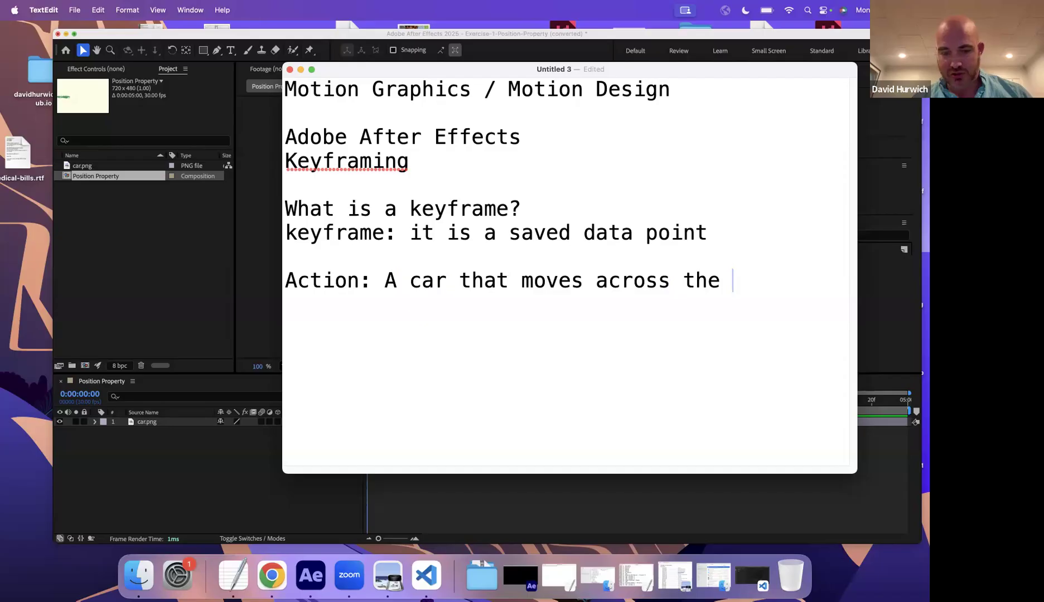
{"action": "type", "text": "screen from the kef"}
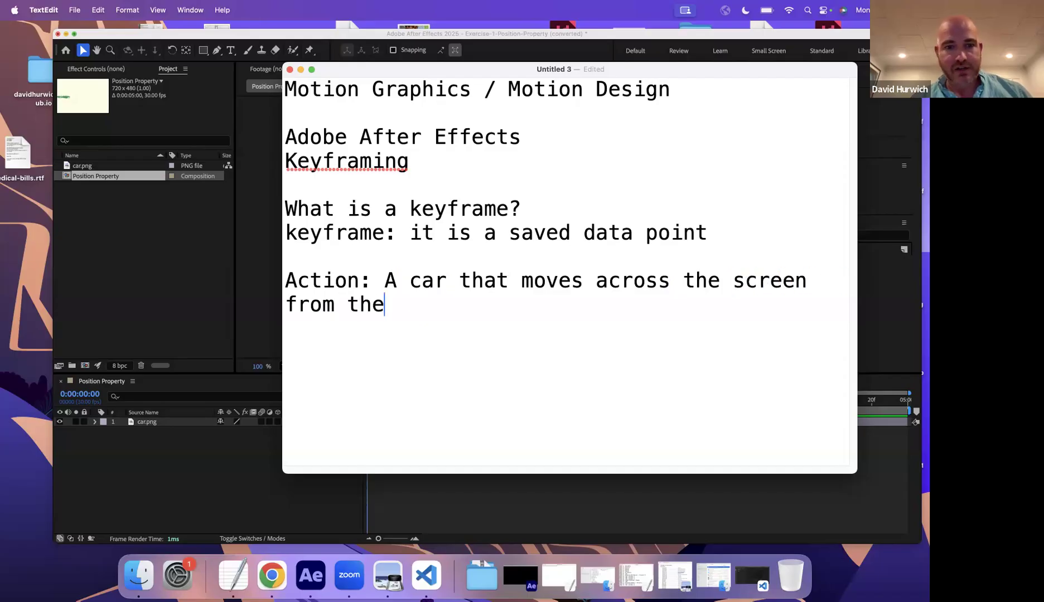
{"action": "key", "text": "BackSpace"}
{"action": "key", "text": "BackSpace"}
{"action": "key", "text": "BackSpace"}
{"action": "type", "text": "left side t"}
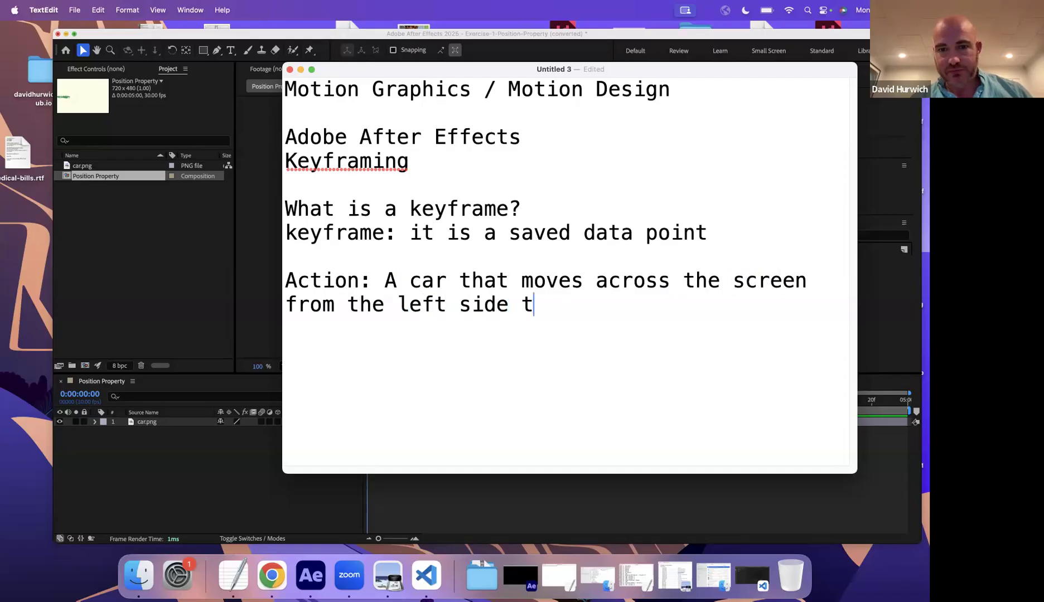
{"action": "type", "text": "o the right."}
{"action": "key", "text": "BackSpace"}
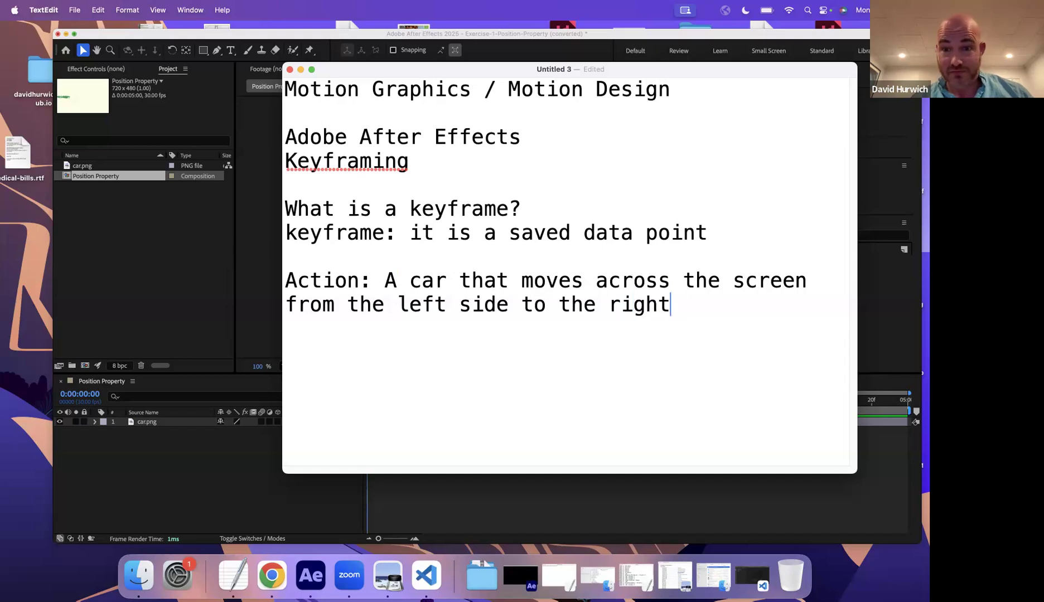
{"action": "type", "text": "side."}
{"action": "key", "text": "Return"}
{"action": "key", "text": "Return"}
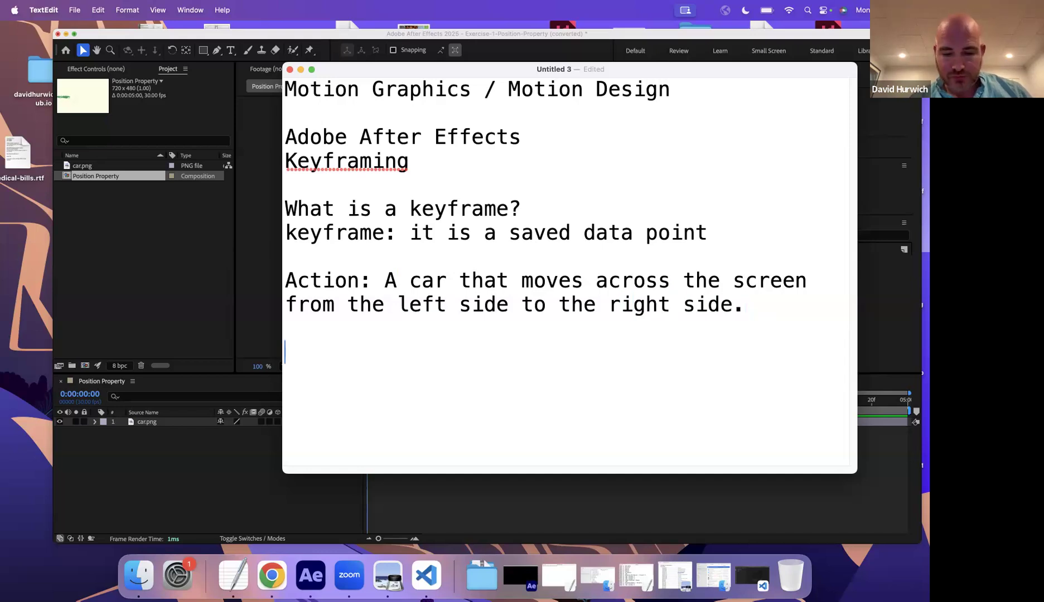
Write the line "Beginning Pose: Car at the right side" below the Action paragraph
{"action": "type", "text": "End pose"}
{"action": "key", "text": "BackSpace"}
{"action": "key", "text": "BackSpace"}
{"action": "key", "text": "BackSpace"}
{"action": "key", "text": "BackSpace"}
{"action": "key", "text": "BackSpace"}
{"action": "key", "text": "BackSpace"}
{"action": "key", "text": "BackSpace"}
{"action": "key", "text": "BackSpace"}
{"action": "type", "text": "Behi"}
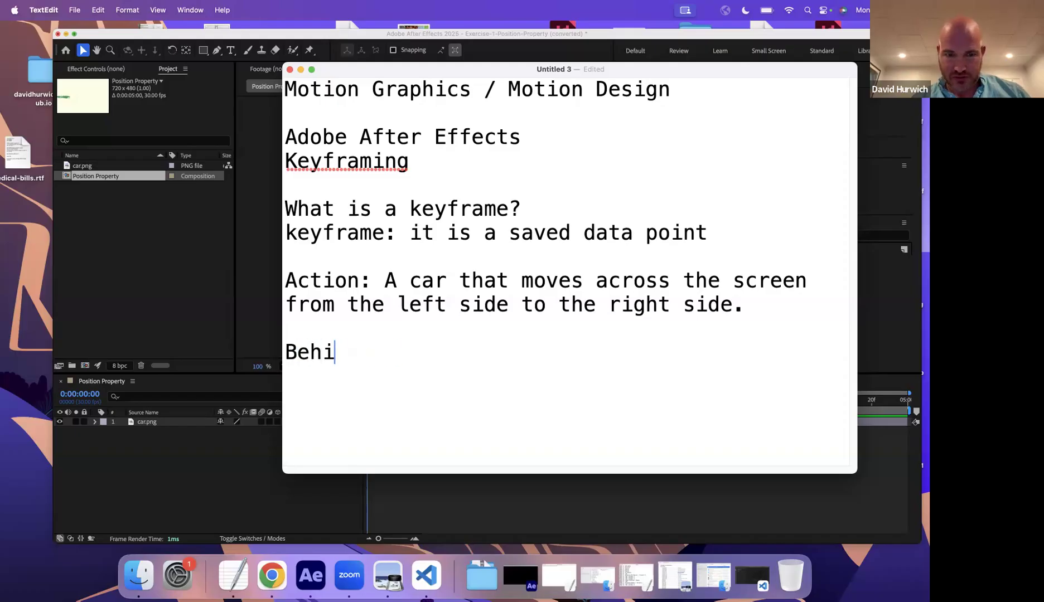
{"action": "key", "text": "BackSpace"}
{"action": "type", "text": "ginning Pose: S"}
{"action": "type", "text": "t"}
{"action": "key", "text": "BackSpace"}
{"action": "key", "text": "BackSpace"}
{"action": "type", "text": "Cat t"}
{"action": "key", "text": "BackSpace"}
{"action": "key", "text": "BackSpace"}
{"action": "key", "text": "BackSpace"}
{"action": "type", "text": "r at the right side"}
{"action": "key", "text": "Return"}
Begin the line below the beginning pose with "End Pose: Car at the"
{"action": "type", "text": "End po"}
{"action": "key", "text": "BackSpace"}
{"action": "key", "text": "BackSpace"}
{"action": "type", "text": "Pose: car"}
{"action": "key", "text": "BackSpace"}
{"action": "key", "text": "BackSpace"}
{"action": "key", "text": "BackSpace"}
{"action": "key", "text": "BackSpace"}
{"action": "type", "text": "Car"}
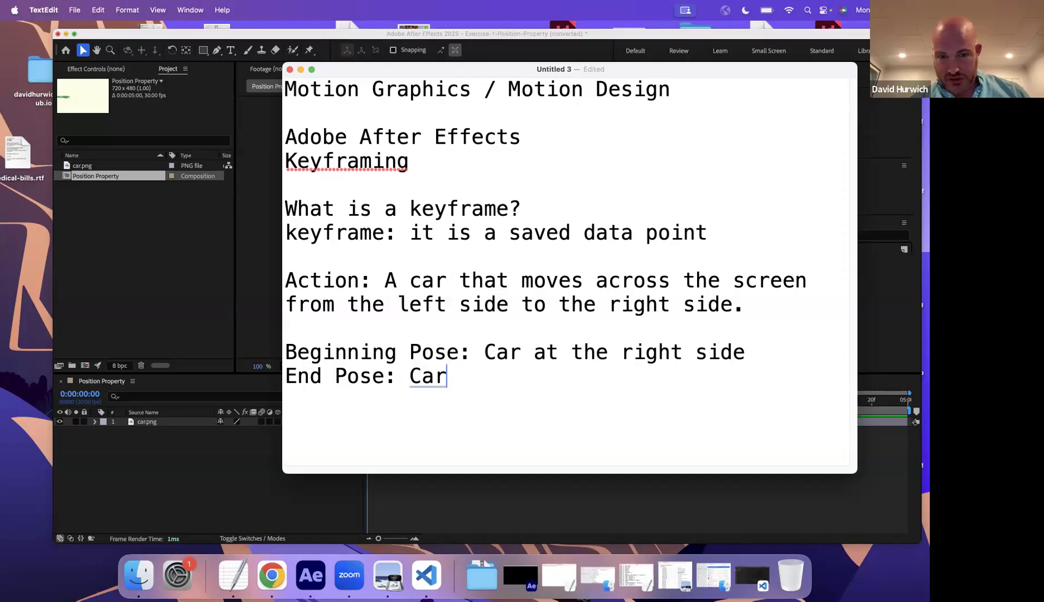
{"action": "type", "text": " at the"}
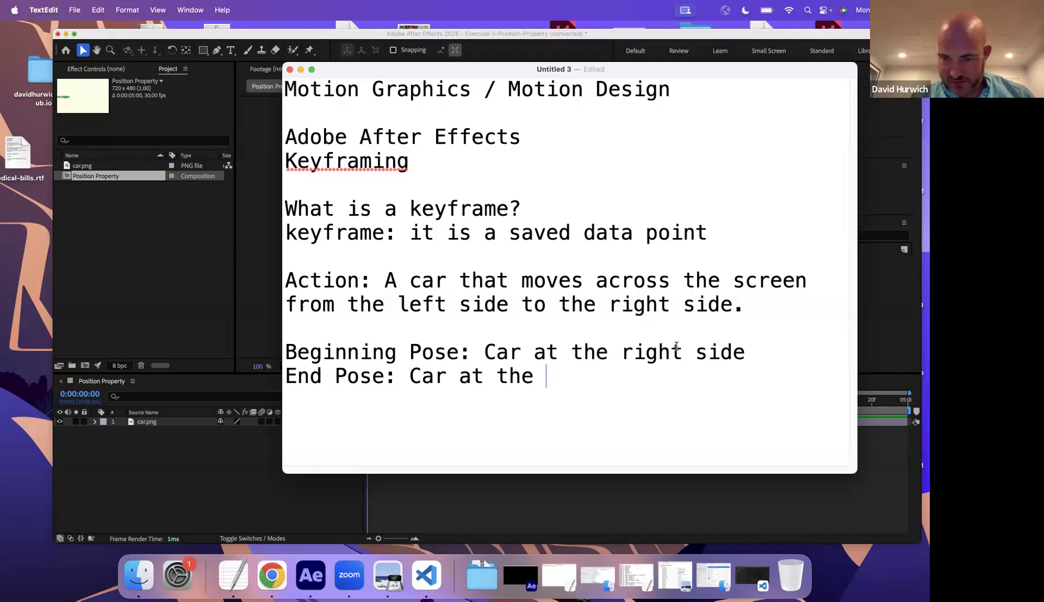
Change "right" to "left" in the Beginning Pose line and complete the End Pose line with "right side"
{"action": "double_click", "coordinate": [619, 360]}
{"action": "type", "text": "left"}
{"action": "left_click", "coordinate": [547, 376]}
{"action": "type", "text": "rifh"}
{"action": "key", "text": "BackSpace"}
{"action": "key", "text": "BackSpace"}
{"action": "type", "text": "ght side."}
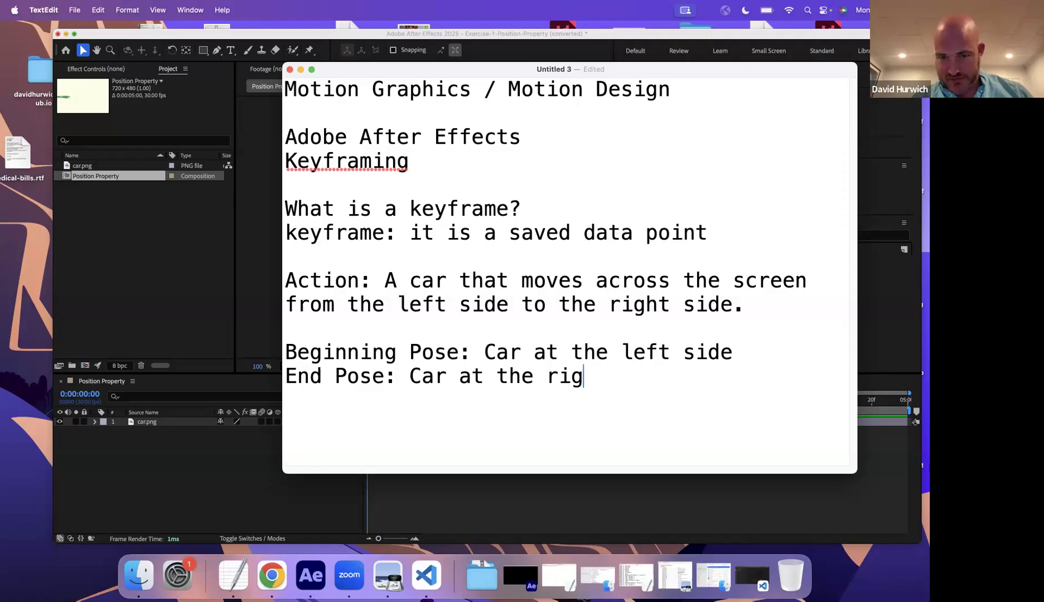
{"action": "key", "text": "BackSpace"}
{"action": "key", "text": "Return"}
{"action": "key", "text": "Return"}
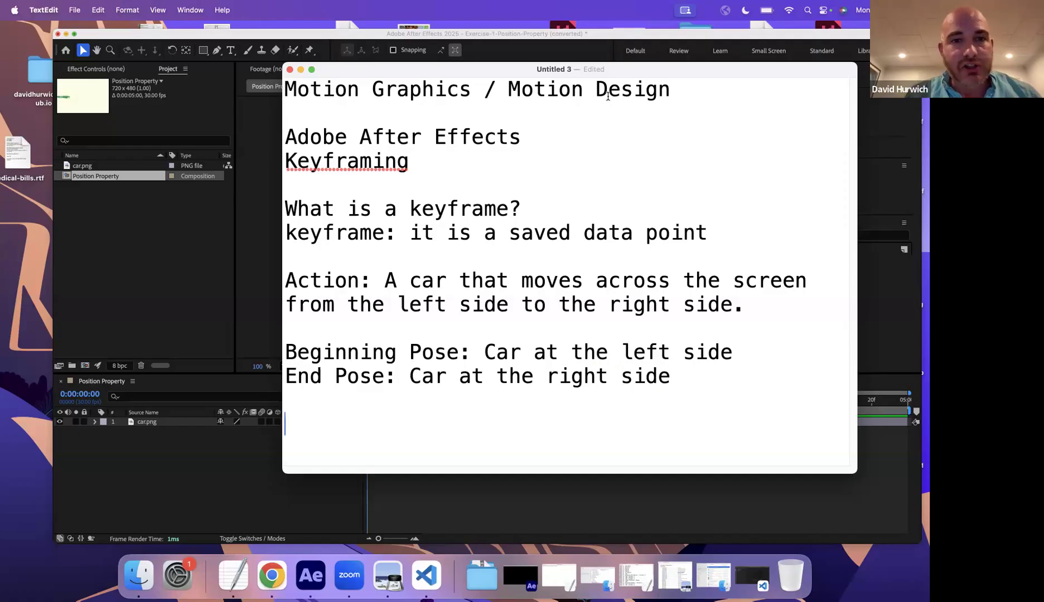
Move the note out of the way and select the car.png layer in the Position Property composition in After Effects
{"action": "left_click_drag", "start_coordinate": [351, 71], "coordinate": [306, 0]}
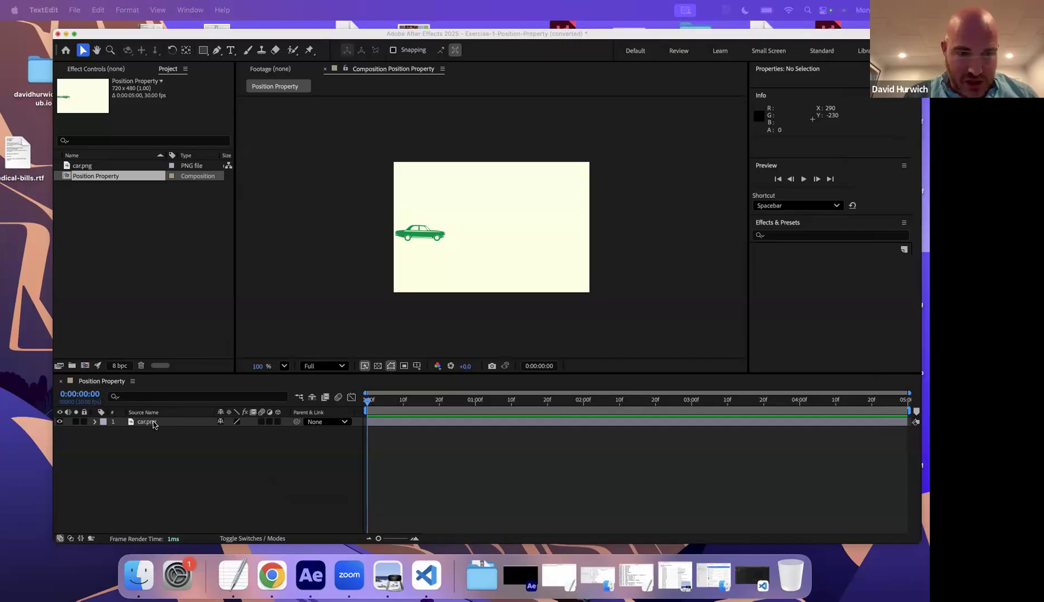
{"action": "double_click", "coordinate": [146, 422]}
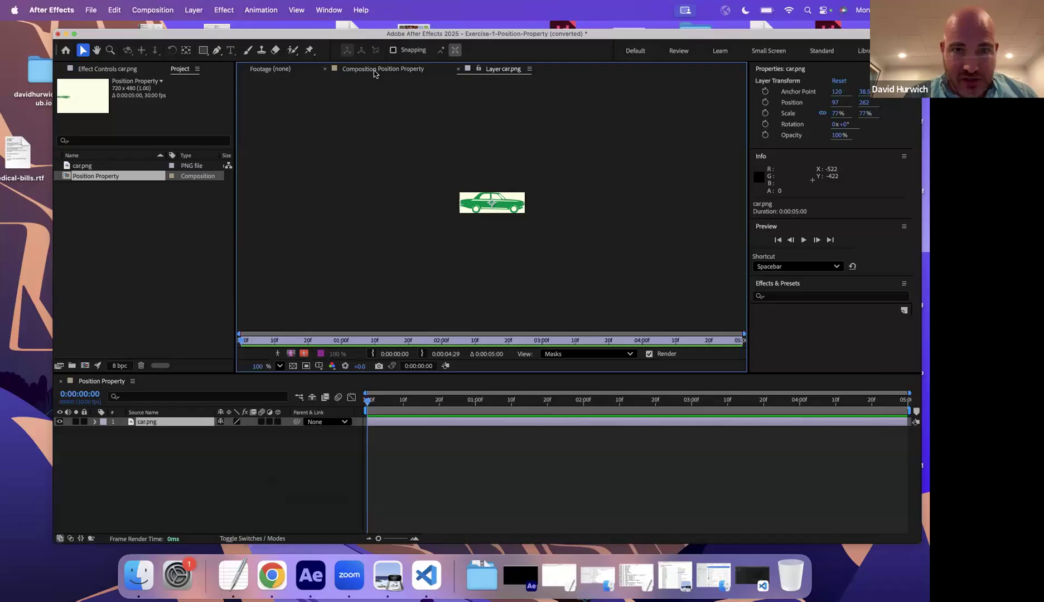
{"action": "left_click", "coordinate": [374, 69]}
{"action": "left_click", "coordinate": [300, 151]}
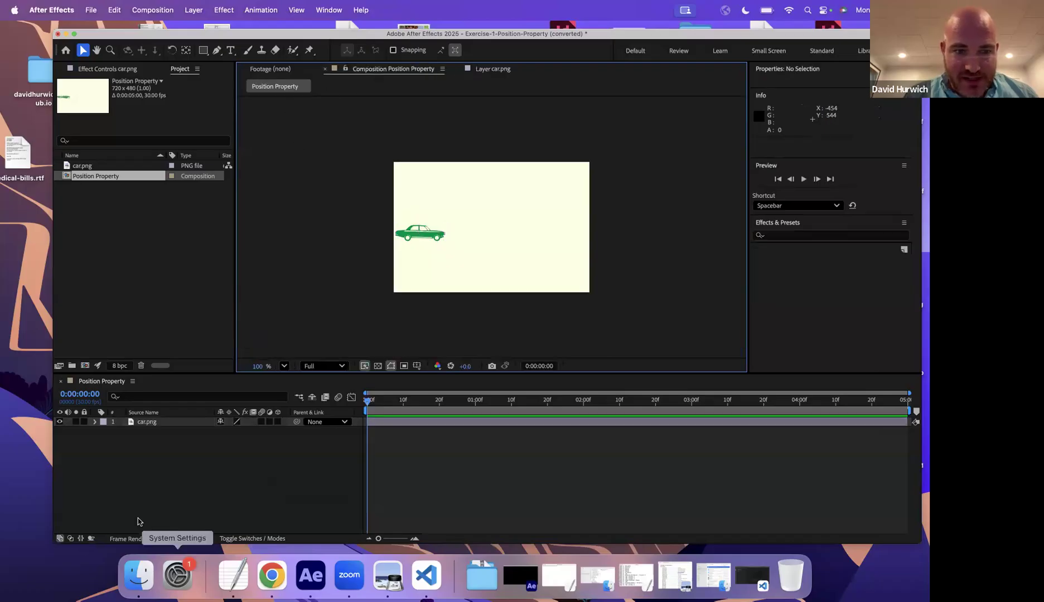
{"action": "left_click", "coordinate": [146, 422]}
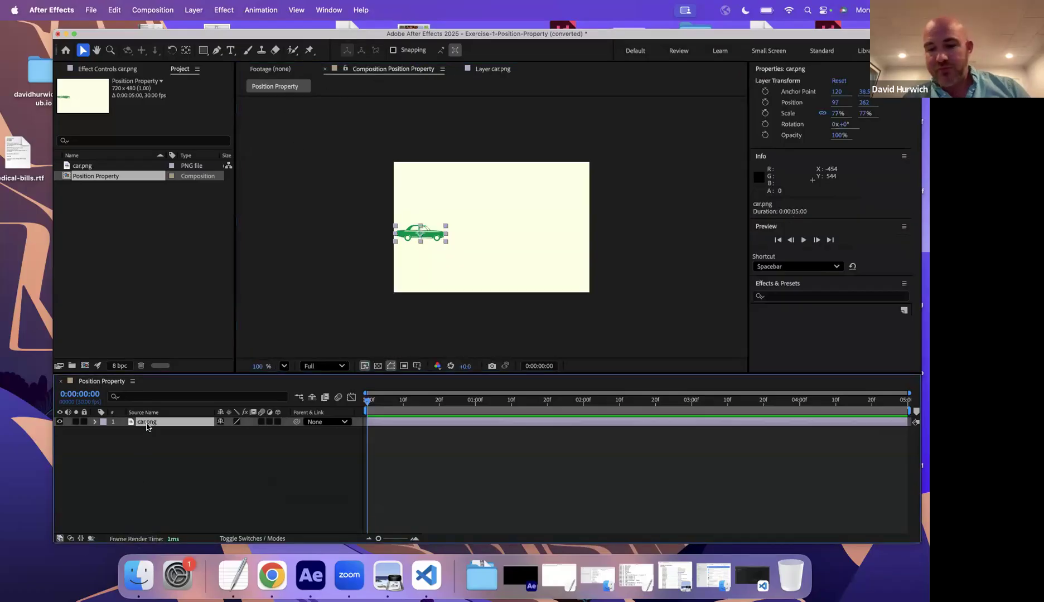
{"action": "key", "text": "period"}
{"action": "key", "text": "comma"}
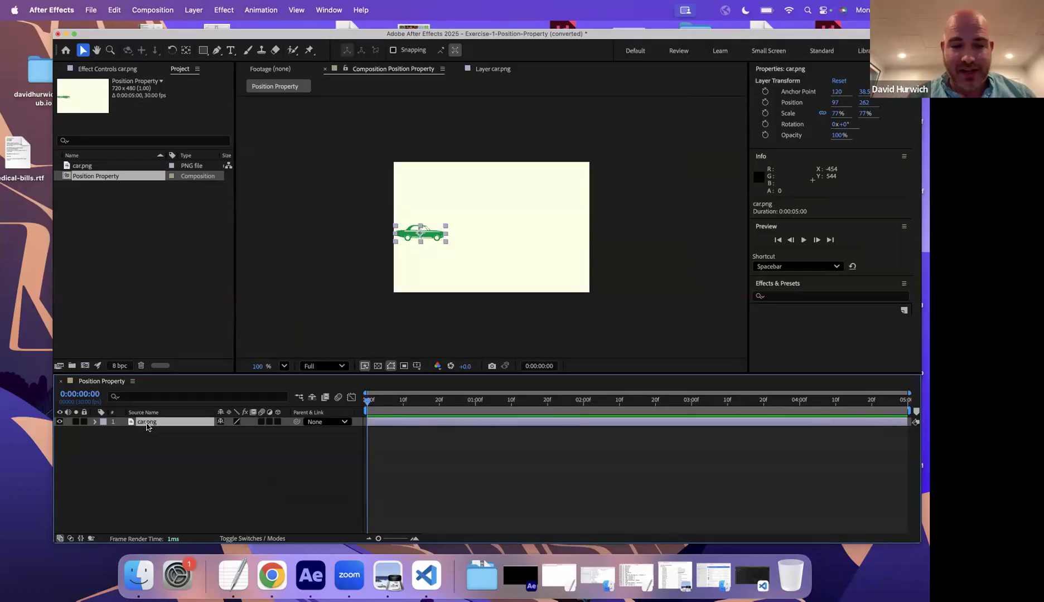
Switch to Chrome and open the CK-12 picture from the "coordinate plane" image results in its own tab
{"action": "left_click", "coordinate": [272, 575]}
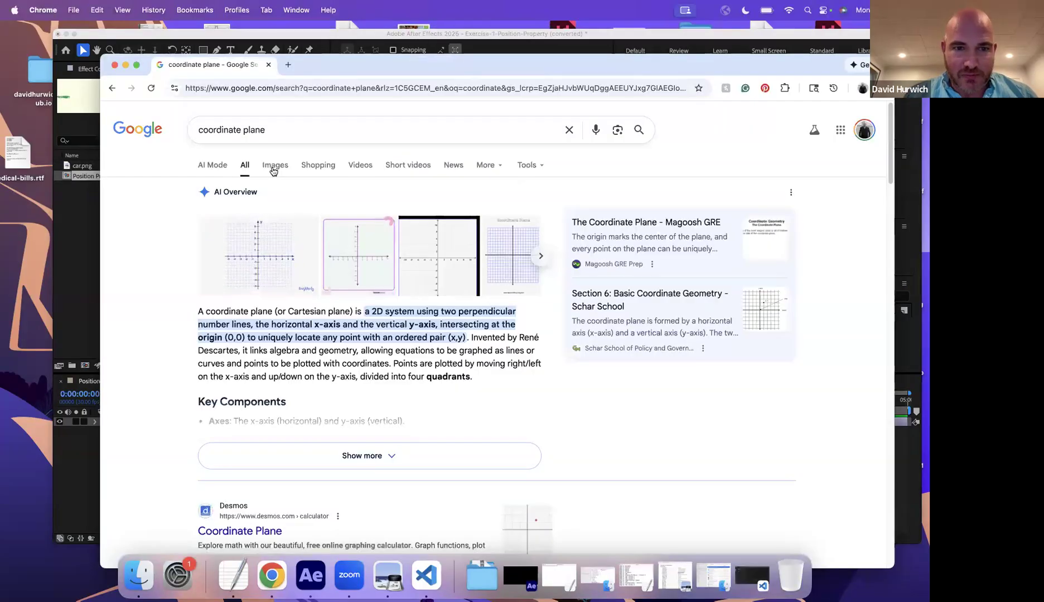
{"action": "left_click", "coordinate": [272, 168]}
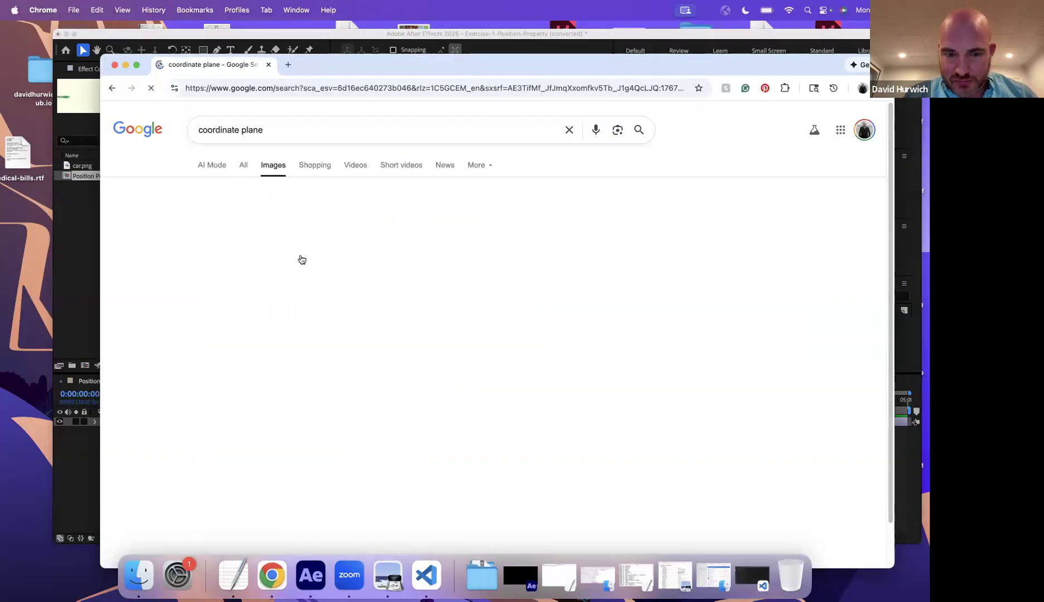
{"action": "left_click", "coordinate": [393, 444]}
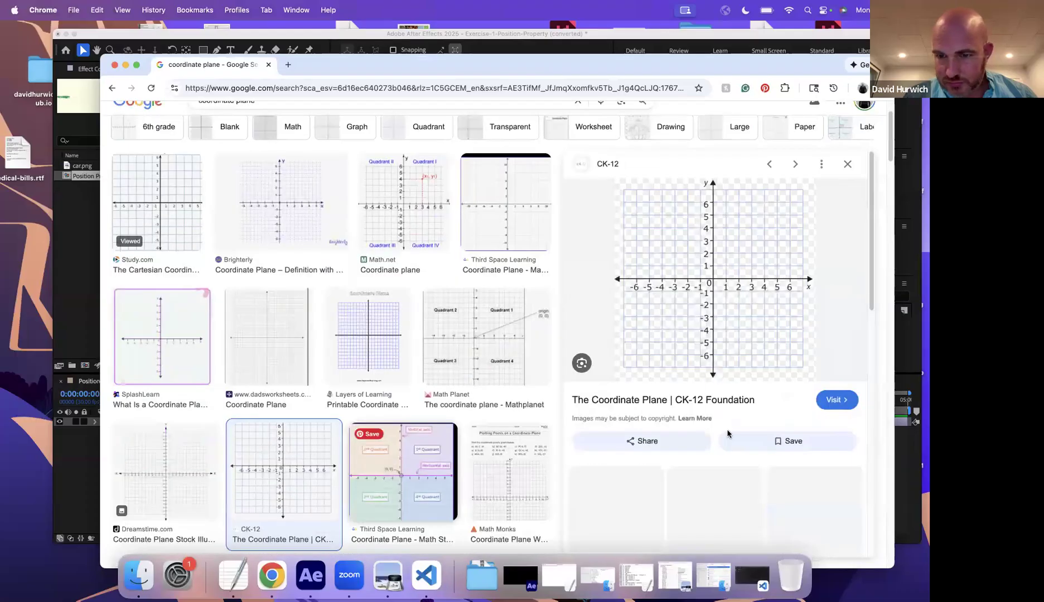
{"action": "right_click", "coordinate": [728, 432]}
{"action": "left_click", "coordinate": [756, 458]}
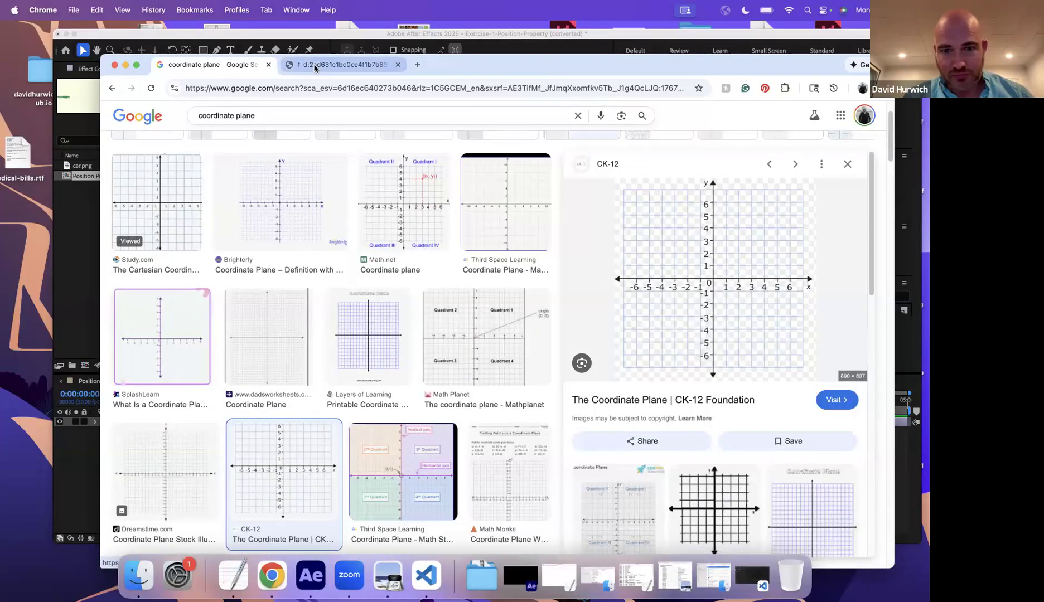
{"action": "left_click", "coordinate": [315, 65]}
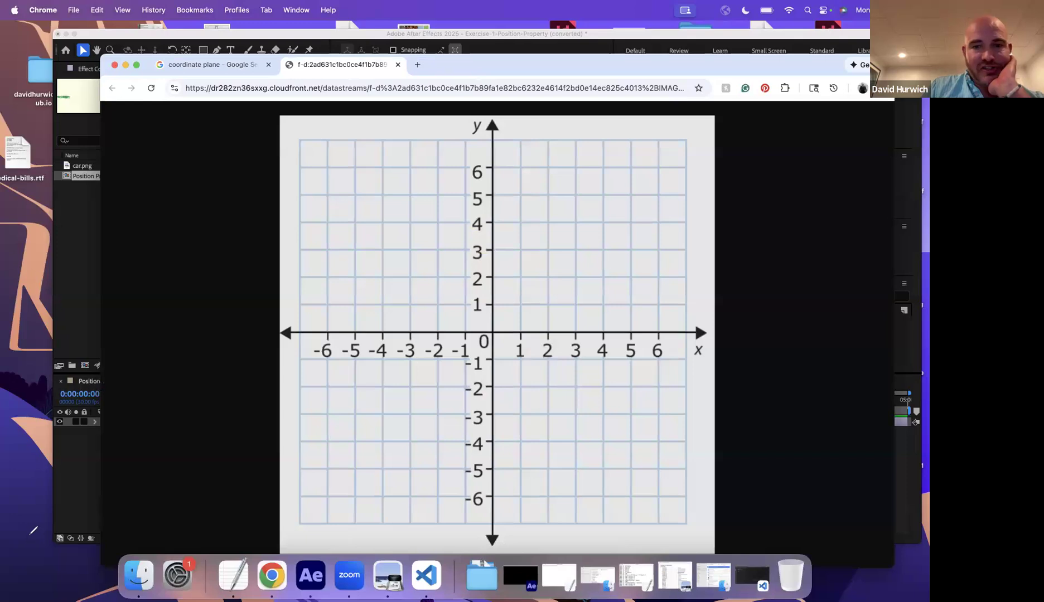
Label the coordinate plane freehand with 0,0, 2,0, 4,0 and 6,0 along the x-axis and 0,2 and 0,4 along the y-axis, then clear the labels
{"action": "left_click", "coordinate": [481, 319]}
{"action": "left_click_drag", "start_coordinate": [489, 320], "coordinate": [493, 325]}
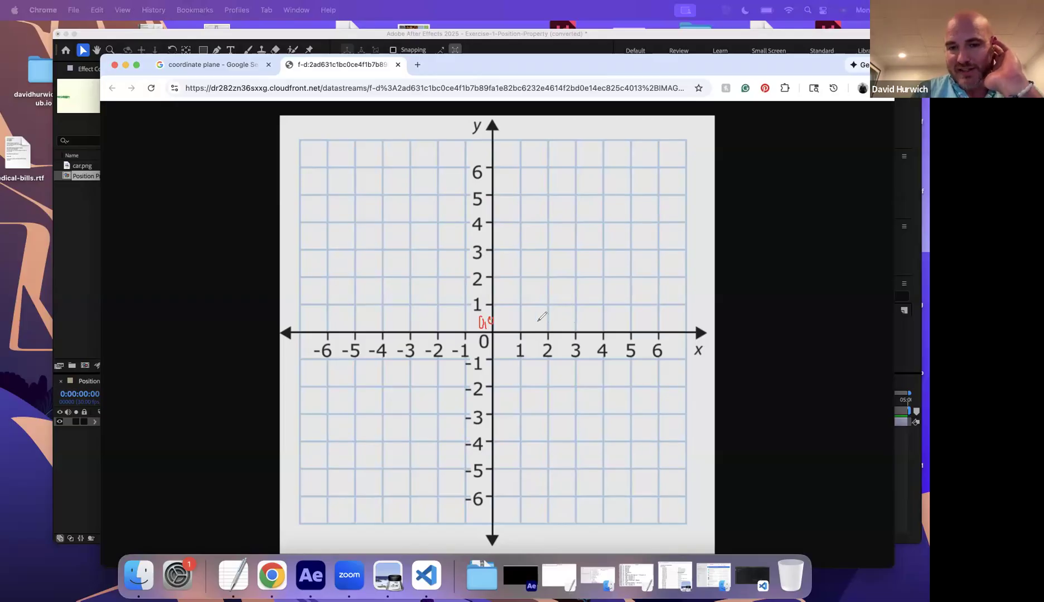
{"action": "left_click_drag", "start_coordinate": [540, 316], "coordinate": [554, 317]}
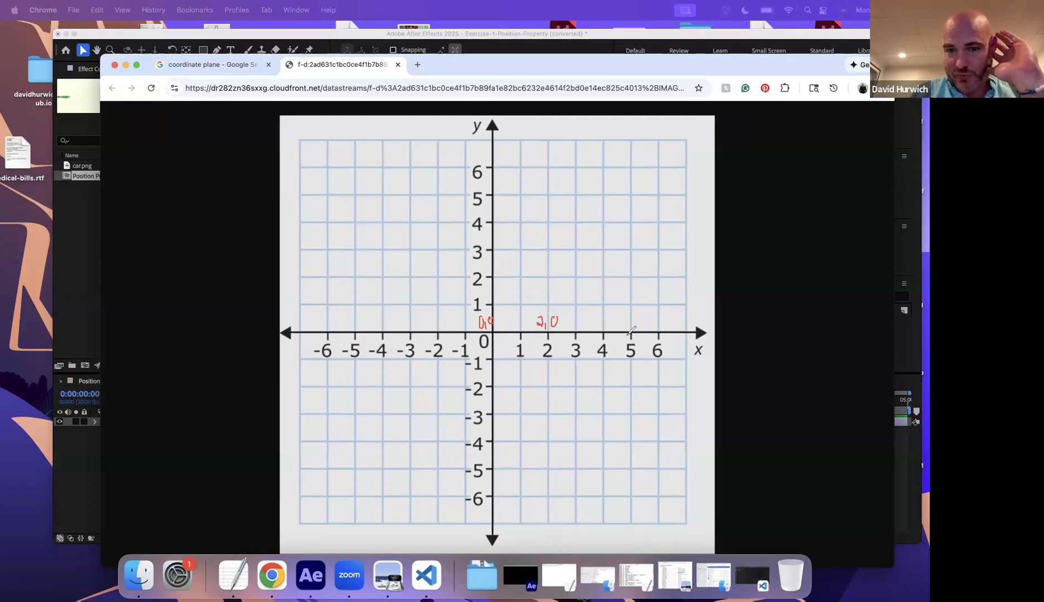
{"action": "mouse_move", "coordinate": [597, 321]}
{"action": "left_mouse_down"}
{"action": "mouse_move", "coordinate": [659, 336]}
{"action": "mouse_move", "coordinate": [669, 318]}
{"action": "left_mouse_up"}
{"action": "left_click_drag", "start_coordinate": [499, 262], "coordinate": [506, 286]}
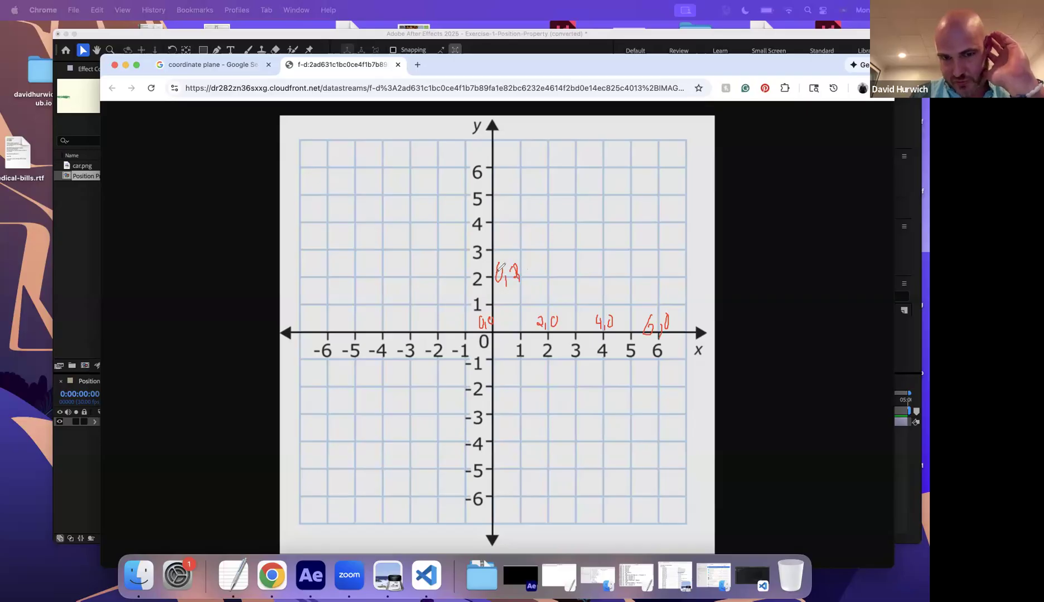
{"action": "mouse_move", "coordinate": [504, 214]}
{"action": "left_mouse_down"}
{"action": "mouse_move", "coordinate": [501, 228]}
{"action": "mouse_move", "coordinate": [518, 232]}
{"action": "left_mouse_up"}
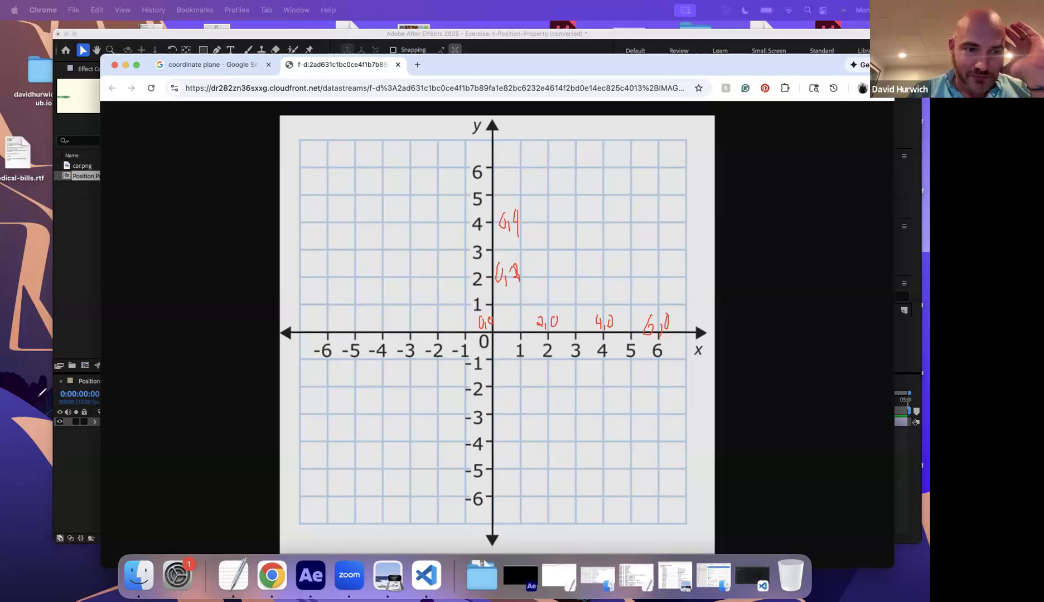
{"action": "key", "text": "Escape"}
Switch back to After Effects and play a preview of the Position Property composition
{"action": "left_click", "coordinate": [65, 474]}
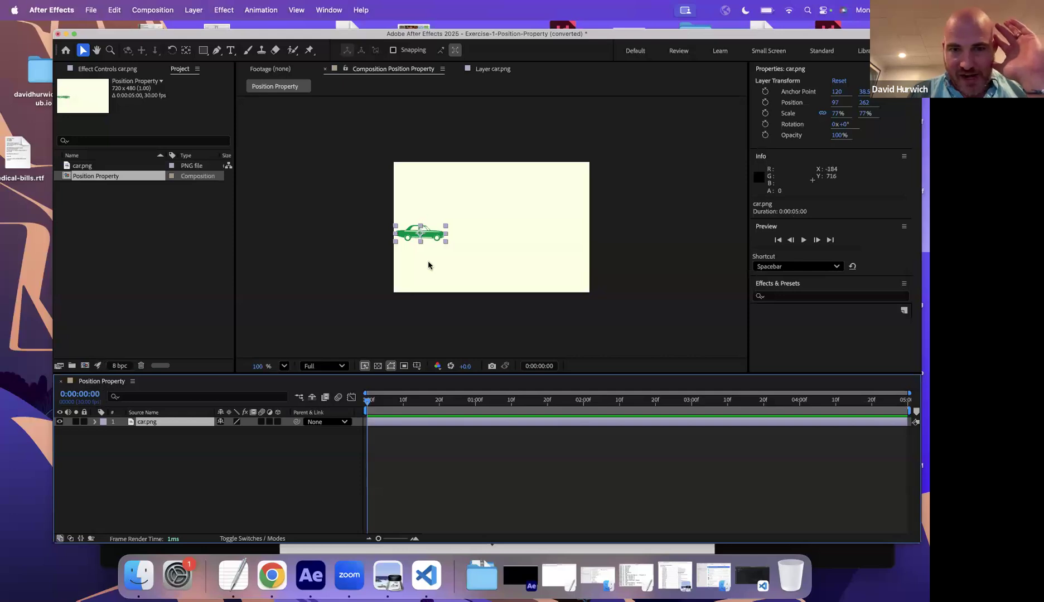
{"action": "key", "text": "period"}
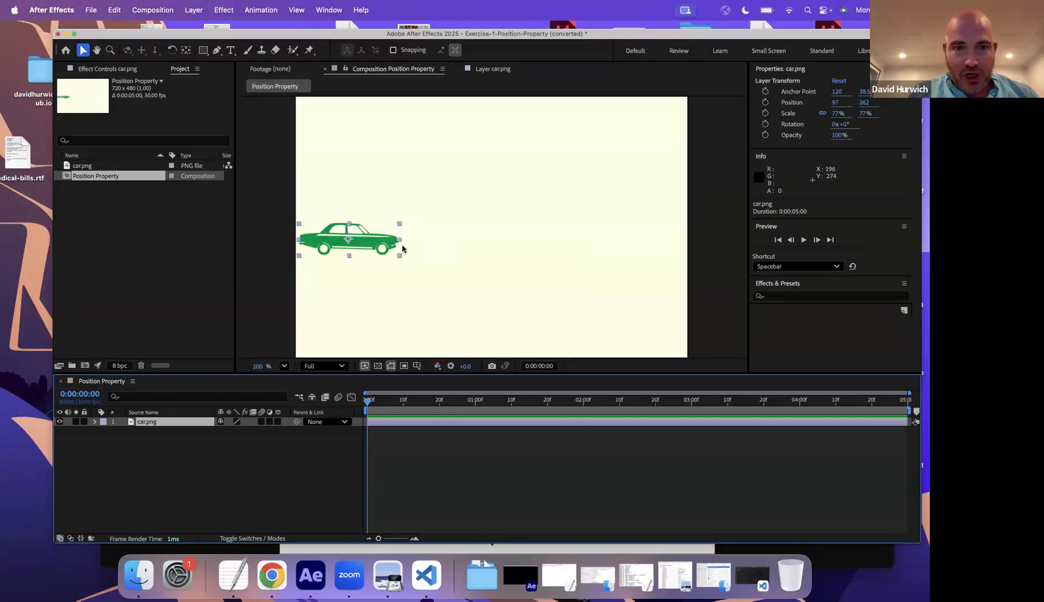
{"action": "key", "text": "space"}
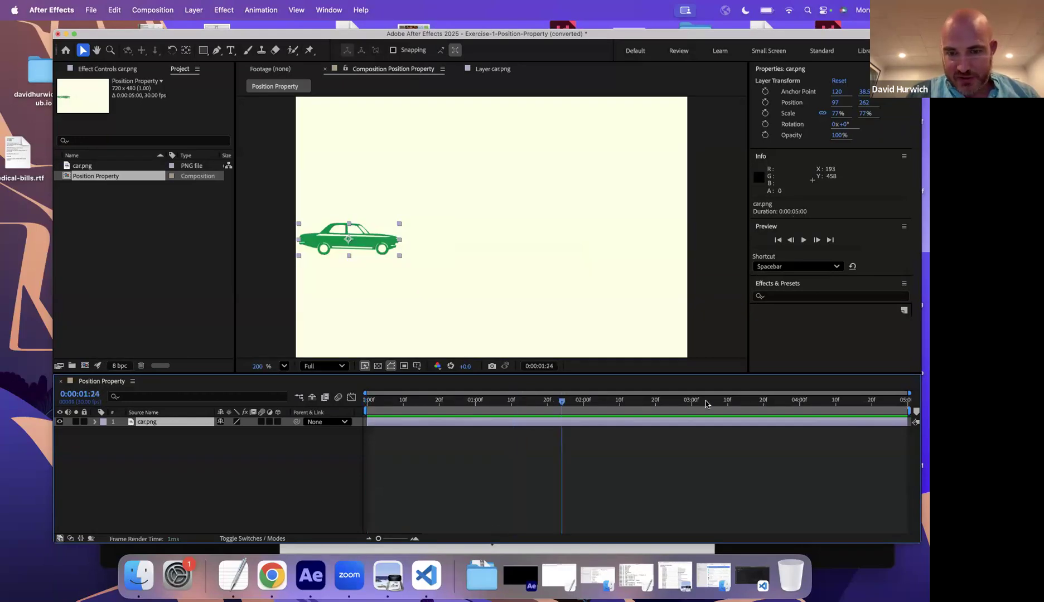
{"action": "key", "text": "space"}
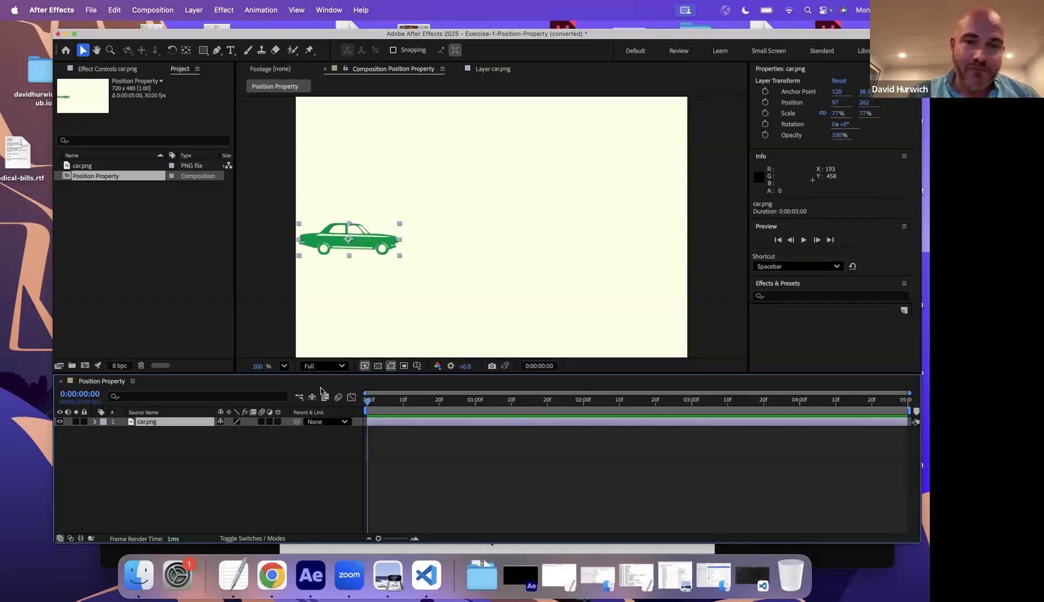
Move the car to position 95, 249 at the composition's left edge and reveal the car.png layer's Position property
{"action": "left_click_drag", "start_coordinate": [476, 248], "coordinate": [359, 241]}
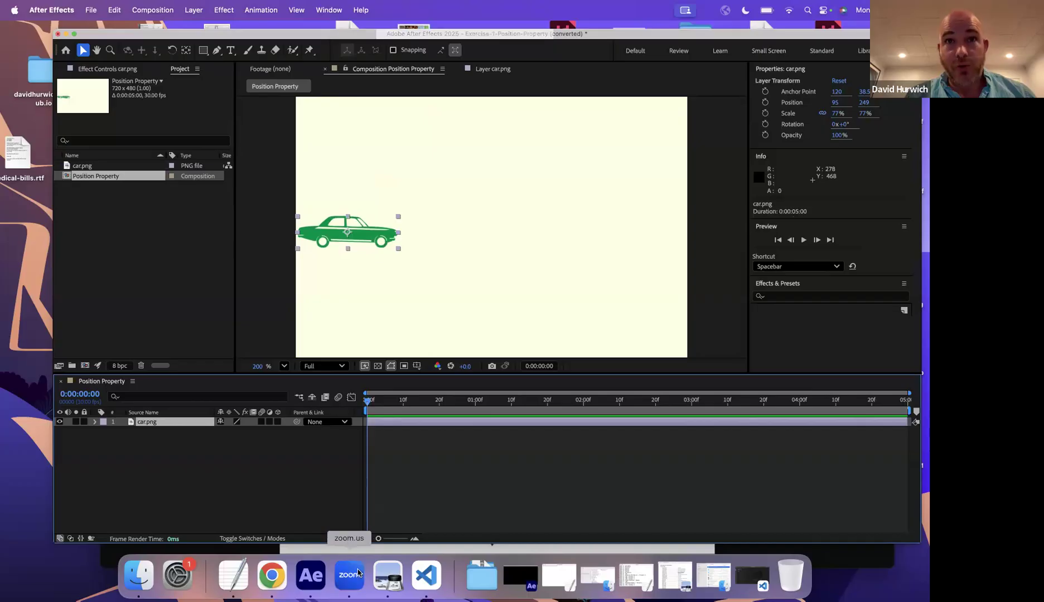
{"action": "left_click", "coordinate": [177, 427]}
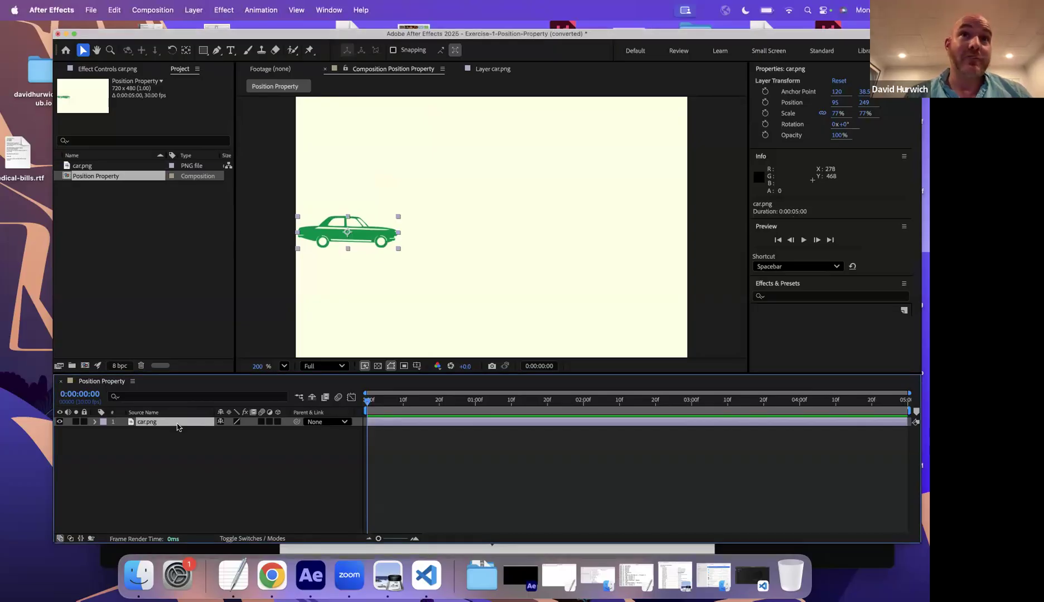
{"action": "key", "text": "p"}
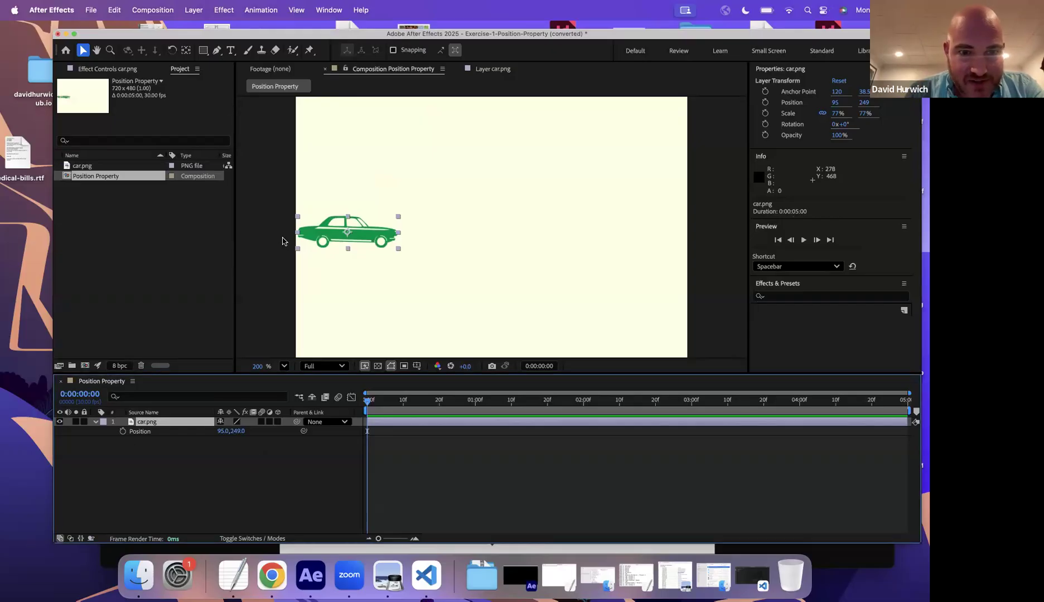
Sketch and label the car's distances from the composition's left and top edges, then clear the drawing
{"action": "left_click_drag", "start_coordinate": [305, 302], "coordinate": [307, 308]}
{"action": "left_click_drag", "start_coordinate": [286, 233], "coordinate": [342, 232]}
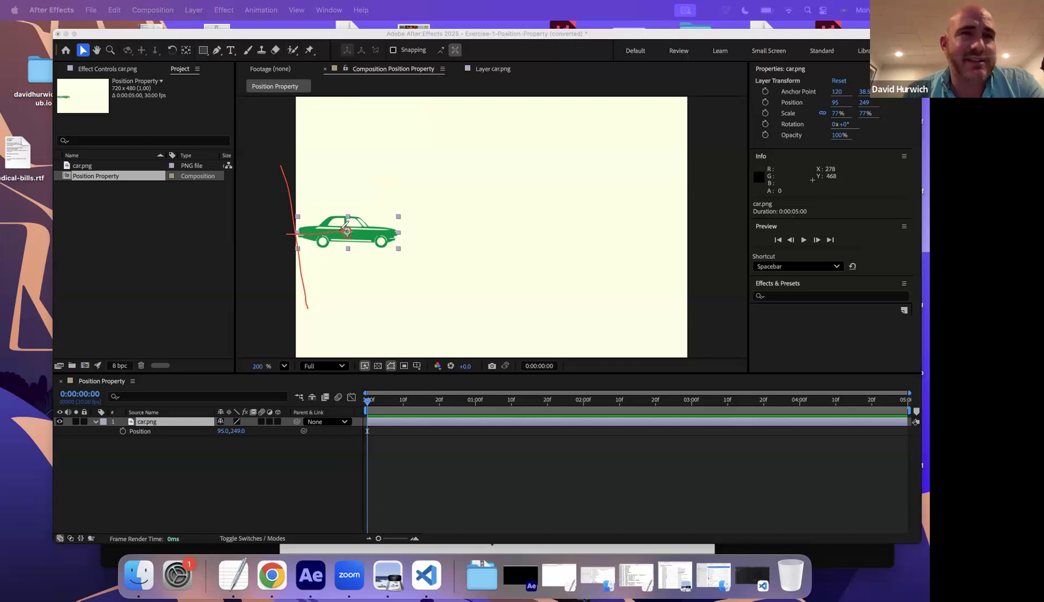
{"action": "left_click_drag", "start_coordinate": [317, 202], "coordinate": [328, 218]}
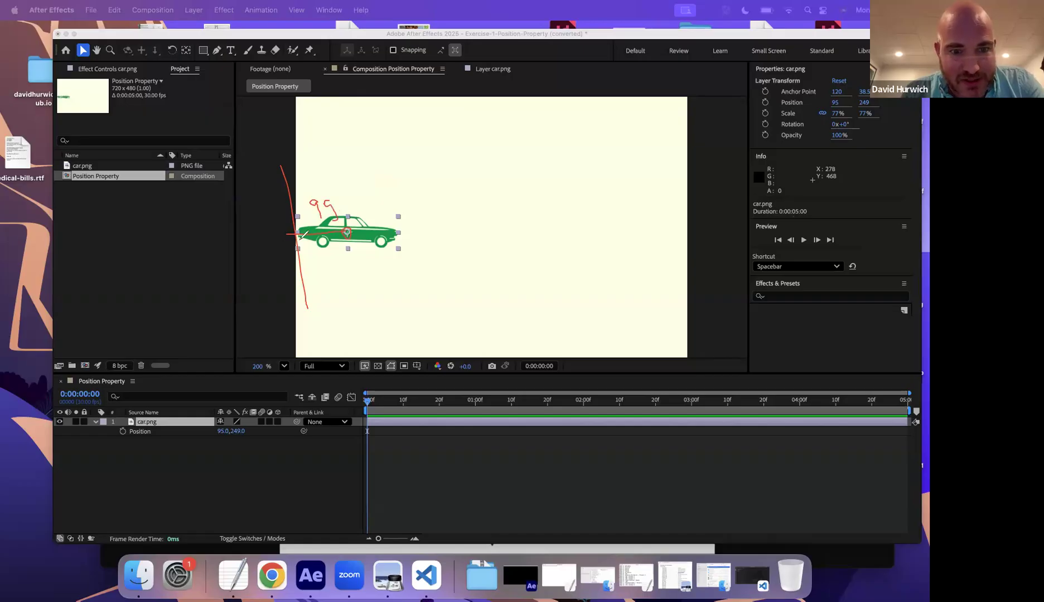
{"action": "left_click_drag", "start_coordinate": [358, 101], "coordinate": [372, 229]}
{"action": "mouse_move", "coordinate": [334, 166]}
{"action": "left_mouse_down"}
{"action": "mouse_move", "coordinate": [349, 184]}
{"action": "mouse_move", "coordinate": [359, 170]}
{"action": "mouse_move", "coordinate": [355, 186]}
{"action": "mouse_move", "coordinate": [363, 164]}
{"action": "mouse_move", "coordinate": [361, 186]}
{"action": "left_mouse_up"}
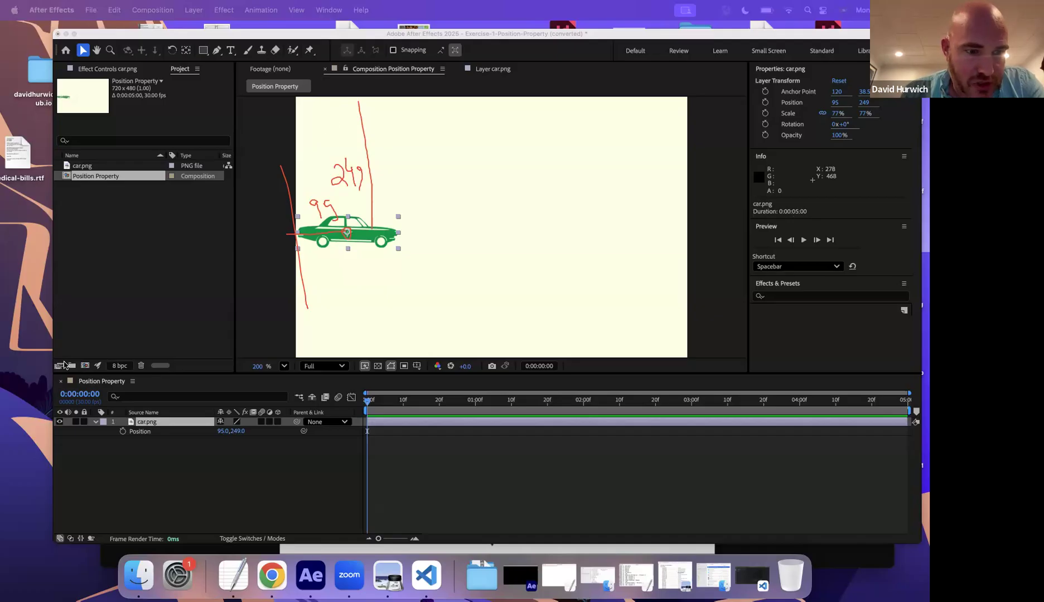
{"action": "left_click", "coordinate": [31, 425]}
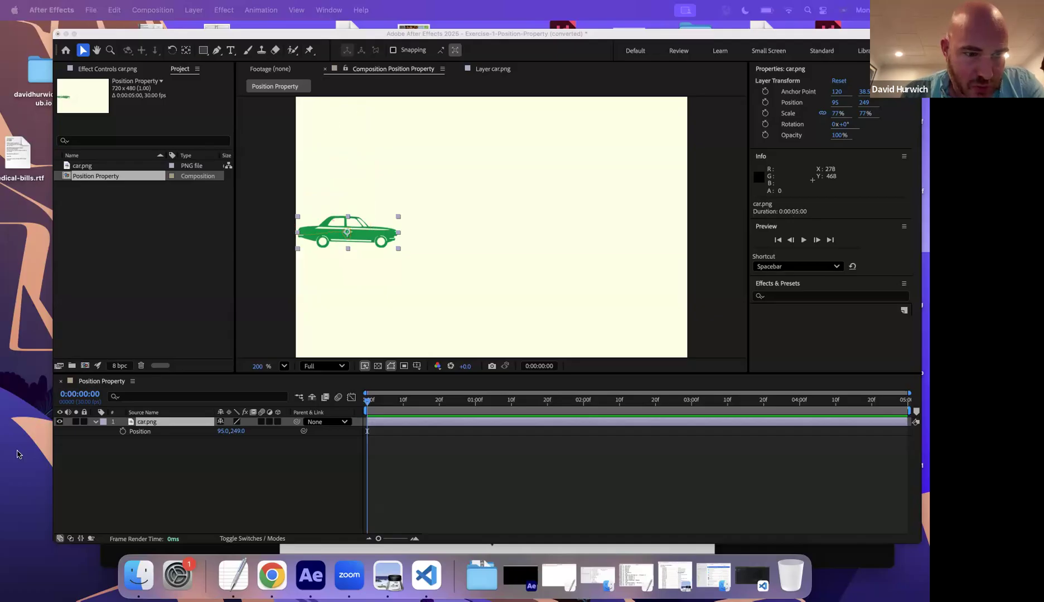
Set the car's position to 91, 249 and turn on Position keyframing at 0:00:00:00
{"action": "left_click", "coordinate": [222, 435]}
{"action": "left_click_drag", "start_coordinate": [228, 431], "coordinate": [206, 438]}
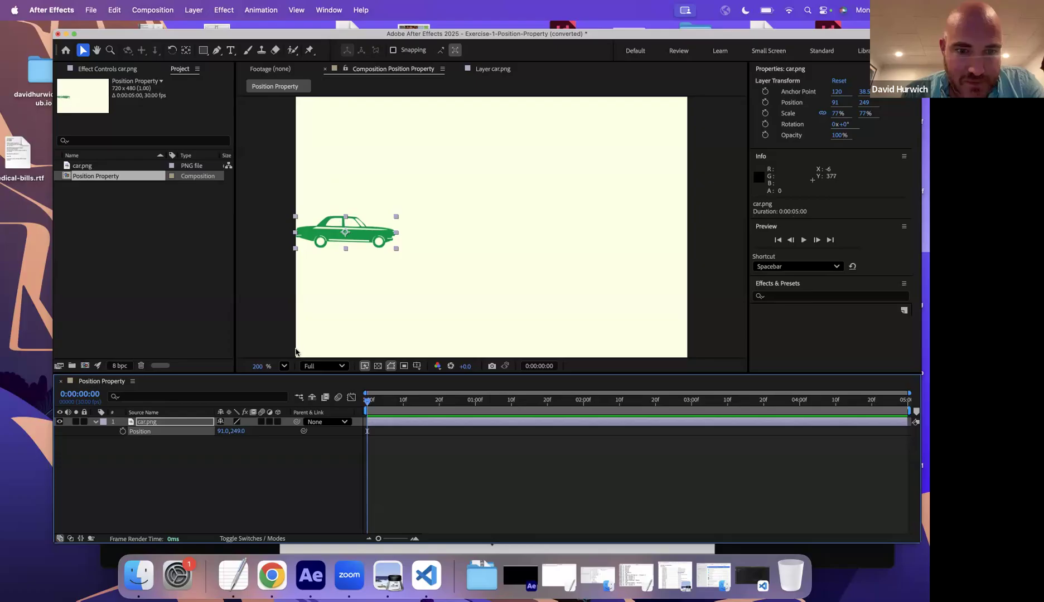
{"action": "mouse_move", "coordinate": [237, 431]}
{"action": "left_mouse_down"}
{"action": "mouse_move", "coordinate": [346, 431]}
{"action": "mouse_move", "coordinate": [159, 431]}
{"action": "mouse_move", "coordinate": [246, 423]}
{"action": "left_mouse_up"}
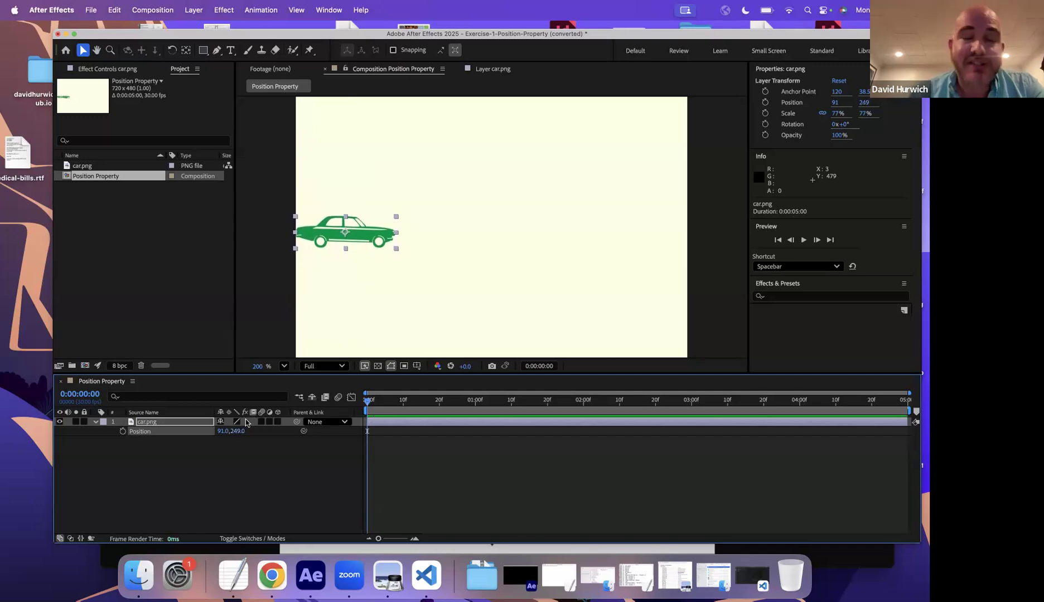
{"action": "left_click", "coordinate": [122, 432]}
{"action": "left_click", "coordinate": [426, 455]}
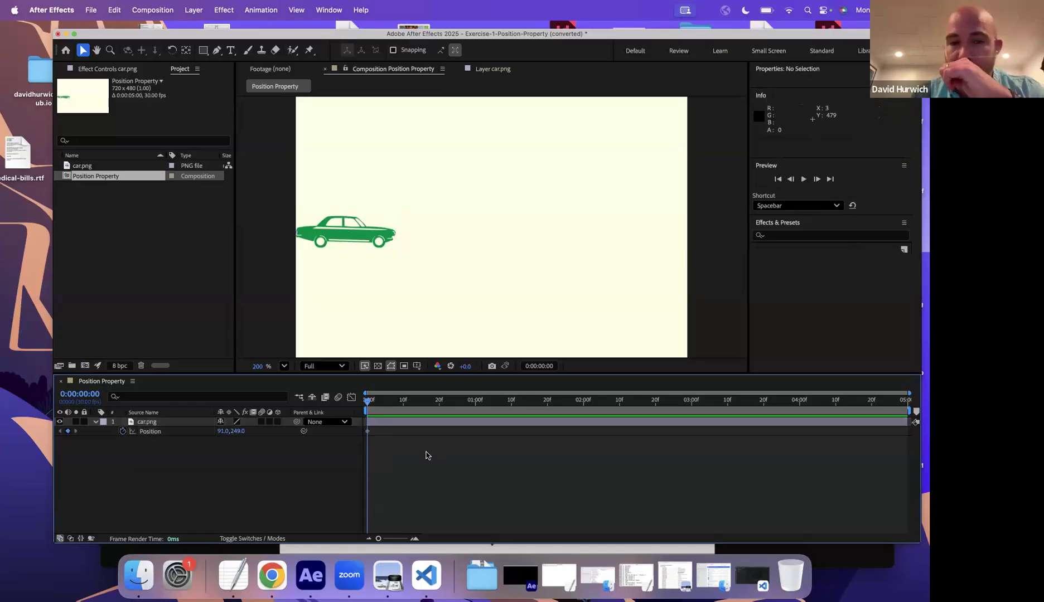
Scrub through the first second of the timeline to examine the car's pose after the starting keyframe
{"action": "left_click", "coordinate": [436, 401]}
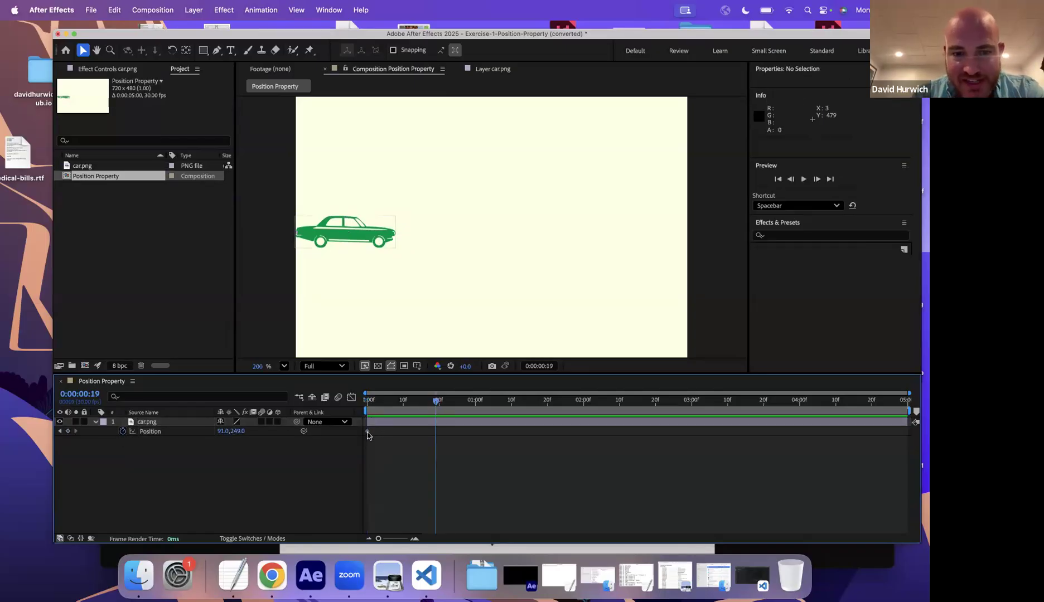
{"action": "mouse_move", "coordinate": [368, 436]}
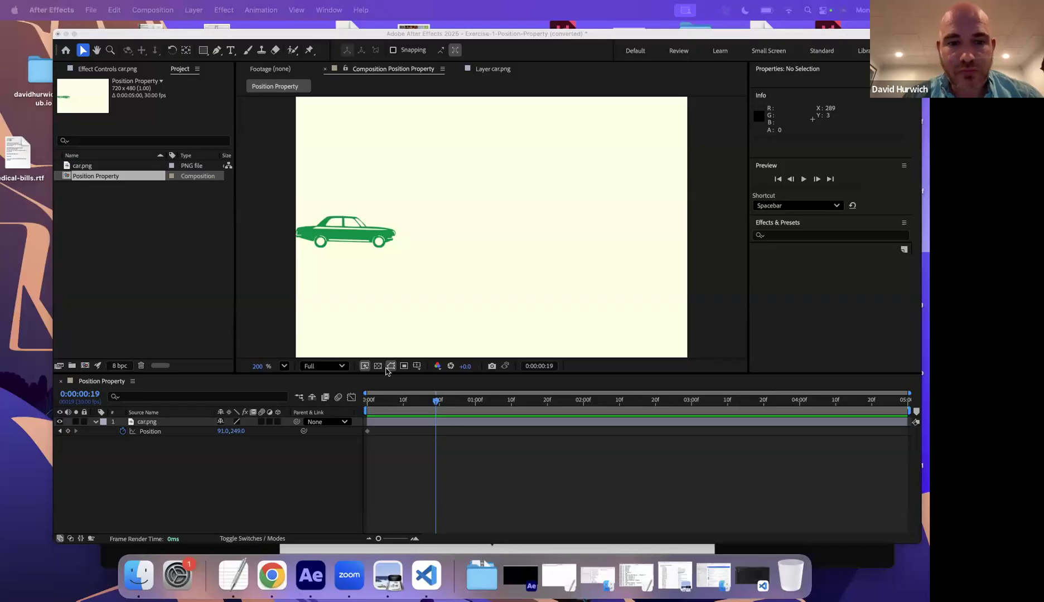
{"action": "left_click", "coordinate": [384, 402]}
{"action": "left_click_drag", "start_coordinate": [368, 408], "coordinate": [460, 404]}
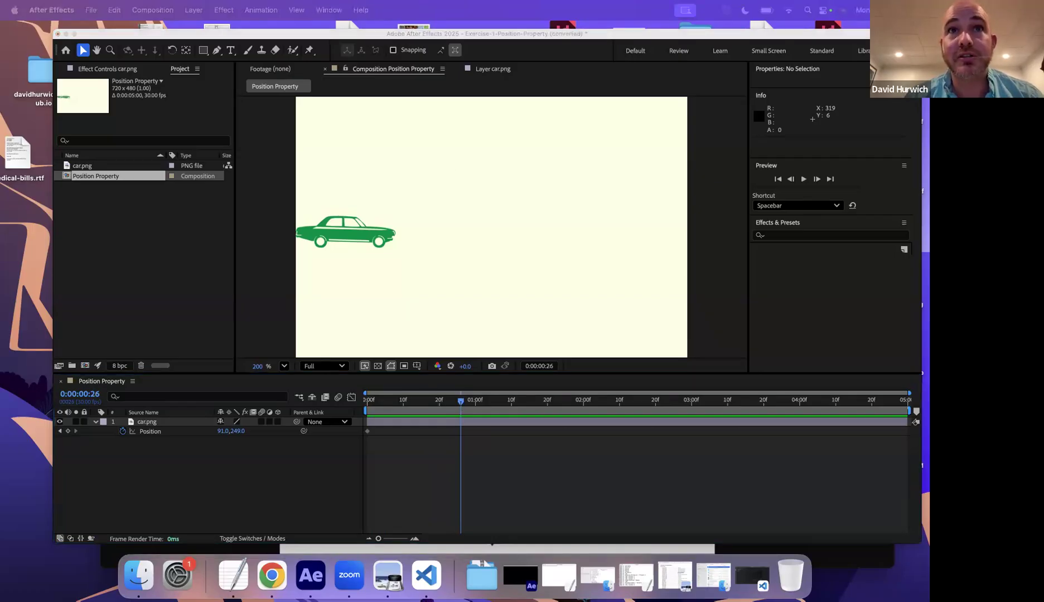
{"action": "left_click", "coordinate": [443, 301]}
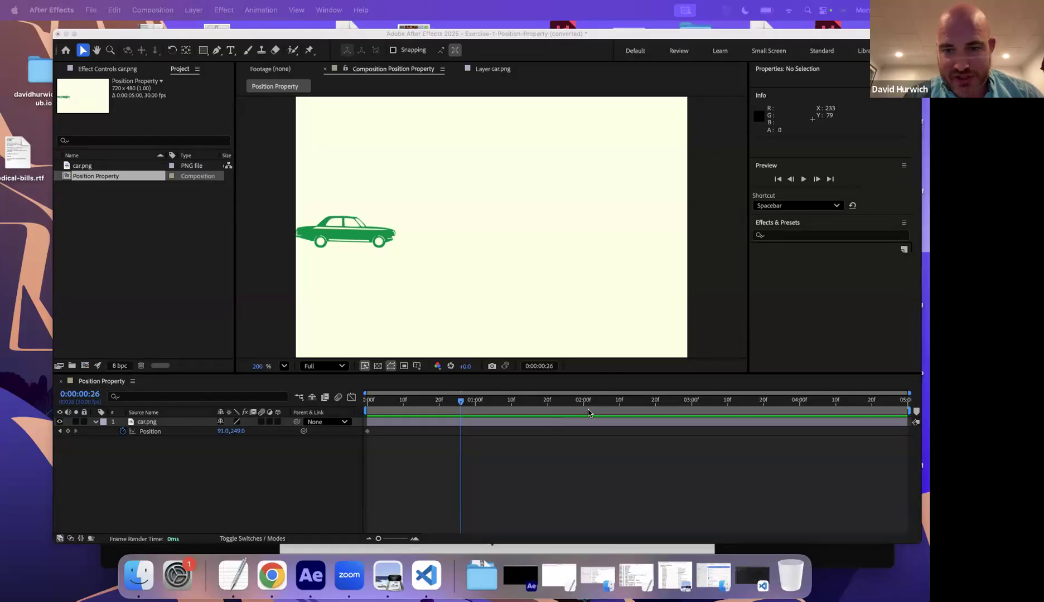
Add a Position keyframe at 0:00:02:00 by changing the car's X position to 665
{"action": "left_click", "coordinate": [583, 409]}
{"action": "left_click", "coordinate": [582, 400]}
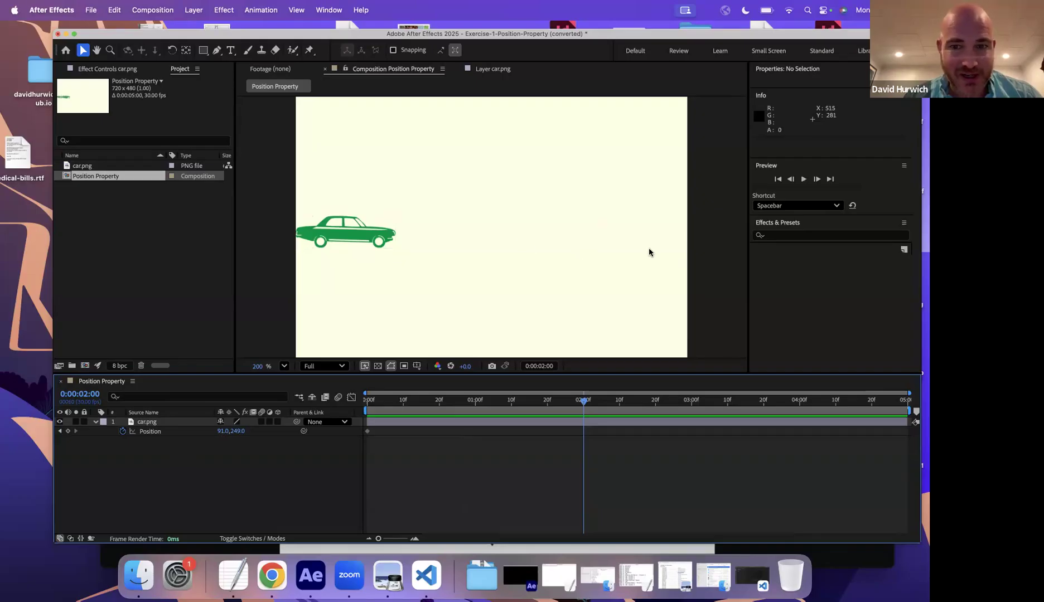
{"action": "left_click_drag", "start_coordinate": [223, 431], "coordinate": [528, 447]}
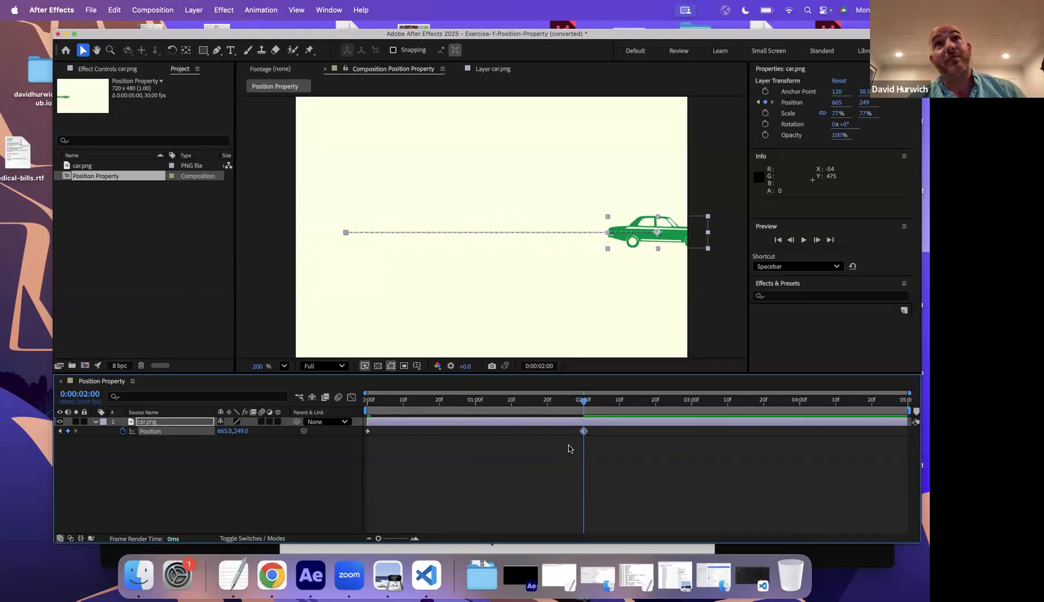
Compare the car's start and end poses and set the 2-second keyframe's X position to 632
{"action": "left_click", "coordinate": [369, 402]}
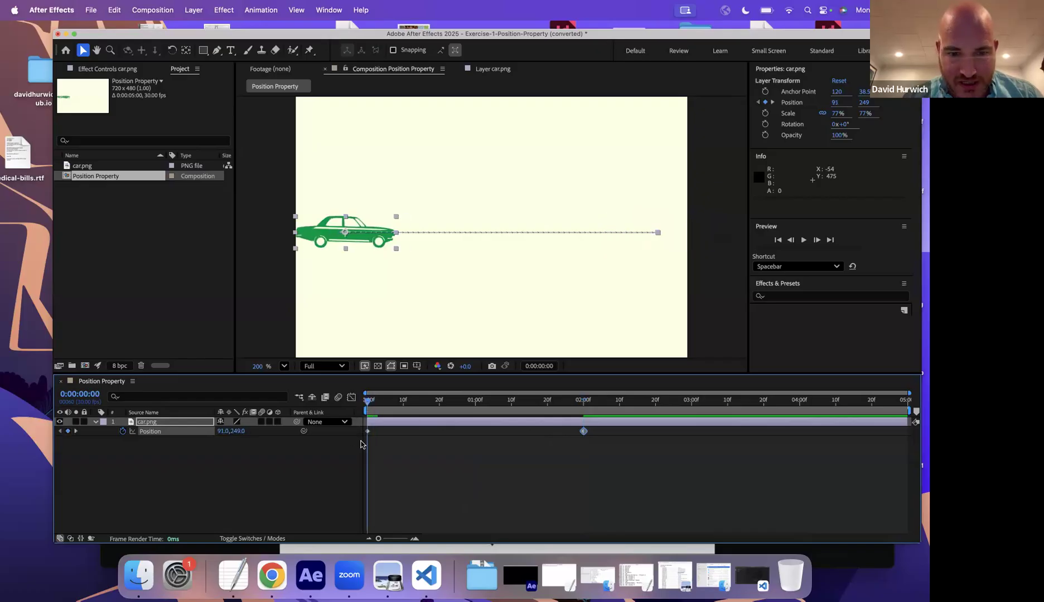
{"action": "left_click", "coordinate": [582, 404]}
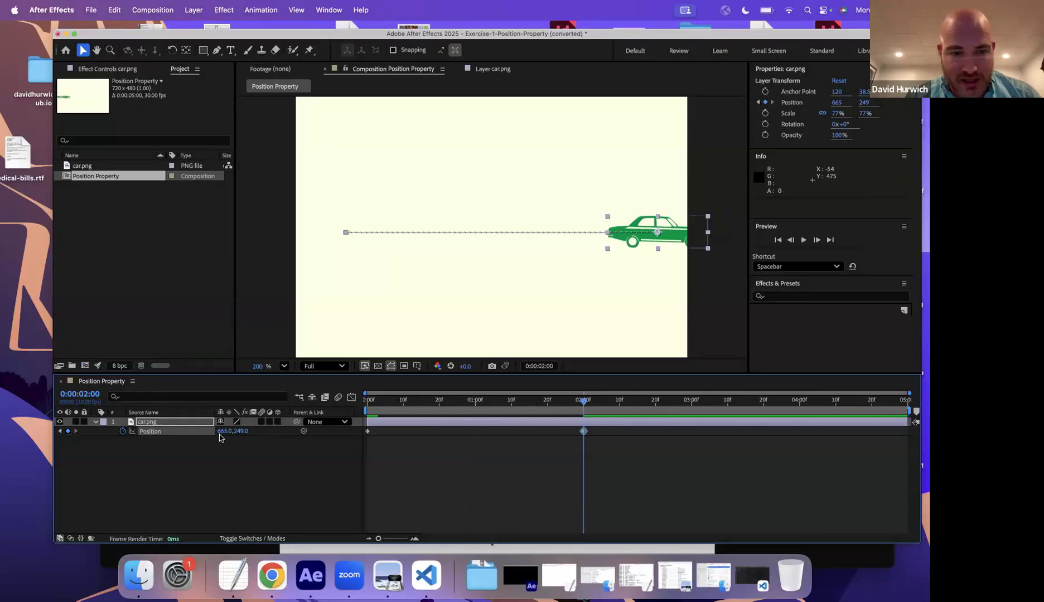
{"action": "mouse_move", "coordinate": [210, 434]}
{"action": "left_mouse_down"}
{"action": "mouse_move", "coordinate": [202, 435]}
{"action": "mouse_move", "coordinate": [211, 437]}
{"action": "left_mouse_up"}
{"action": "left_click", "coordinate": [365, 402]}
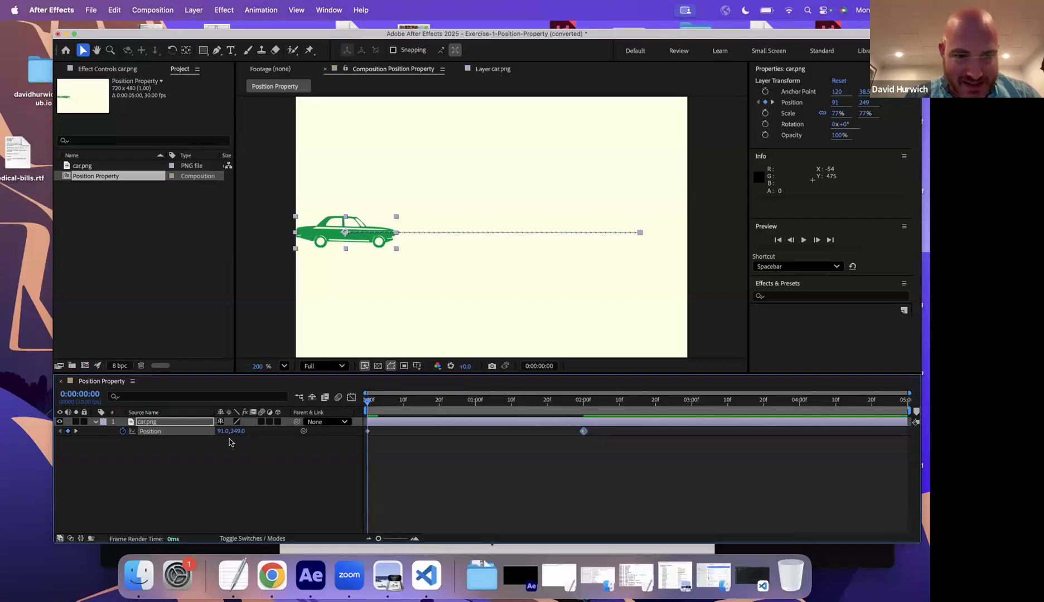
{"action": "left_click", "coordinate": [584, 402]}
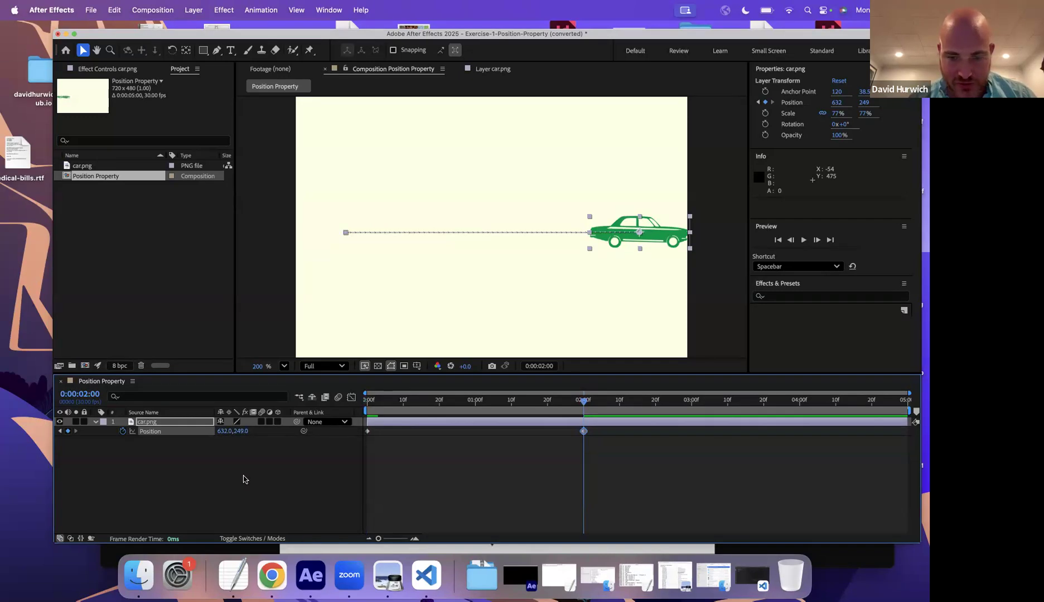
Calculate 632-91 in Spotlight and return the playhead to the first Position keyframe
{"action": "key", "text": "super+space"}
{"action": "type", "text": "6"}
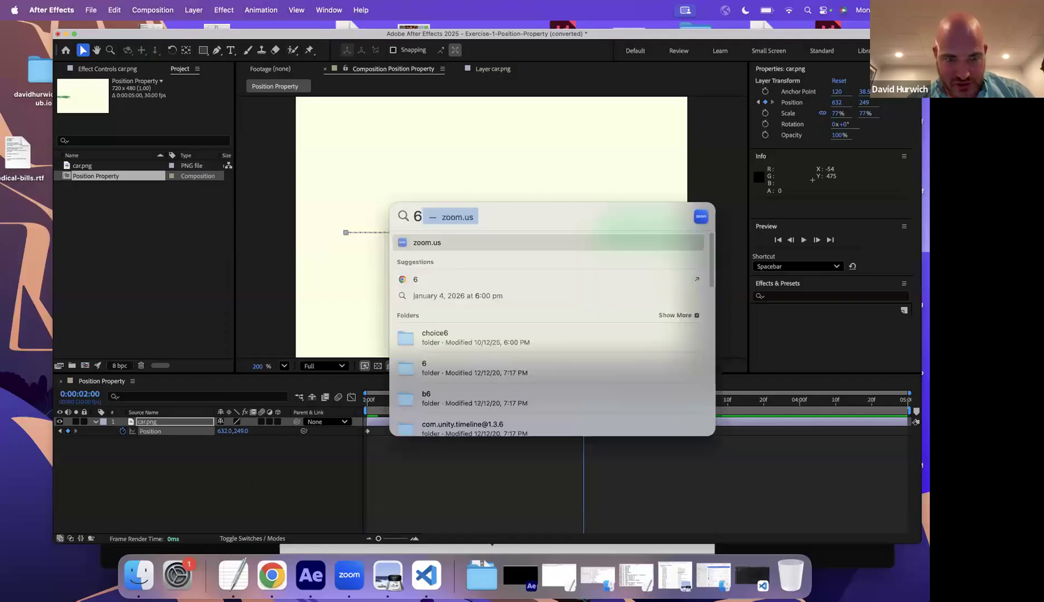
{"action": "type", "text": "32-91"}
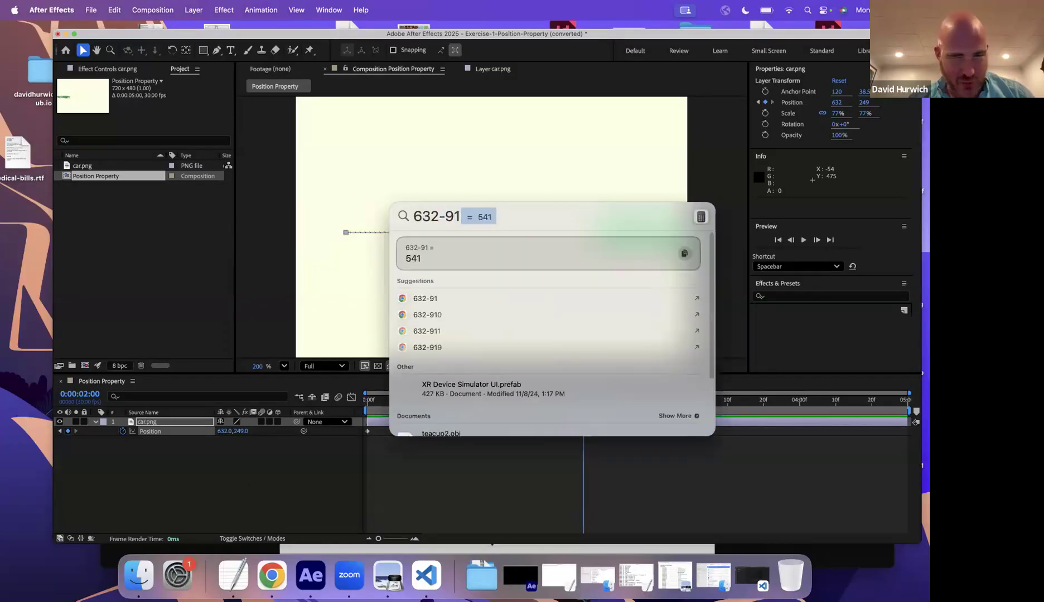
{"action": "left_click", "coordinate": [81, 461]}
{"action": "left_click", "coordinate": [61, 431]}
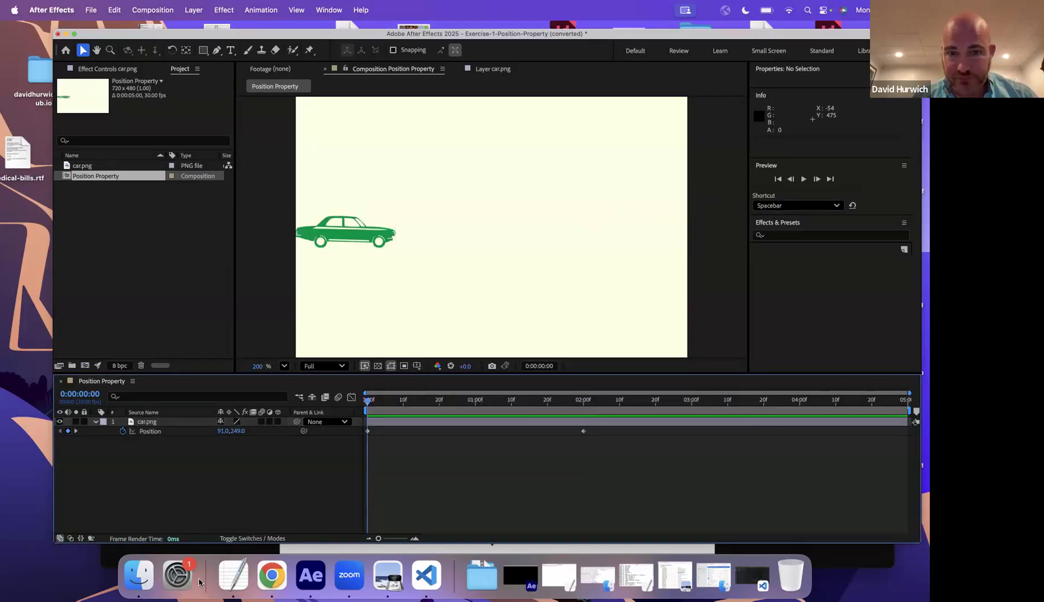
Replace the Spotlight calculation with 541/2 and close Spotlight after reading the result
{"action": "key", "text": "super+space"}
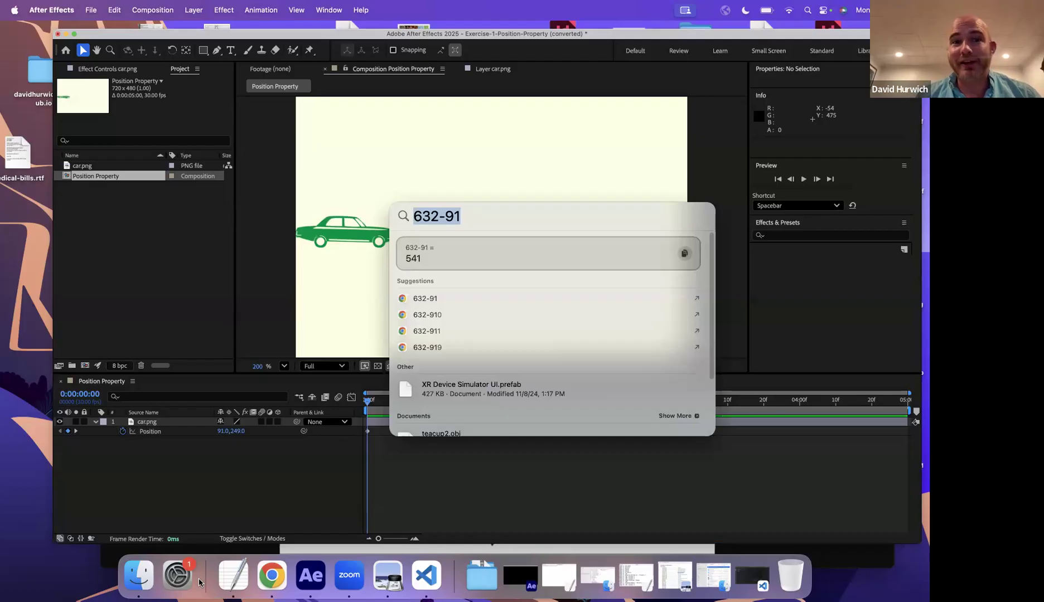
{"action": "key", "text": "Right"}
{"action": "key", "text": "BackSpace"}
{"action": "key", "text": "BackSpace"}
{"action": "key", "text": "BackSpace"}
{"action": "key", "text": "BackSpace"}
{"action": "key", "text": "BackSpace"}
{"action": "key", "text": "BackSpace"}
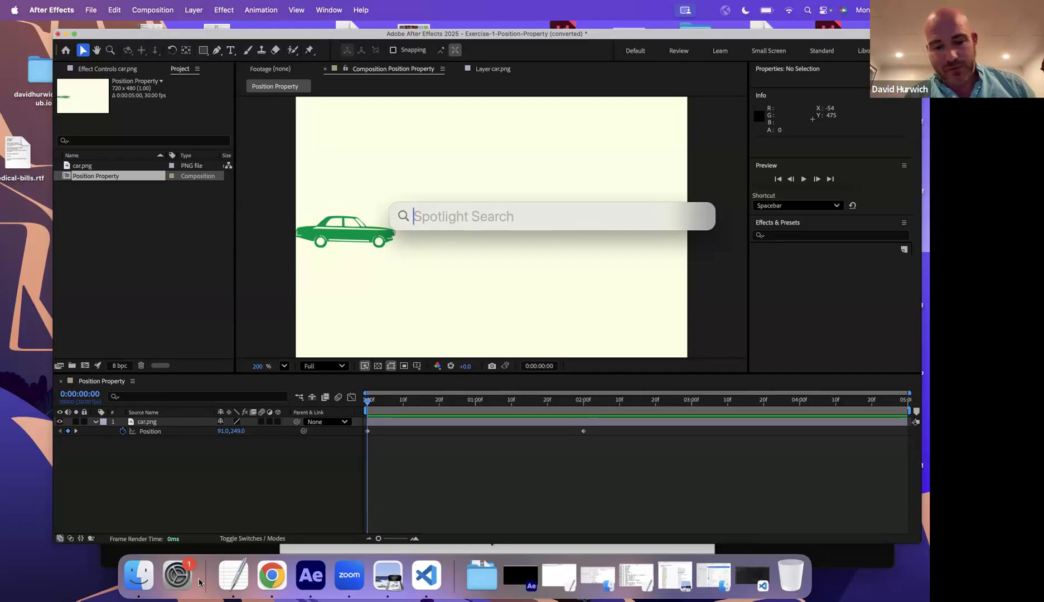
{"action": "type", "text": "541/2"}
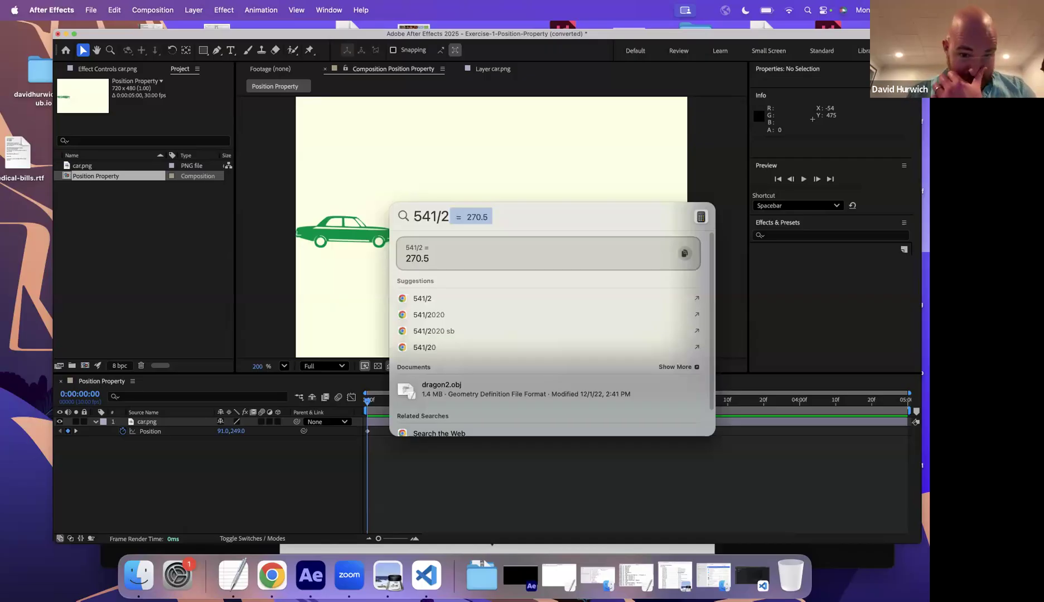
{"action": "left_click", "coordinate": [296, 478]}
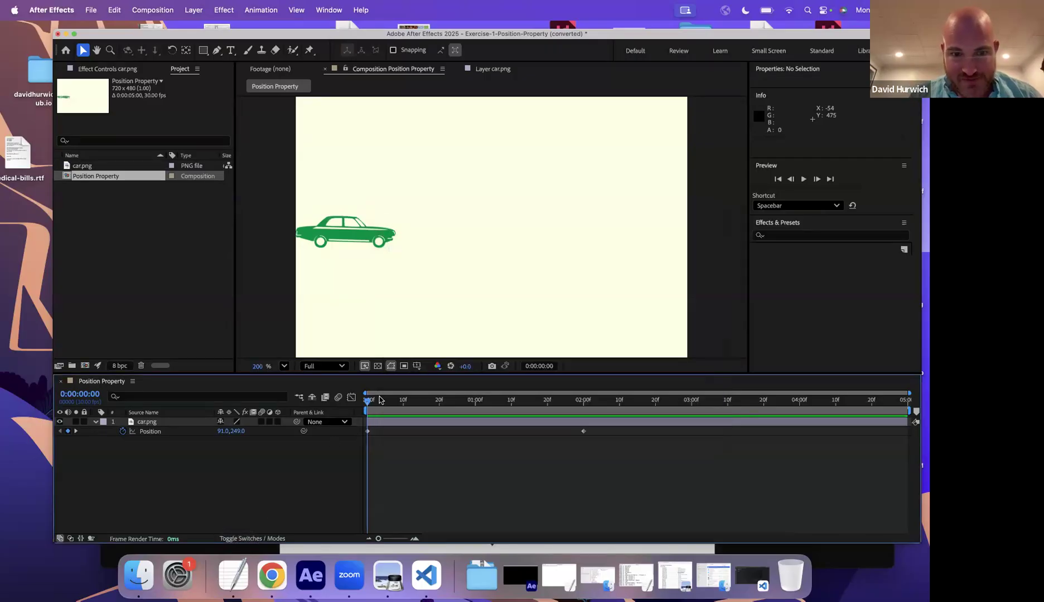
Preview the car's two-second motion and scrub from the start to its midpoint at 0:00:01:00
{"action": "key", "text": "space"}
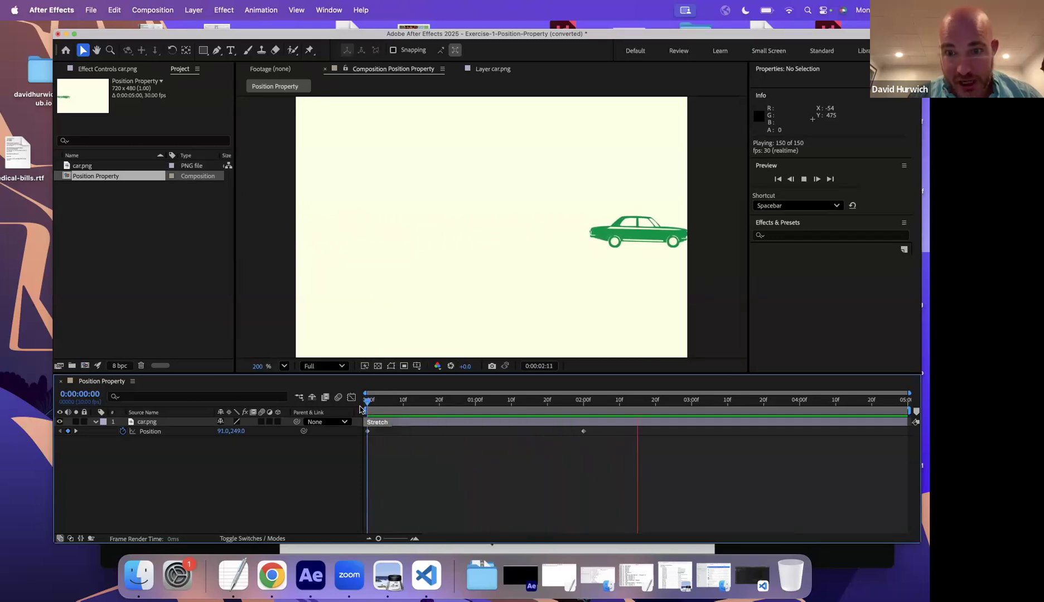
{"action": "key", "text": "space"}
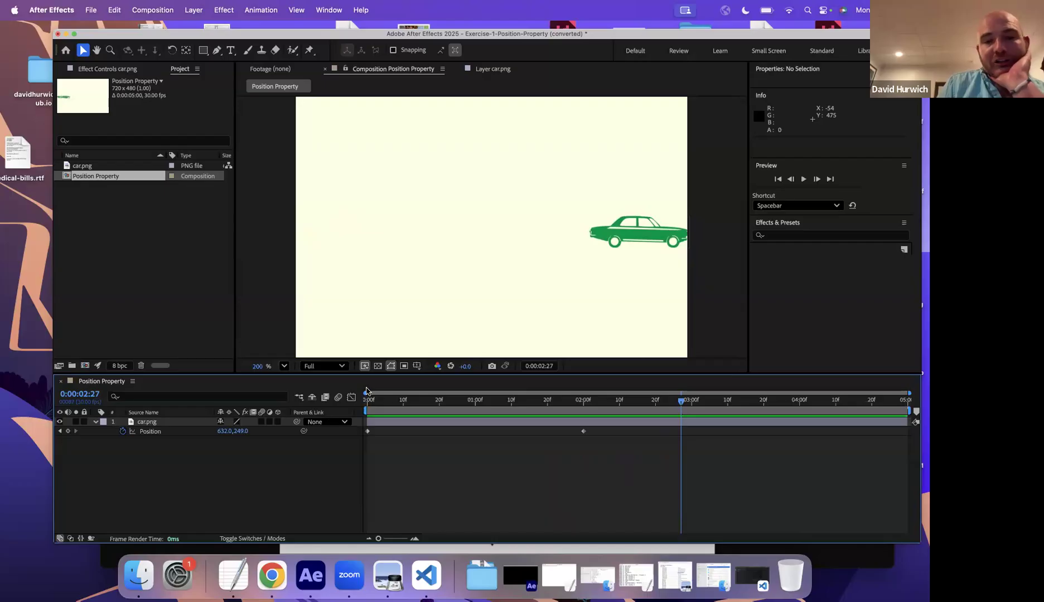
{"action": "key", "text": "Home"}
{"action": "left_click_drag", "start_coordinate": [602, 430], "coordinate": [279, 411]}
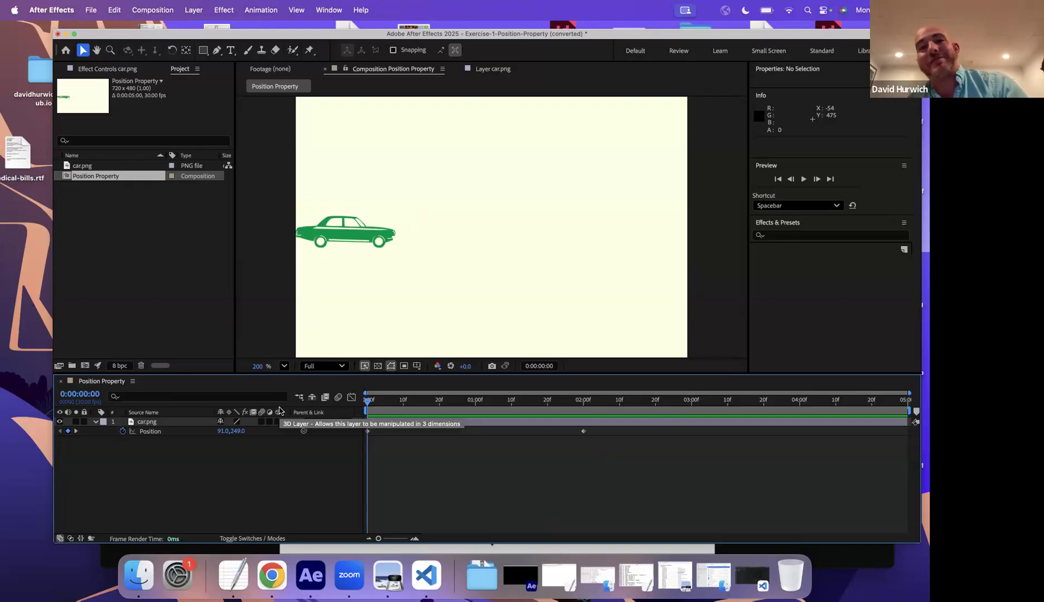
{"action": "left_click_drag", "start_coordinate": [439, 411], "coordinate": [477, 412]}
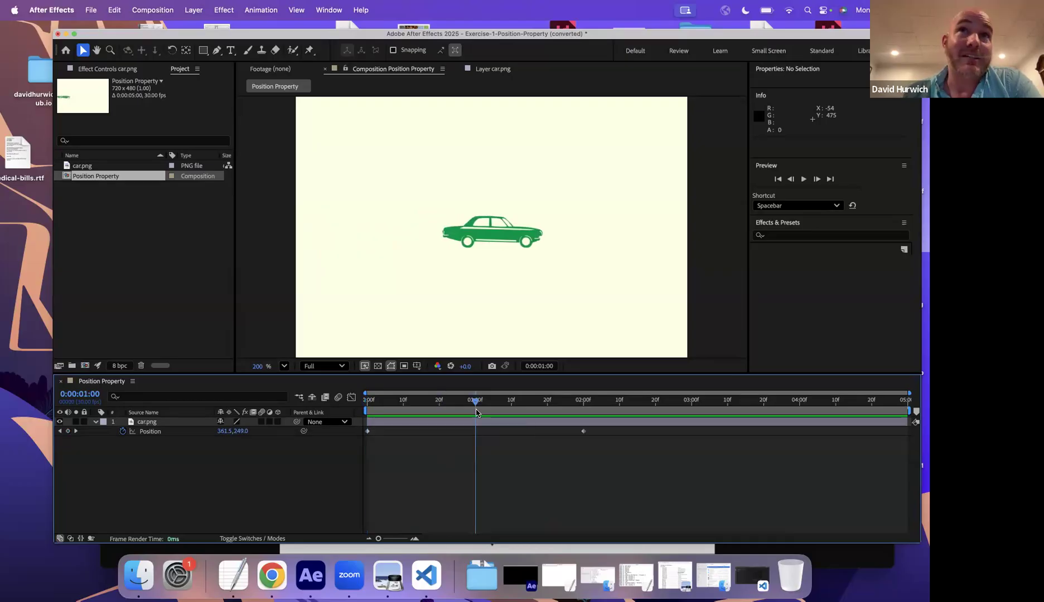
{"action": "left_click_drag", "start_coordinate": [404, 411], "coordinate": [473, 410]}
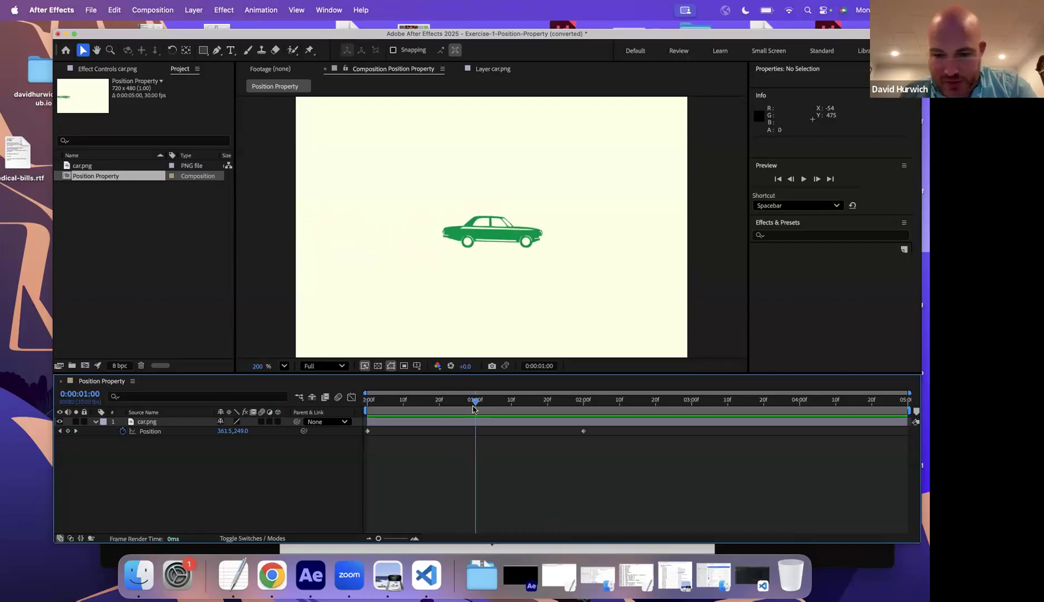
Move the car at the first Position keyframe above the composition frame, to about 333, -51
{"action": "key", "text": "comma"}
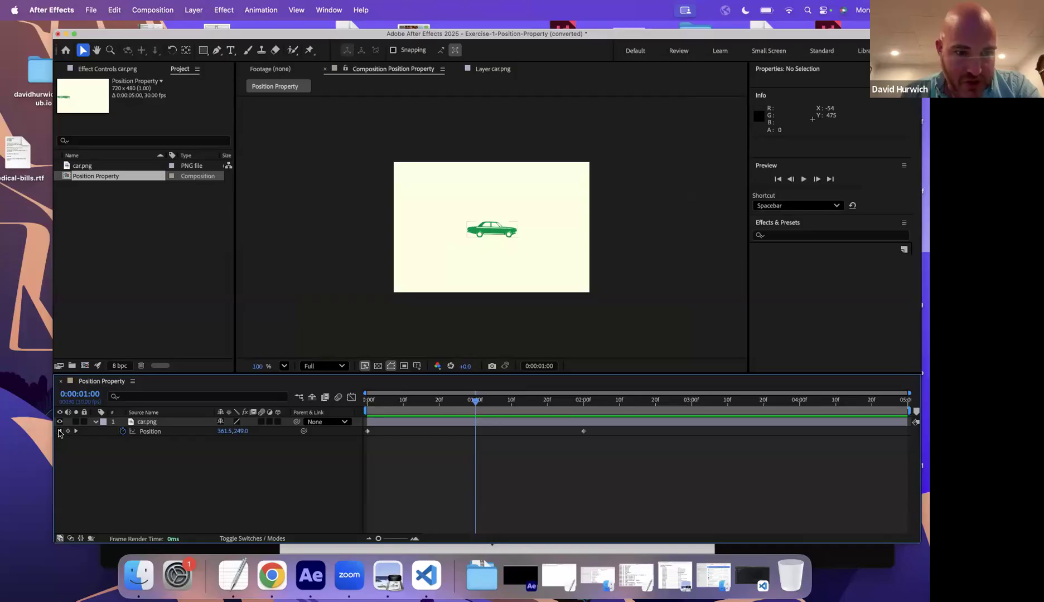
{"action": "left_click", "coordinate": [60, 431]}
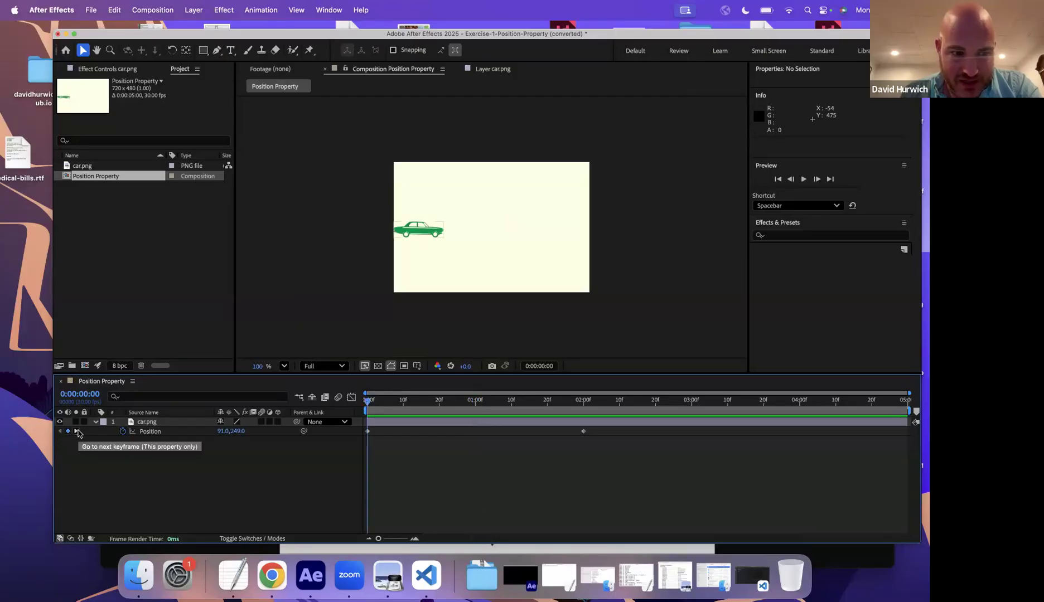
{"action": "left_click", "coordinate": [77, 431]}
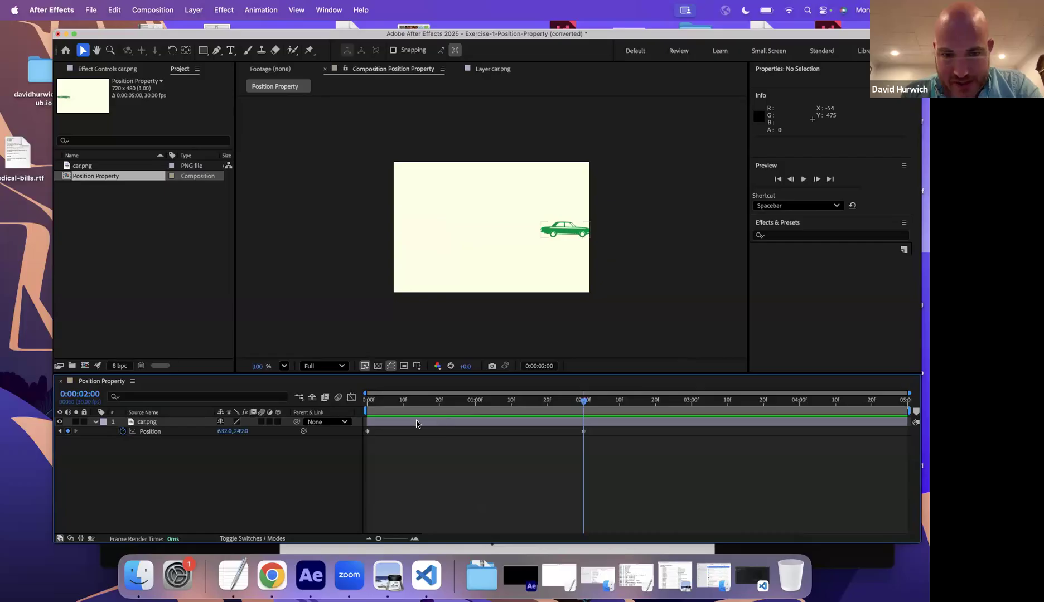
{"action": "left_click", "coordinate": [59, 431]}
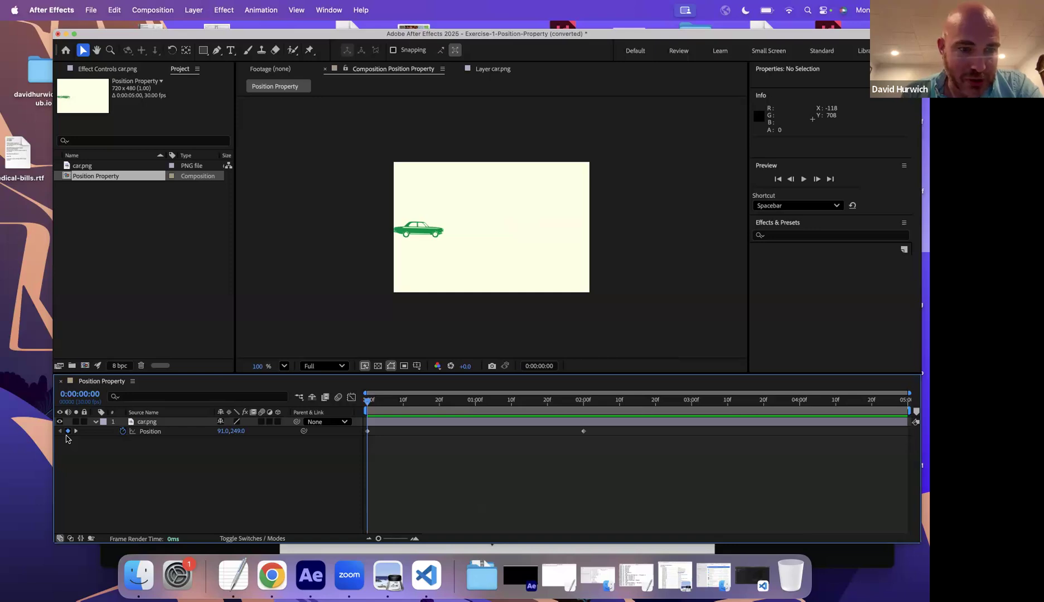
{"action": "left_click", "coordinate": [413, 236]}
{"action": "left_click_drag", "start_coordinate": [413, 236], "coordinate": [472, 153]}
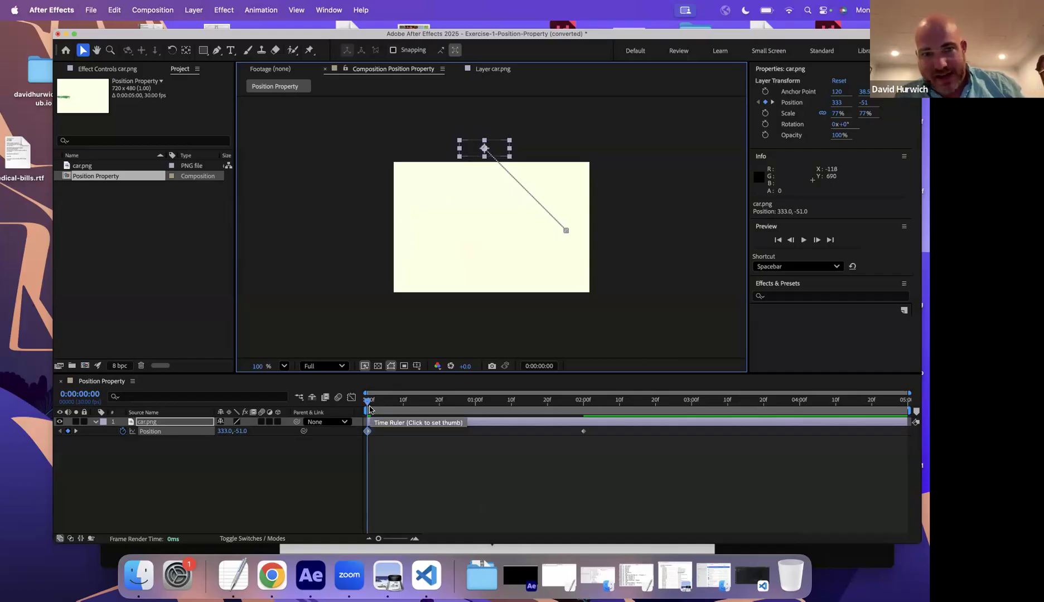
Play back the car's diagonal motion from the start of the composition twice
{"action": "key", "text": "space"}
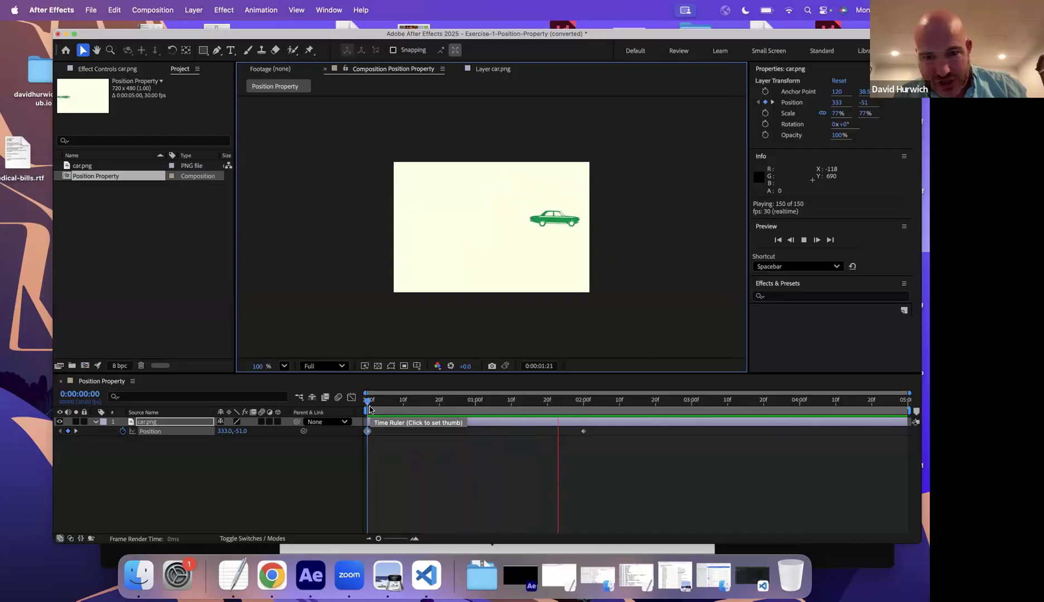
{"action": "key", "text": "space"}
{"action": "key", "text": "space"}
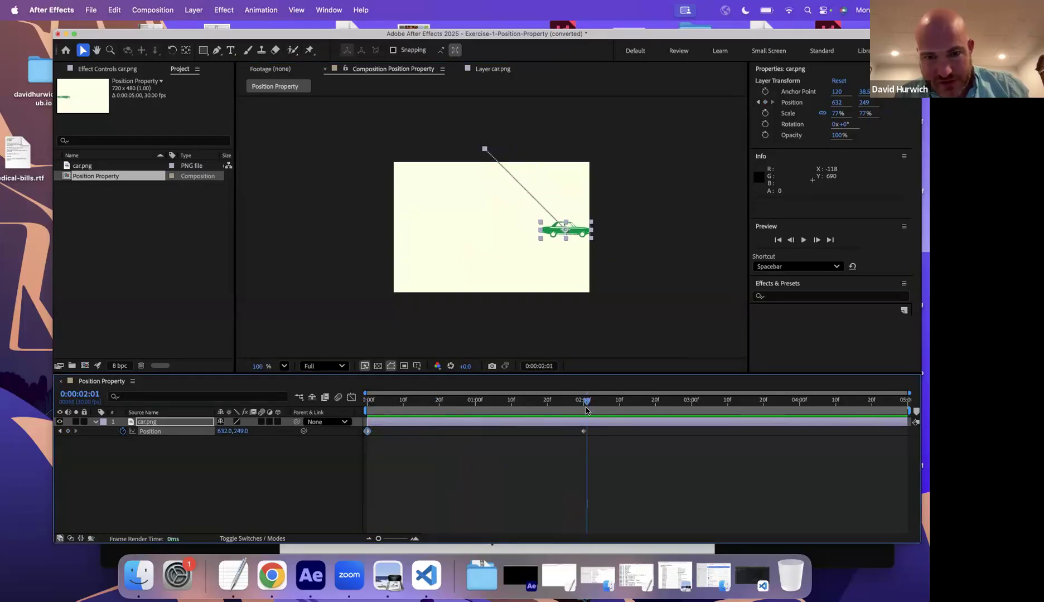
{"action": "left_click_drag", "start_coordinate": [399, 412], "coordinate": [364, 408]}
{"action": "key", "text": "space"}
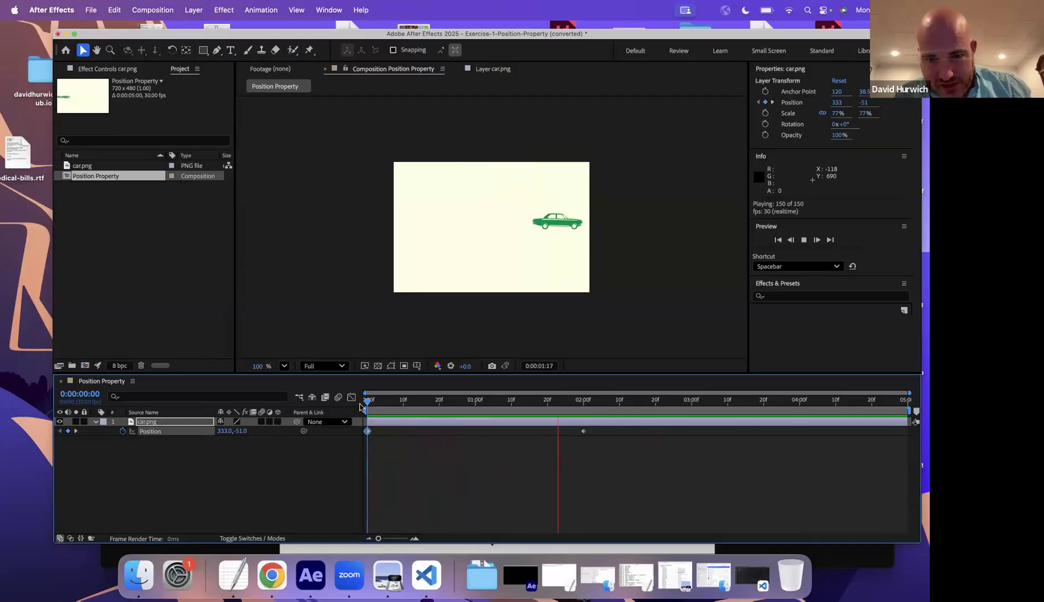
{"action": "key", "text": "space"}
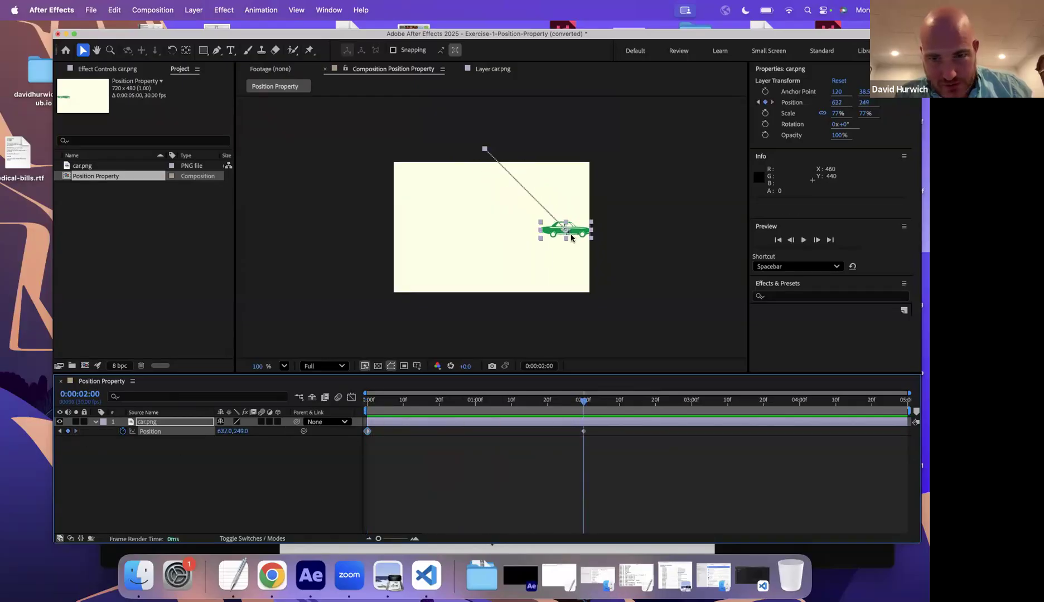
Move the car at the 0:00:02:00 Position keyframe below the frame, to about 338, 535, and preview the vertical motion
{"action": "key", "text": "Page_Down"}
{"action": "left_click_drag", "start_coordinate": [559, 231], "coordinate": [472, 310]}
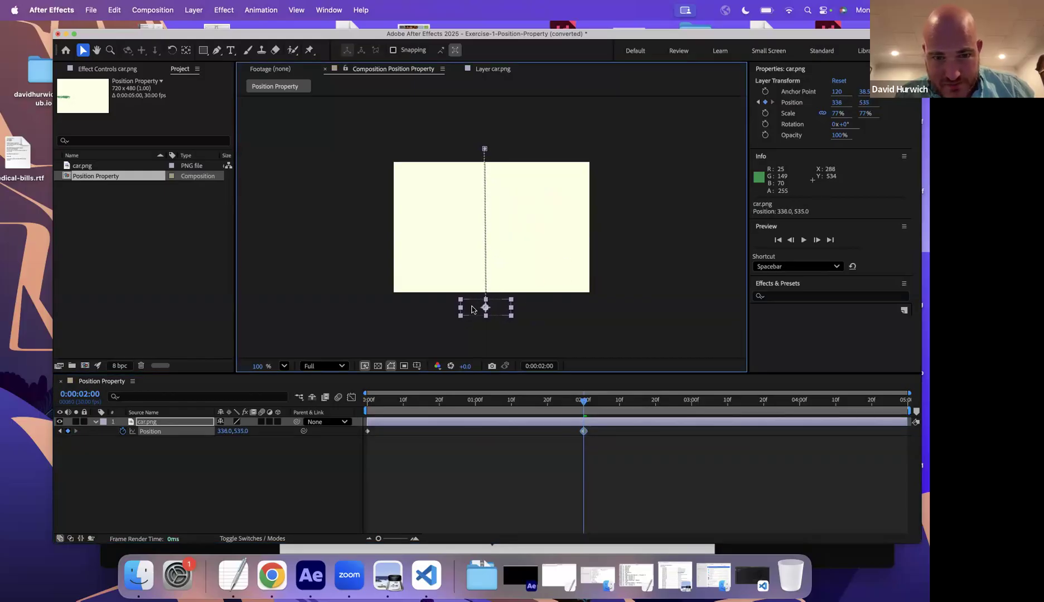
{"action": "key", "text": "space"}
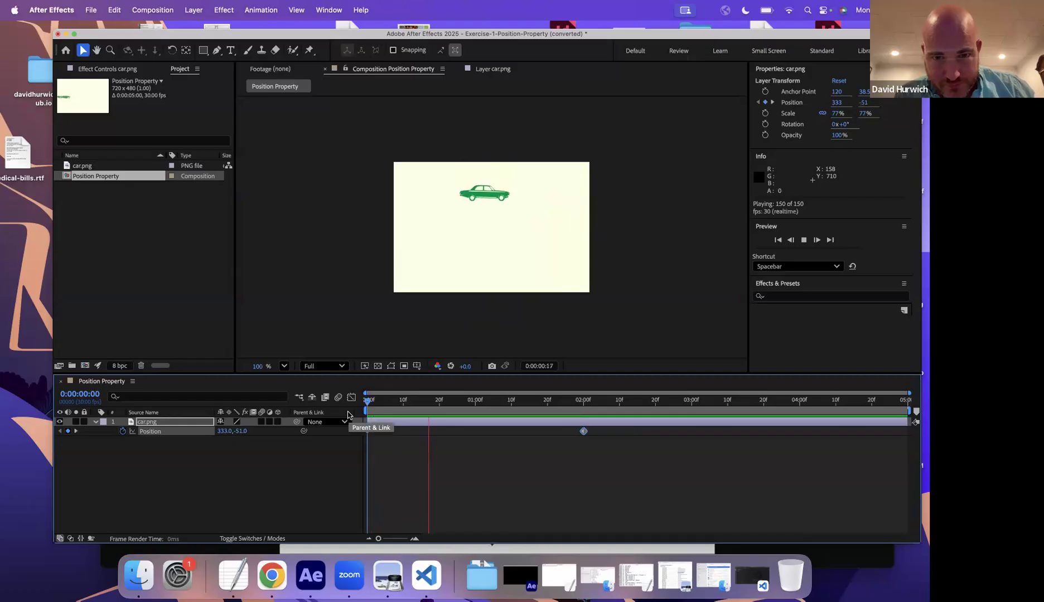
{"action": "key", "text": "space"}
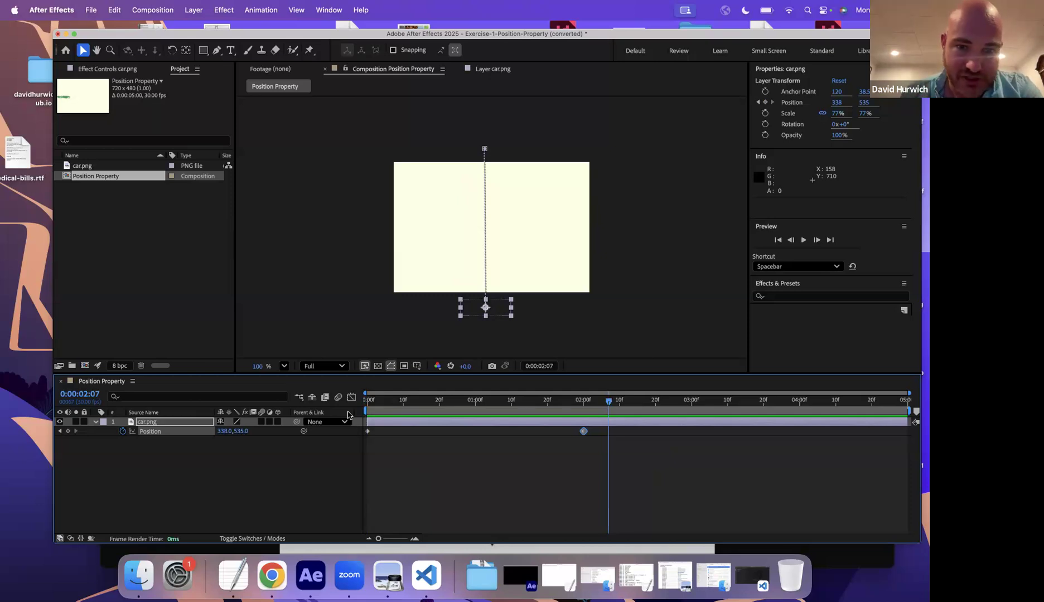
{"action": "left_click_drag", "start_coordinate": [368, 400], "coordinate": [589, 403]}
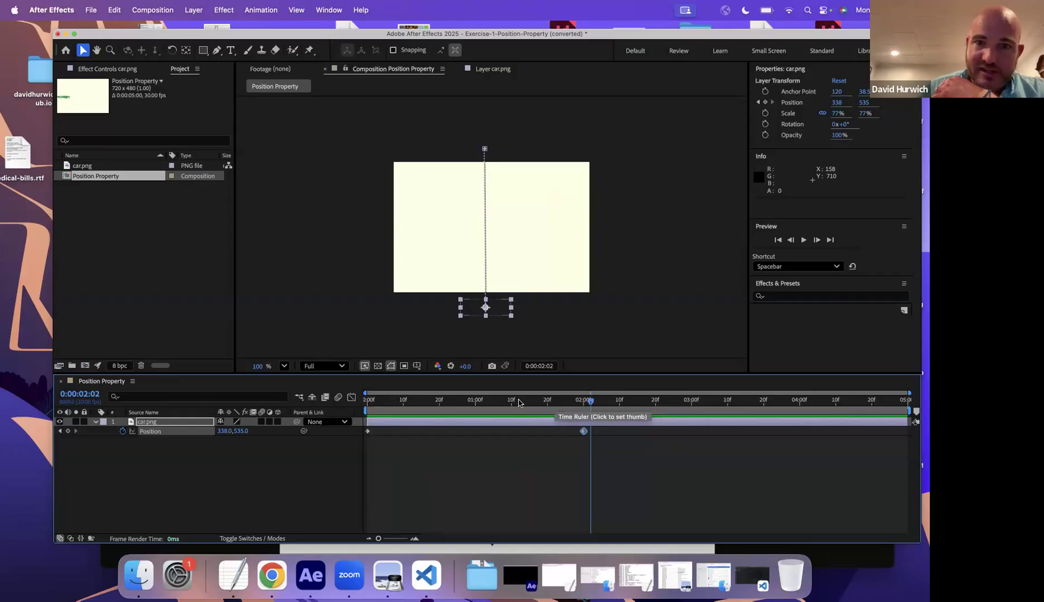
Save the converted Exercise-1-Position-Property project in the Drill Exercises folder
{"action": "key", "text": "super+s"}
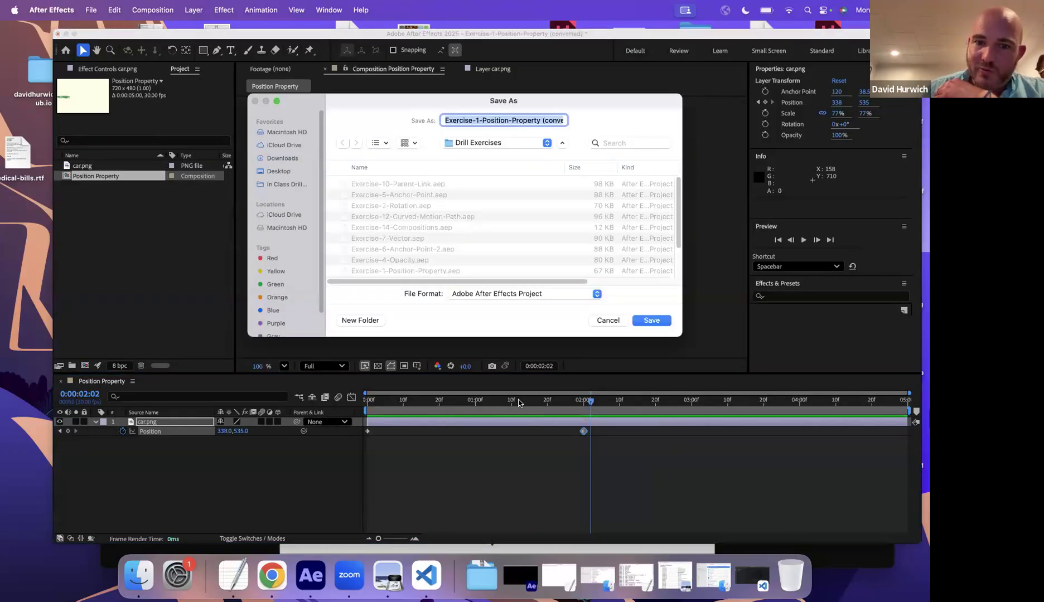
{"action": "left_click", "coordinate": [651, 320]}
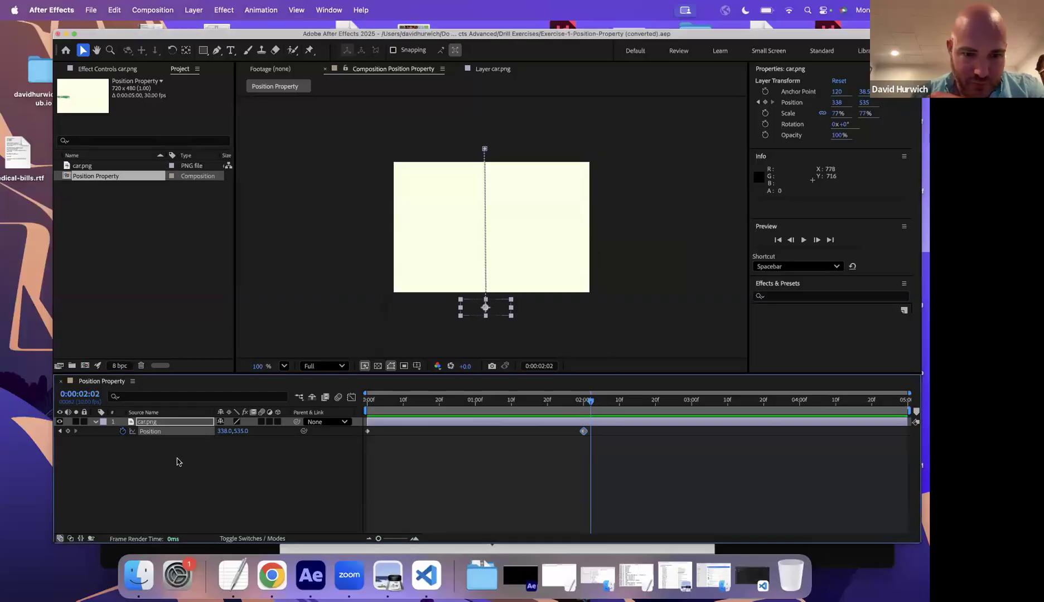
Switch to the TextEdit notes and add the heading "Transform Properties:" with "Position" beneath it, after the End Pose line
{"action": "left_click", "coordinate": [233, 572]}
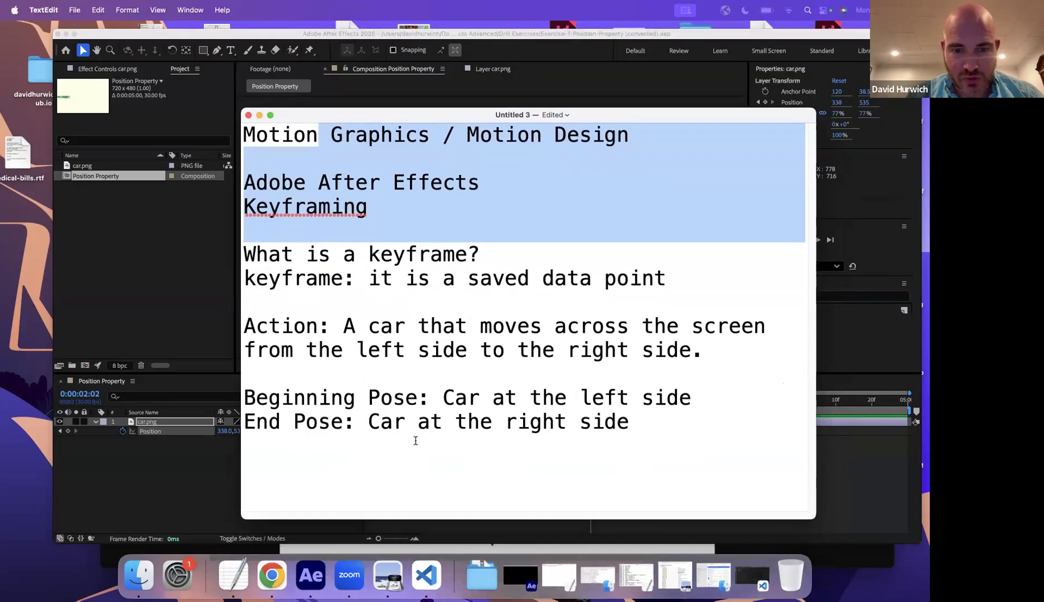
{"action": "left_click", "coordinate": [659, 451]}
{"action": "key", "text": "Return"}
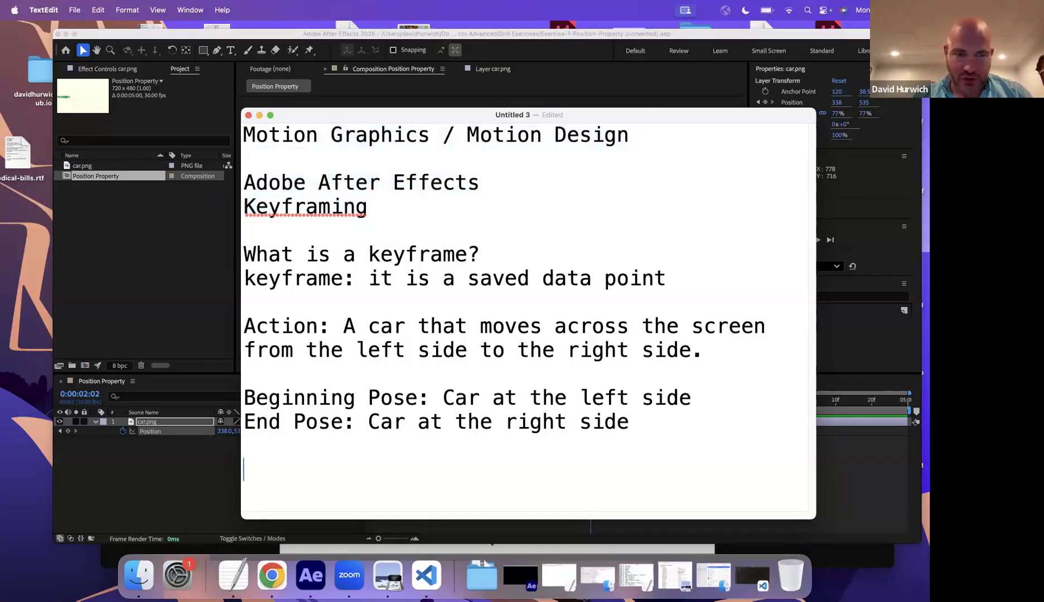
{"action": "type", "text": "Transform Properties:"}
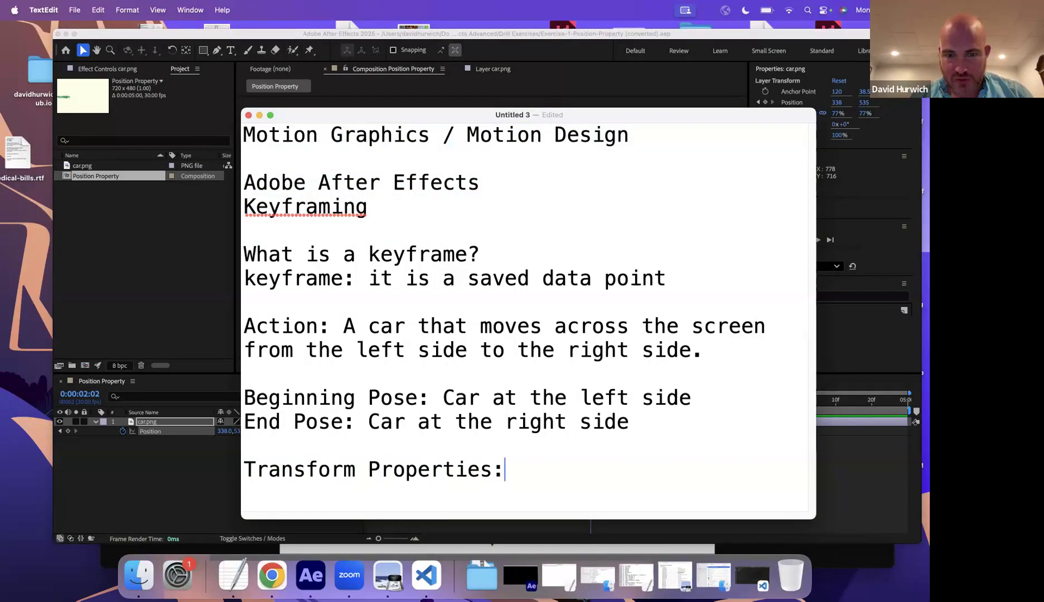
{"action": "key", "text": "Return"}
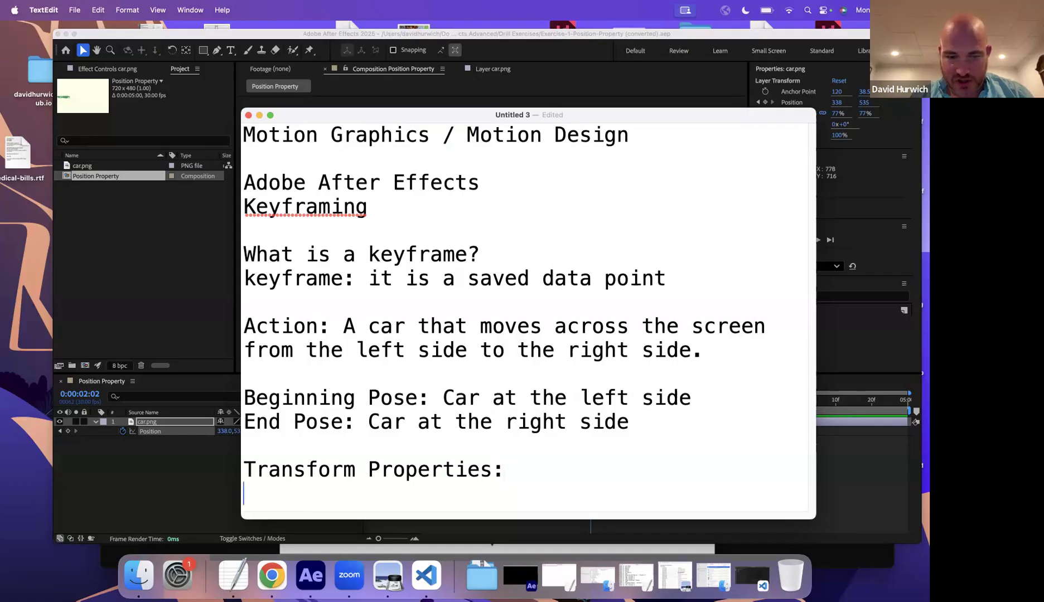
{"action": "type", "text": "position"}
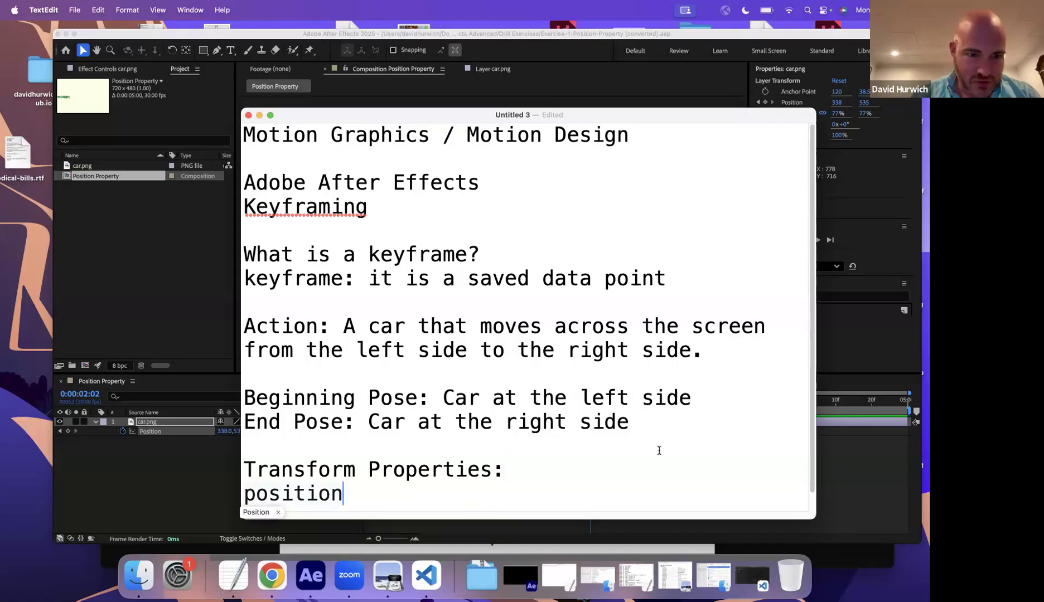
Switch back to After Effects and expand the car.png layer to show all its Transform properties
{"action": "left_click", "coordinate": [224, 487]}
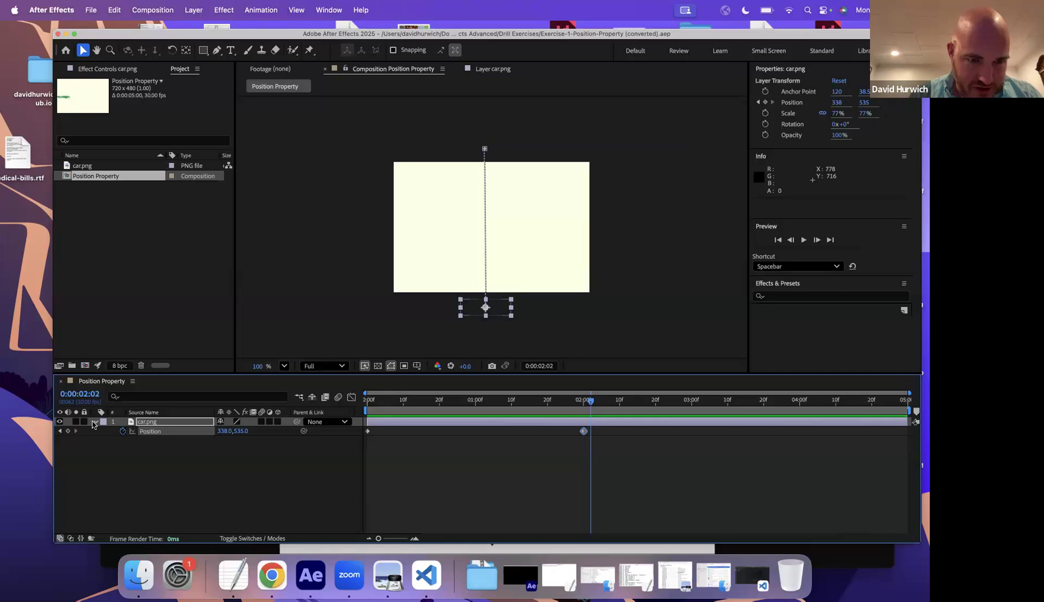
{"action": "left_click", "coordinate": [95, 422]}
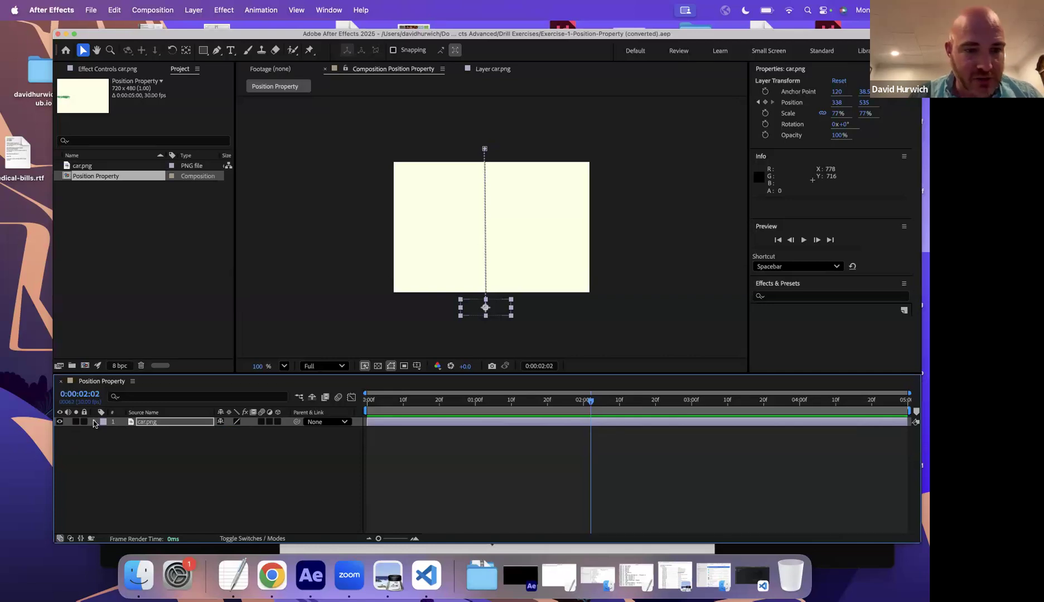
{"action": "left_click", "coordinate": [93, 422]}
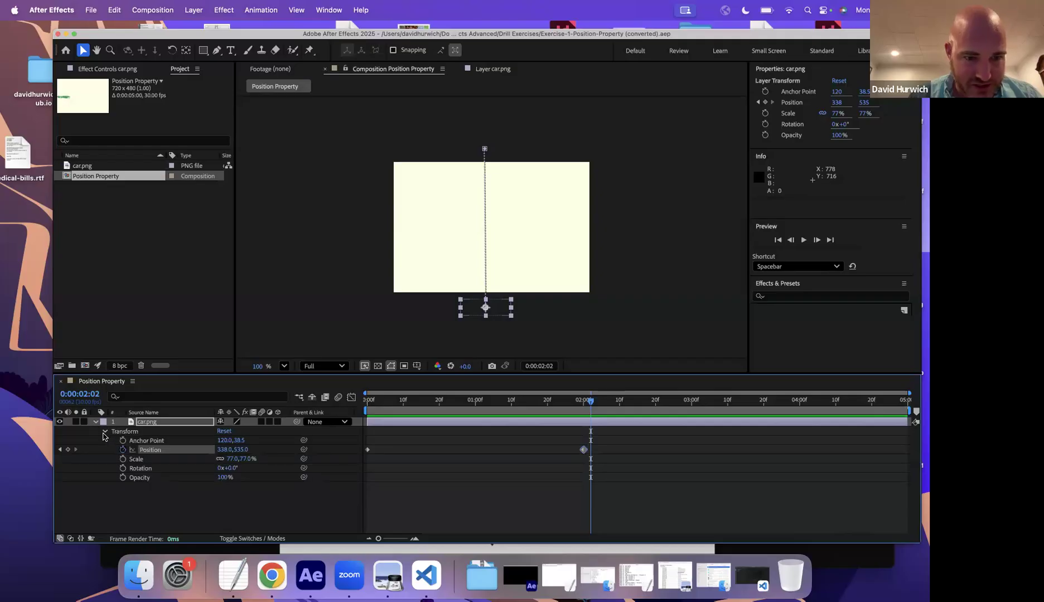
{"action": "left_click", "coordinate": [104, 432]}
{"action": "left_click", "coordinate": [105, 431]}
{"action": "left_click", "coordinate": [150, 450]}
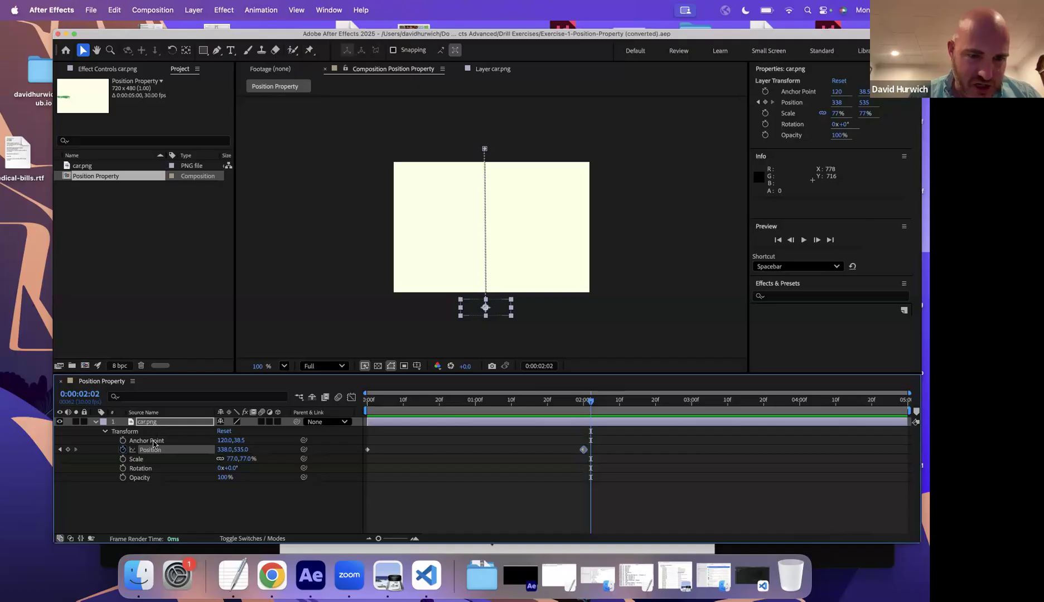
Return to the TextEdit notes and list "Rotation" and "Scale" on separate lines below Position
{"action": "left_click", "coordinate": [250, 561]}
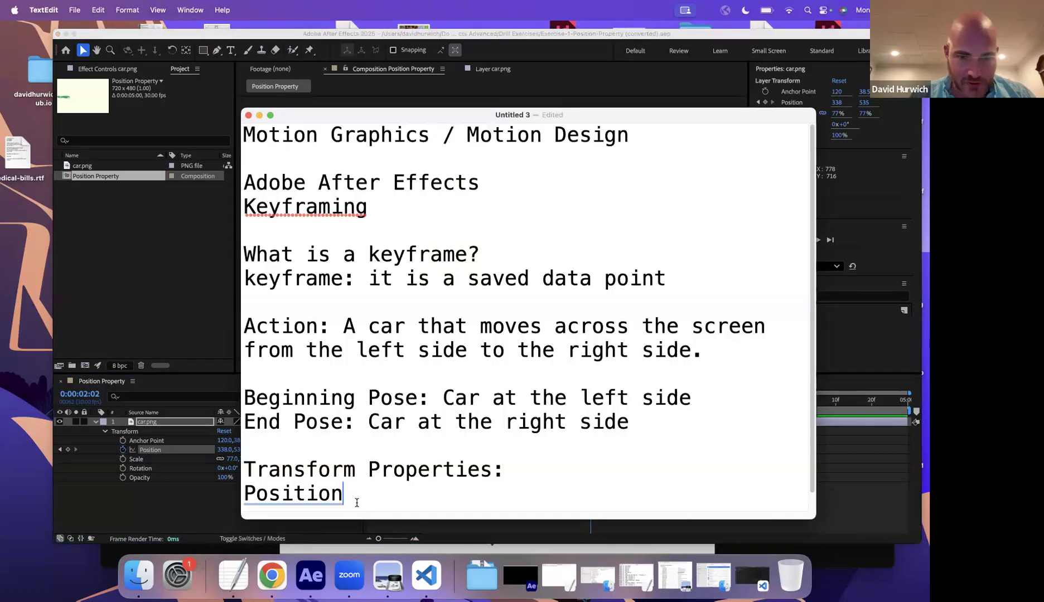
{"action": "key", "text": "Return"}
{"action": "type", "text": "Ro"}
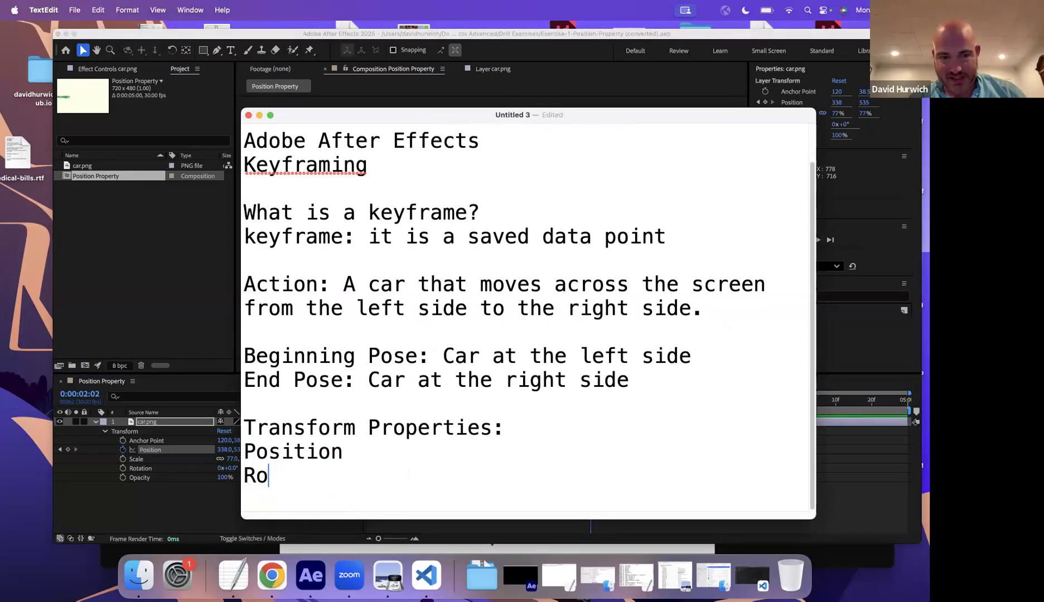
{"action": "type", "text": "tation"}
{"action": "key", "text": "Return"}
{"action": "type", "text": "Scale"}
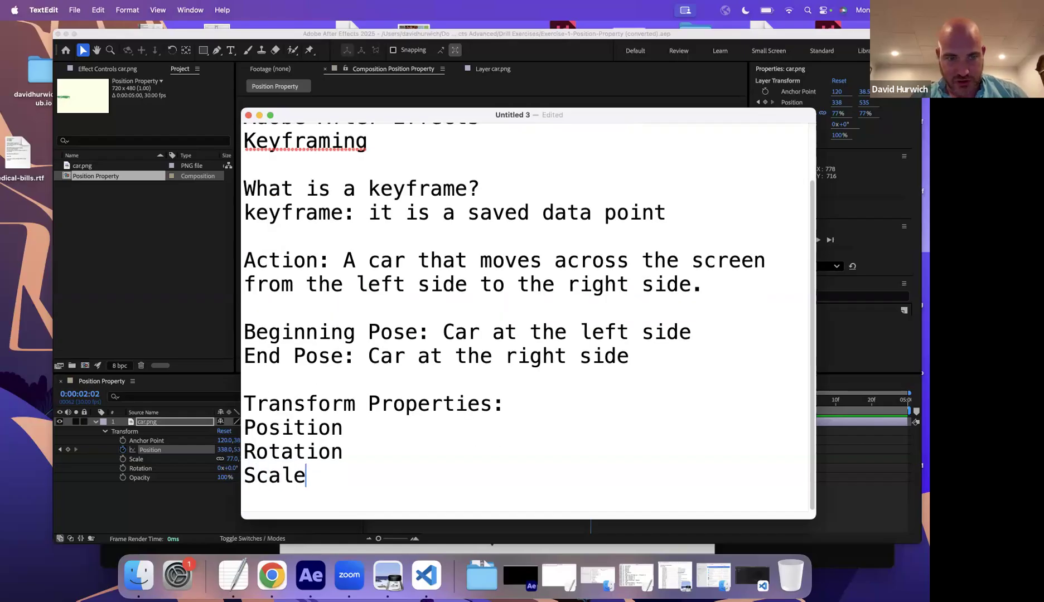
Switch to After Effects and open the project Exercise-2-Rotation.aep from the Drill Exercises folder
{"action": "left_click", "coordinate": [189, 318]}
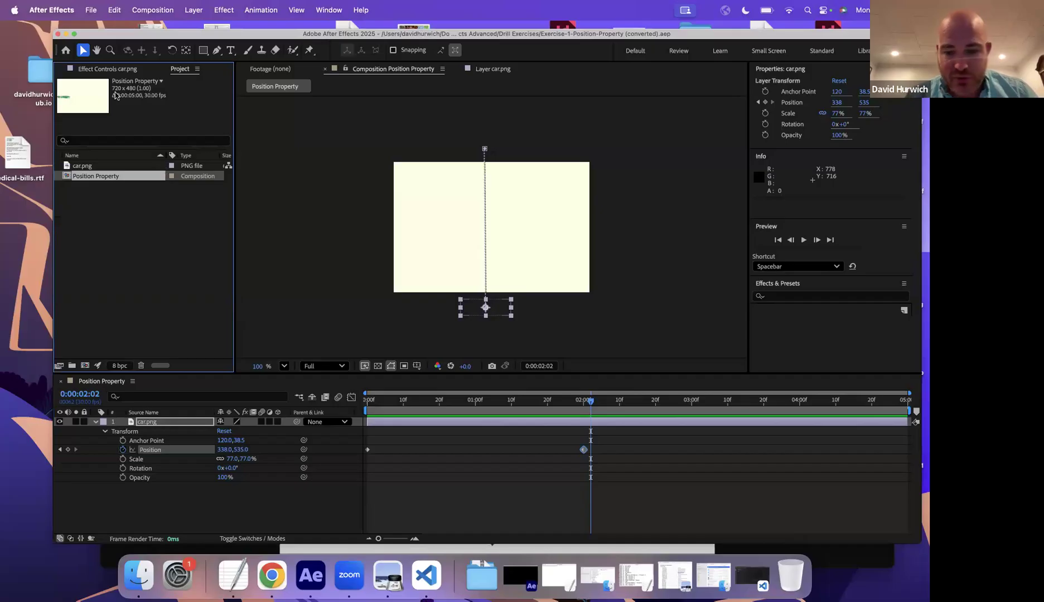
{"action": "key", "text": "super+o"}
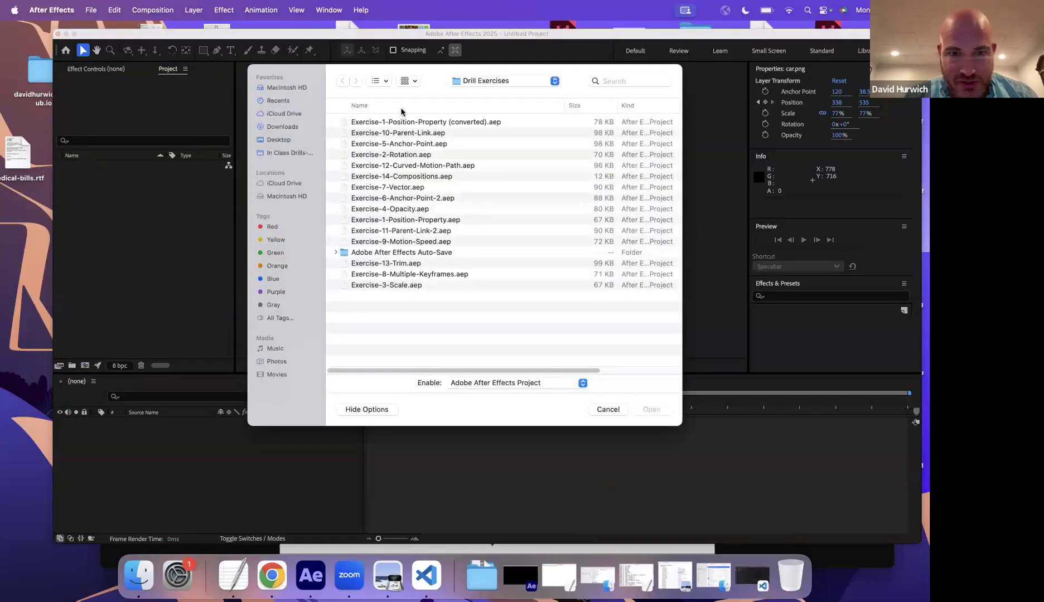
{"action": "double_click", "coordinate": [399, 154]}
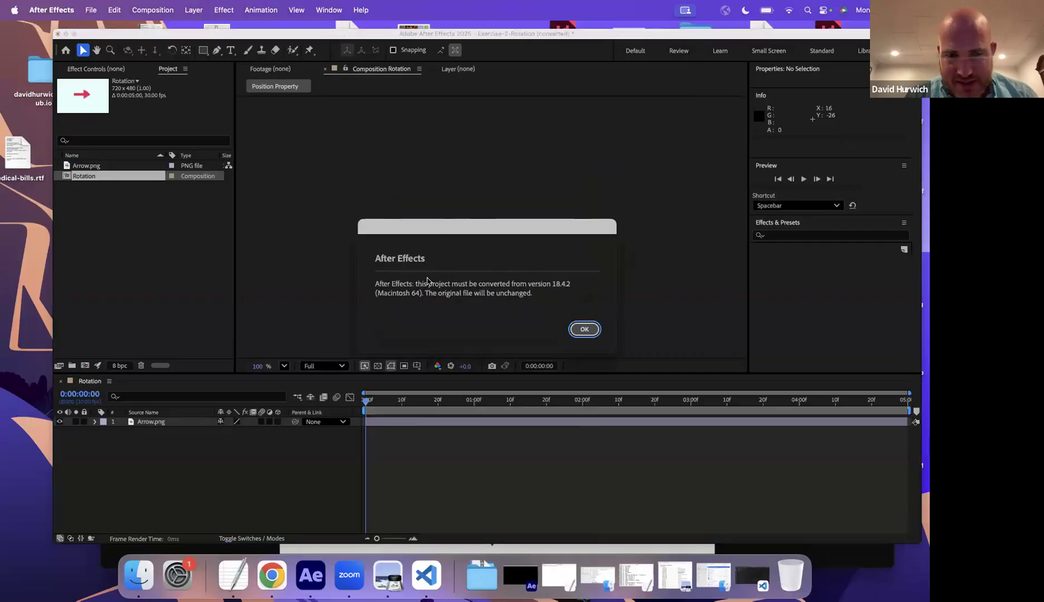
Accept the project conversion notice and expand the Arrow.png layer to show all its Transform properties
{"action": "left_click", "coordinate": [585, 330]}
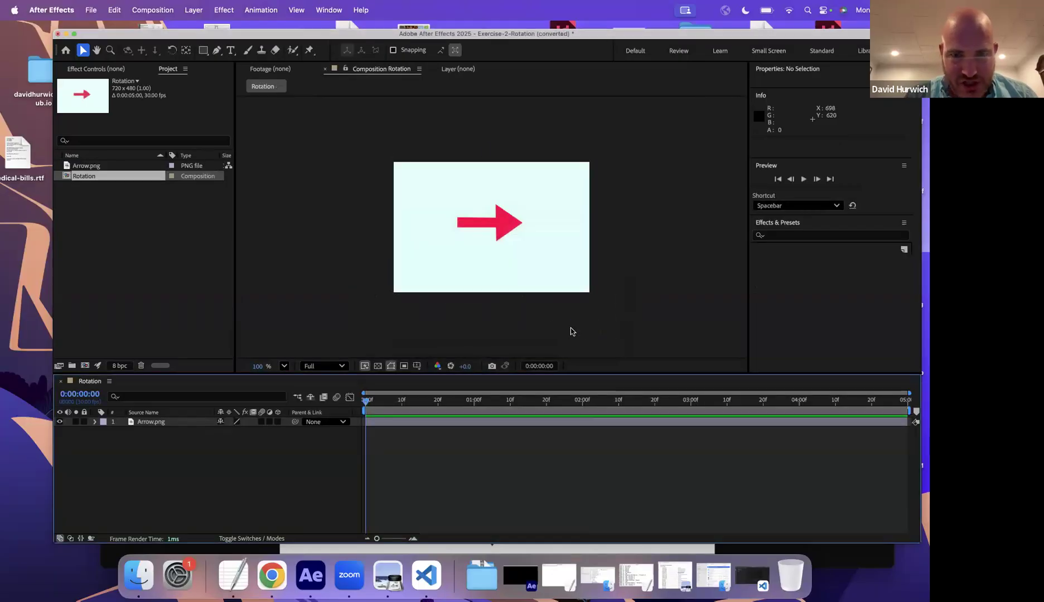
{"action": "left_click", "coordinate": [155, 423]}
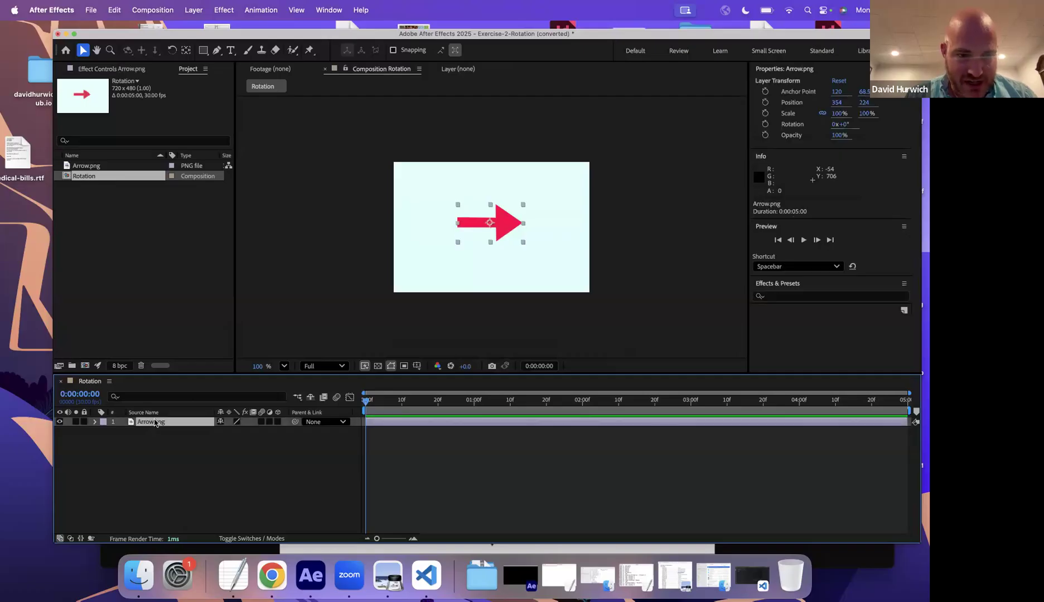
{"action": "left_click", "coordinate": [95, 422]}
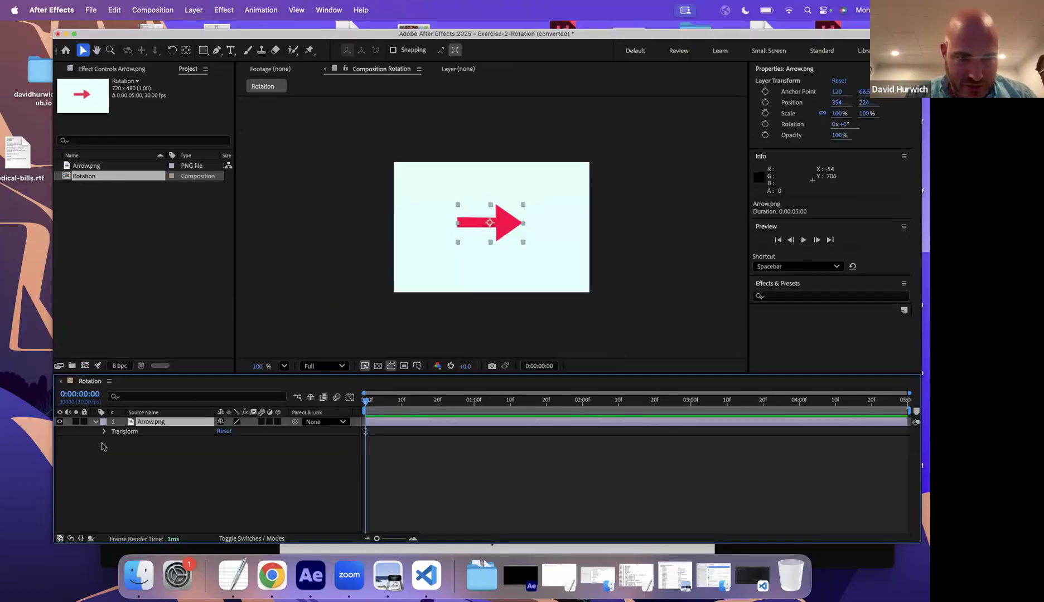
{"action": "left_click", "coordinate": [105, 431]}
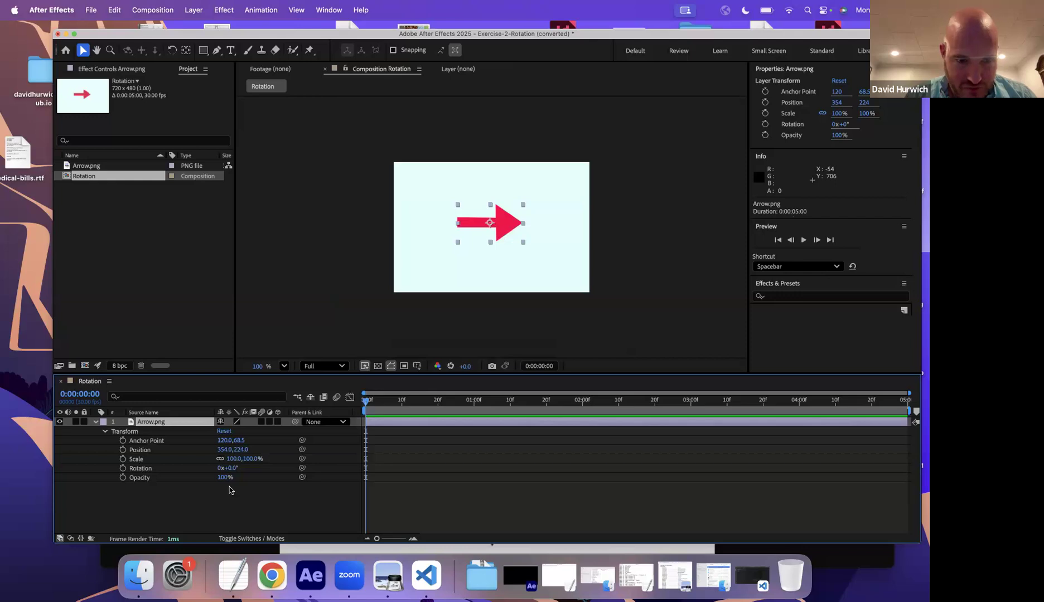
Annotate the screen beside the composition with a circle labelled 0, 90, 180, 270 and 360°, and trace a full turn inside it
{"action": "mouse_move", "coordinate": [335, 182]}
{"action": "left_mouse_down"}
{"action": "mouse_move", "coordinate": [252, 204]}
{"action": "mouse_move", "coordinate": [261, 290]}
{"action": "left_mouse_up"}
{"action": "left_click_drag", "start_coordinate": [378, 236], "coordinate": [349, 177]}
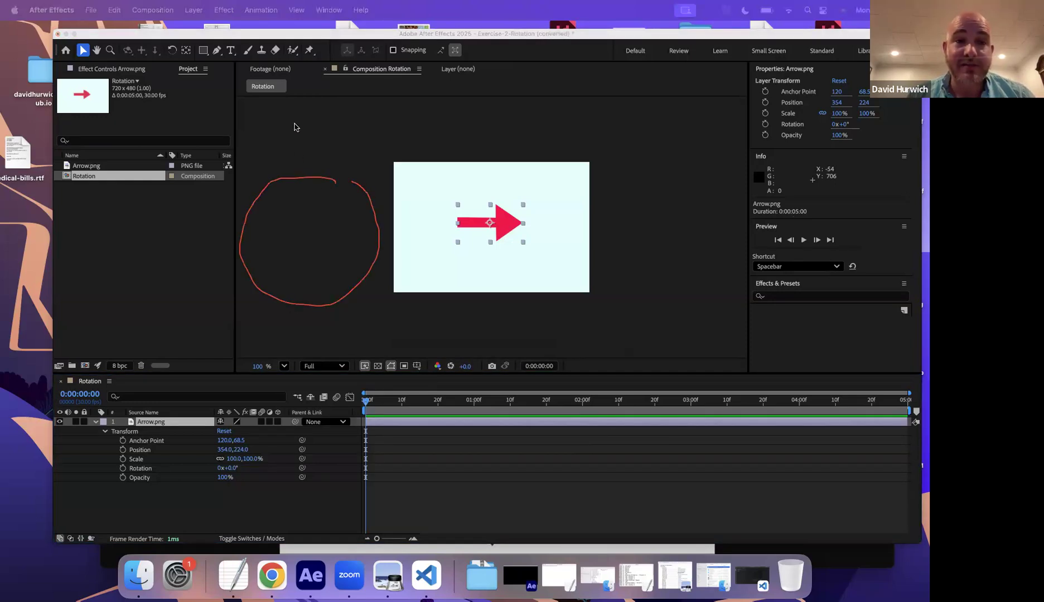
{"action": "left_click_drag", "start_coordinate": [310, 130], "coordinate": [316, 120]}
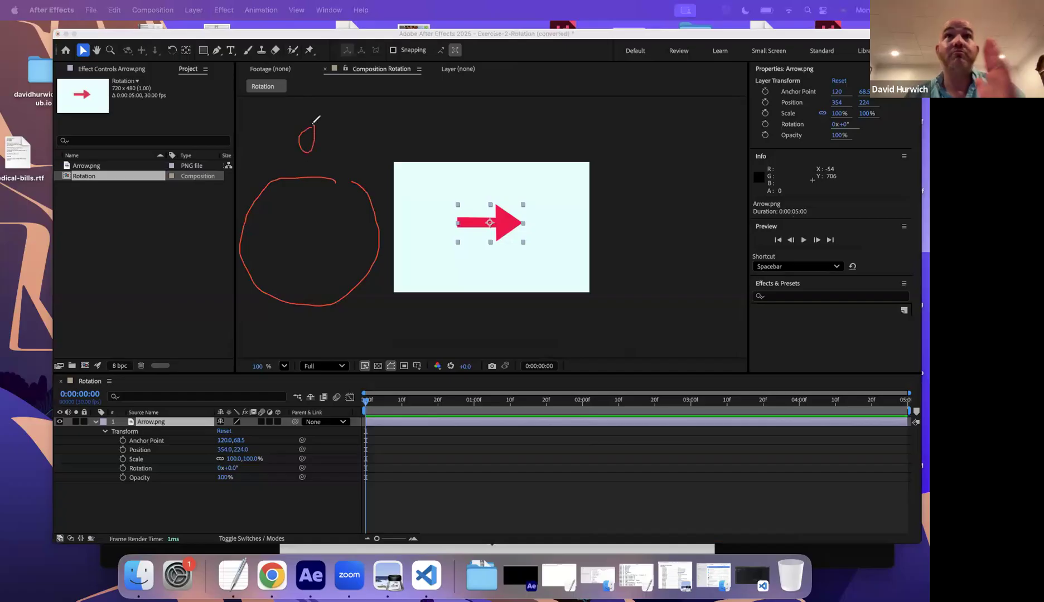
{"action": "mouse_move", "coordinate": [405, 227]}
{"action": "left_mouse_down"}
{"action": "mouse_move", "coordinate": [399, 249]}
{"action": "mouse_move", "coordinate": [410, 251]}
{"action": "mouse_move", "coordinate": [413, 221]}
{"action": "left_mouse_up"}
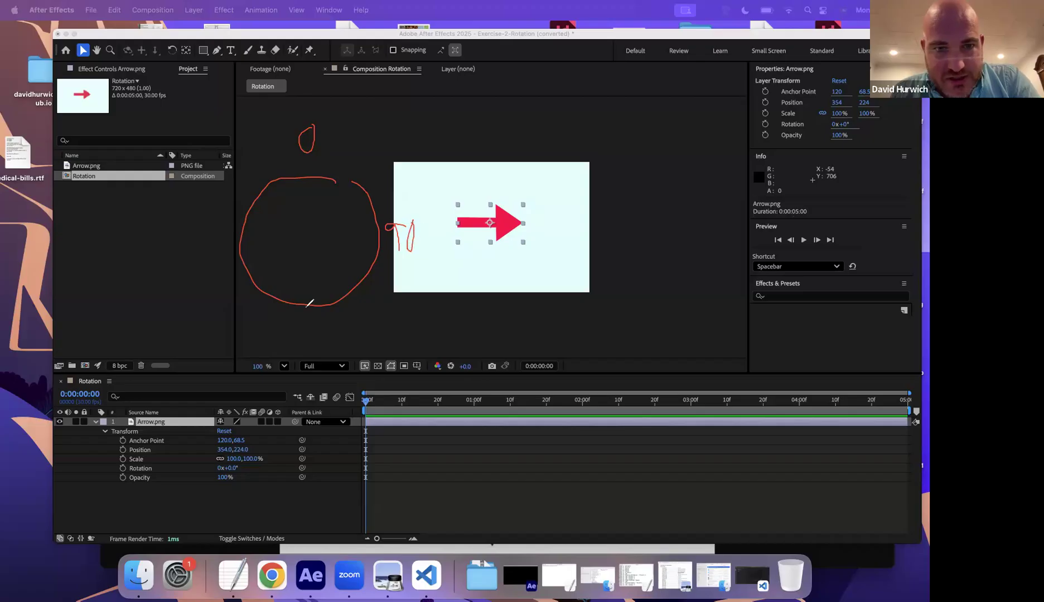
{"action": "mouse_move", "coordinate": [291, 316]}
{"action": "left_mouse_down"}
{"action": "mouse_move", "coordinate": [291, 335]}
{"action": "mouse_move", "coordinate": [303, 335]}
{"action": "left_mouse_up"}
{"action": "mouse_move", "coordinate": [301, 320]}
{"action": "left_mouse_down"}
{"action": "mouse_move", "coordinate": [312, 340]}
{"action": "mouse_move", "coordinate": [316, 319]}
{"action": "left_mouse_up"}
{"action": "mouse_move", "coordinate": [203, 241]}
{"action": "left_mouse_down"}
{"action": "mouse_move", "coordinate": [218, 259]}
{"action": "mouse_move", "coordinate": [233, 234]}
{"action": "left_mouse_up"}
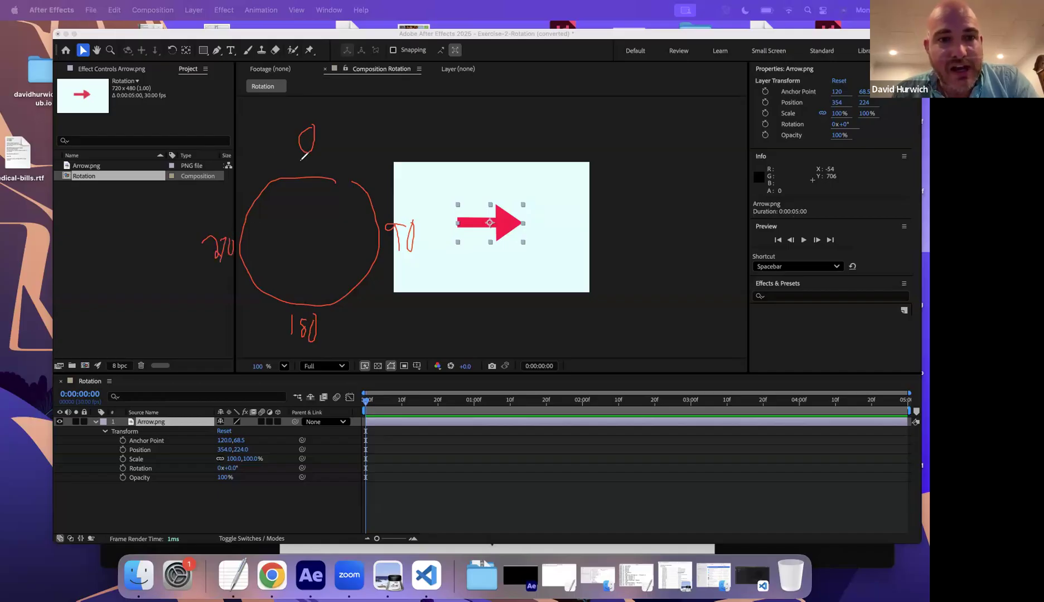
{"action": "left_click_drag", "start_coordinate": [316, 169], "coordinate": [321, 165]}
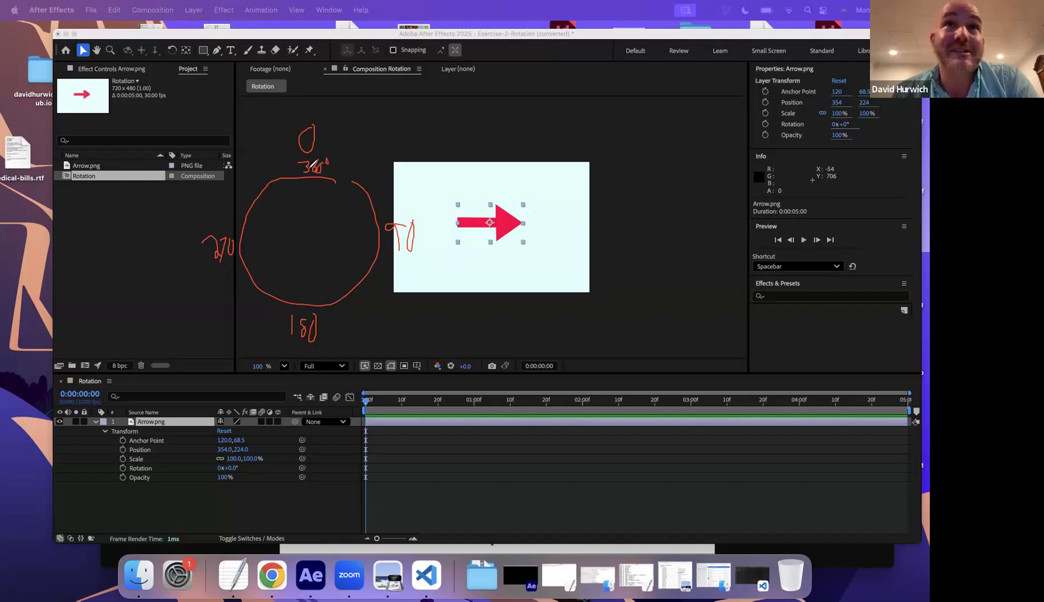
{"action": "mouse_move", "coordinate": [315, 213]}
{"action": "left_mouse_down"}
{"action": "mouse_move", "coordinate": [249, 239]}
{"action": "mouse_move", "coordinate": [290, 213]}
{"action": "left_mouse_up"}
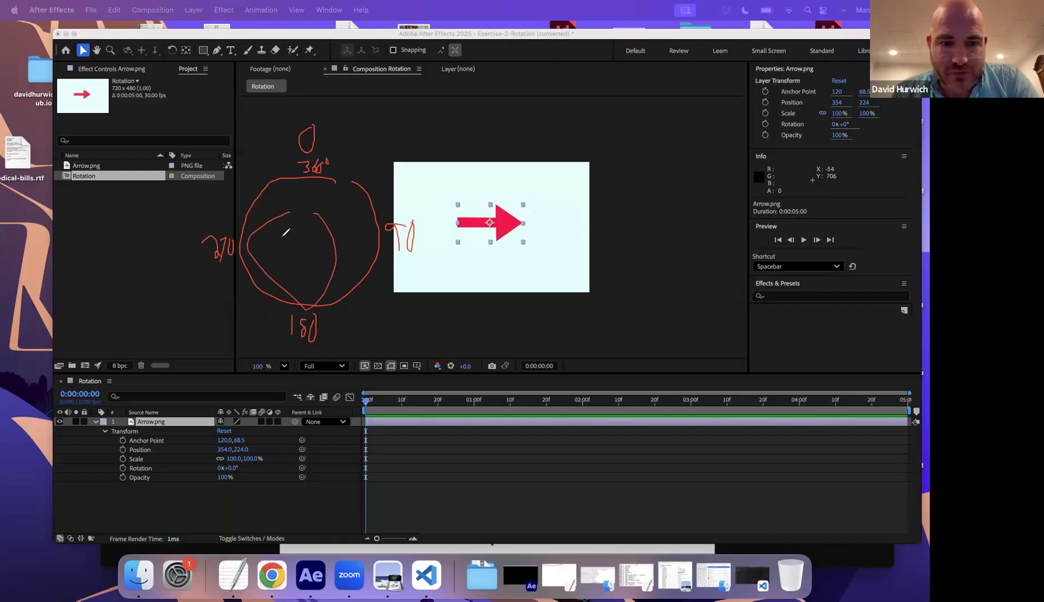
Undo all the strokes of the annotated degree circle
{"action": "key", "text": "super+z"}
{"action": "key", "text": "super+z"}
{"action": "key", "text": "super+z"}
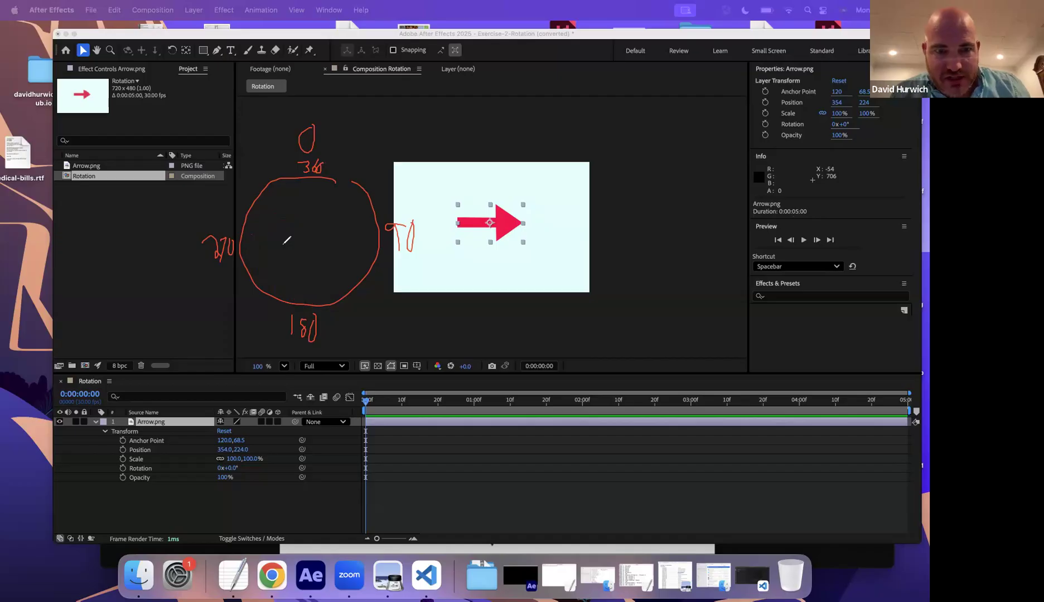
{"action": "key", "text": "super+z"}
{"action": "key", "text": "super+z"}
{"action": "key", "text": "super+z"}
{"action": "key", "text": "super+z"}
{"action": "key", "text": "super+z"}
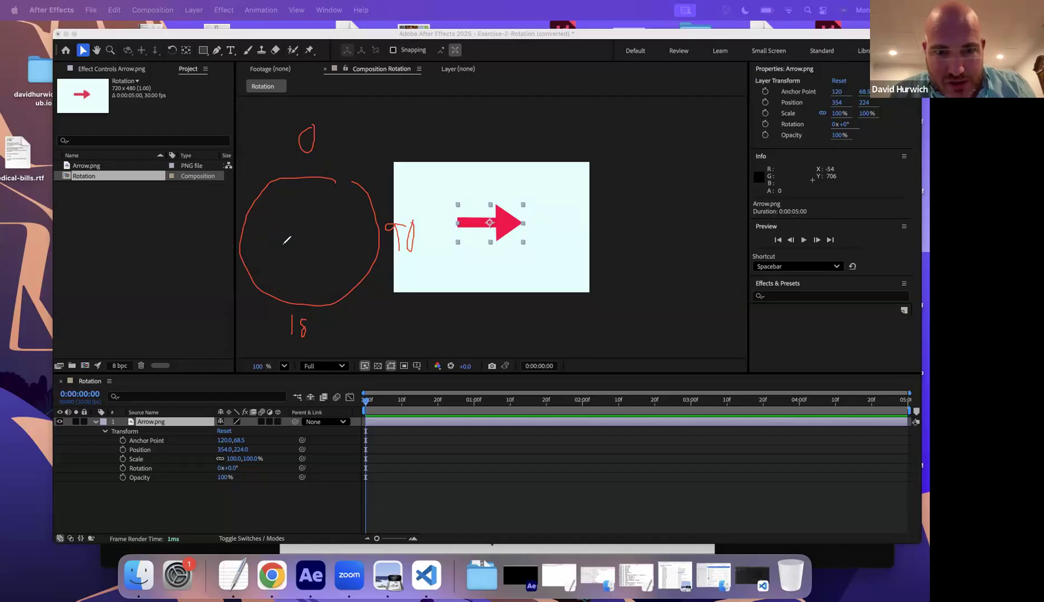
{"action": "key", "text": "super+z"}
{"action": "key", "text": "super+z"}
{"action": "key", "text": "super+z"}
{"action": "key", "text": "super+z"}
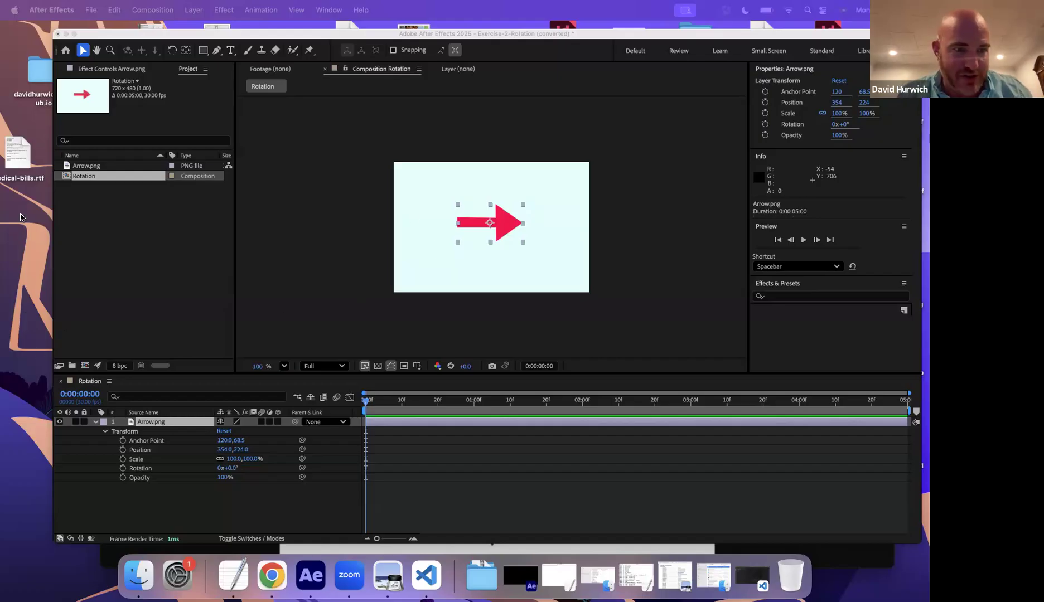
Annotate the composition with an upright arrow over the red arrow and a stroke beside it indicating the turn
{"action": "left_click_drag", "start_coordinate": [485, 263], "coordinate": [487, 199]}
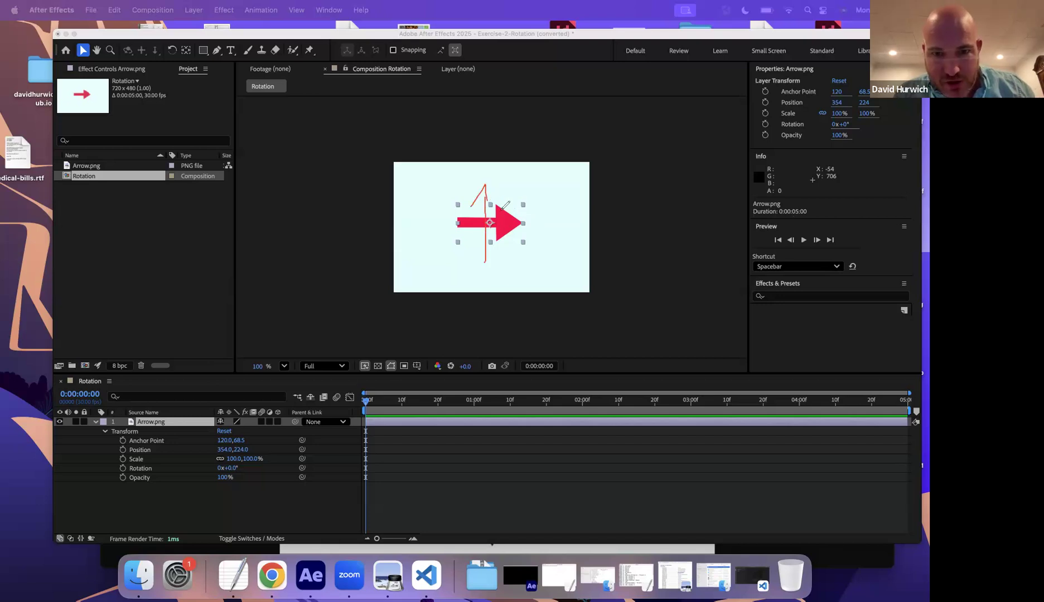
{"action": "mouse_move", "coordinate": [504, 197]}
{"action": "left_mouse_down"}
{"action": "mouse_move", "coordinate": [538, 236]}
{"action": "mouse_move", "coordinate": [536, 265]}
{"action": "left_mouse_up"}
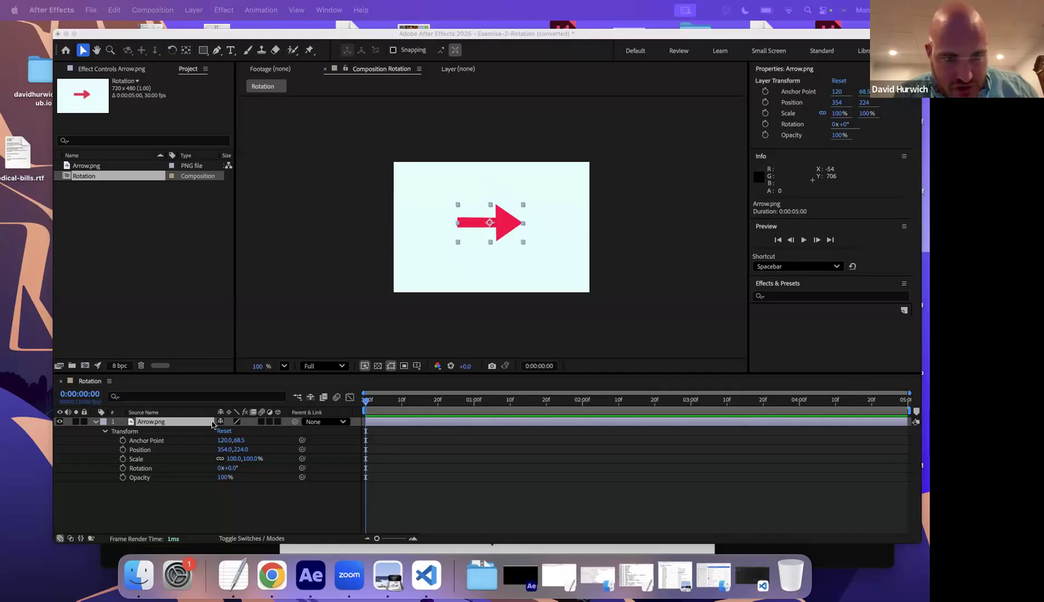
Show only the Rotation property of the Arrow.png layer in the timeline
{"action": "left_click", "coordinate": [154, 425]}
{"action": "key", "text": "r"}
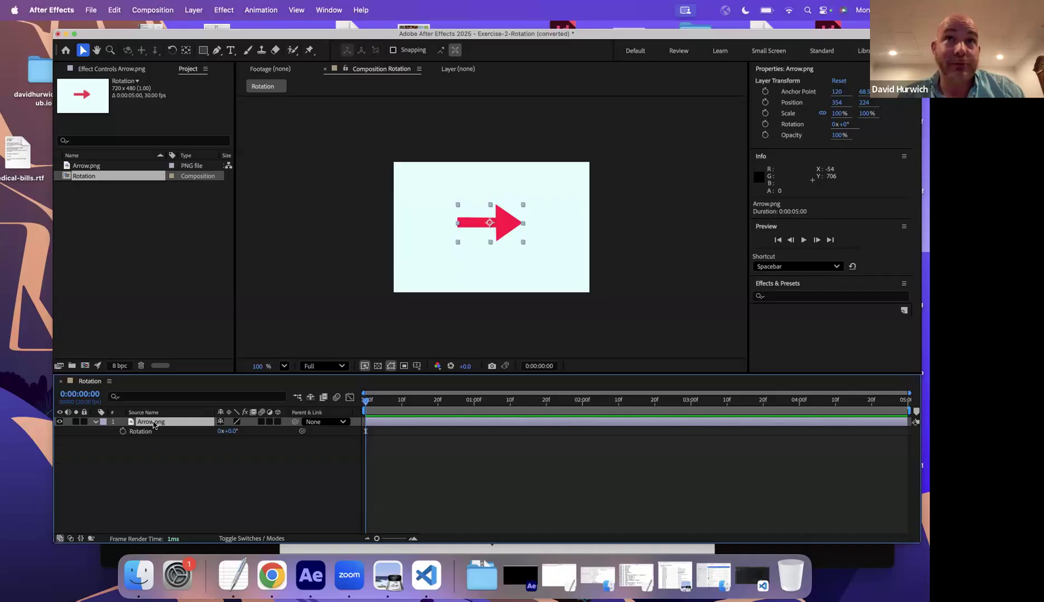
Switch to the TextEdit notes and start a new line "Action: arrow rotates" below the End Pose line
{"action": "left_click", "coordinate": [234, 575]}
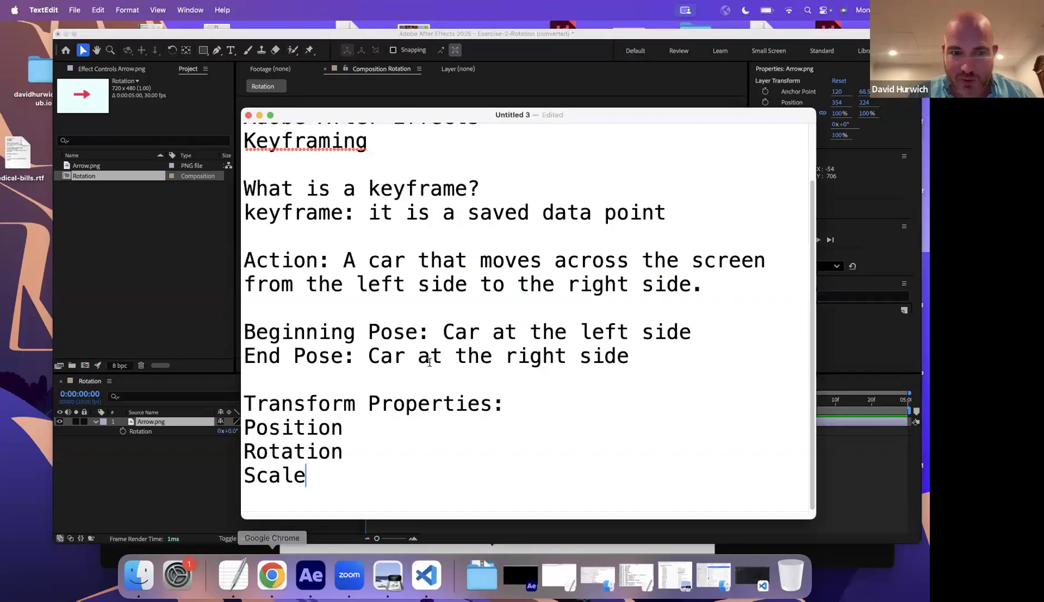
{"action": "left_click_drag", "start_coordinate": [330, 261], "coordinate": [230, 263]}
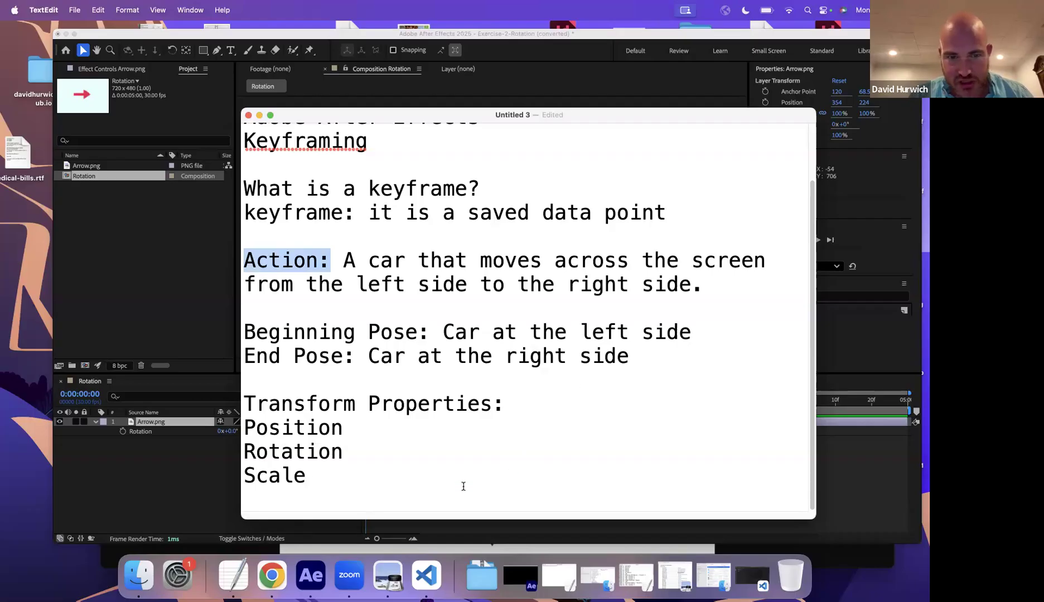
{"action": "left_click", "coordinate": [642, 355]}
{"action": "key", "text": "Return"}
{"action": "key", "text": "Return"}
{"action": "type", "text": "A"}
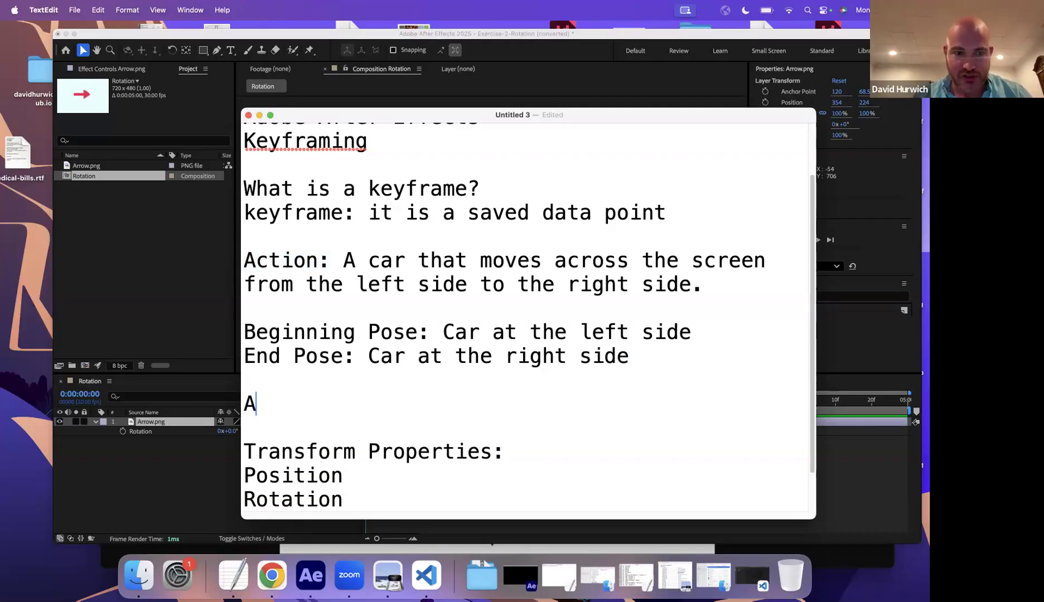
{"action": "type", "text": "ction: arrow rotataes"}
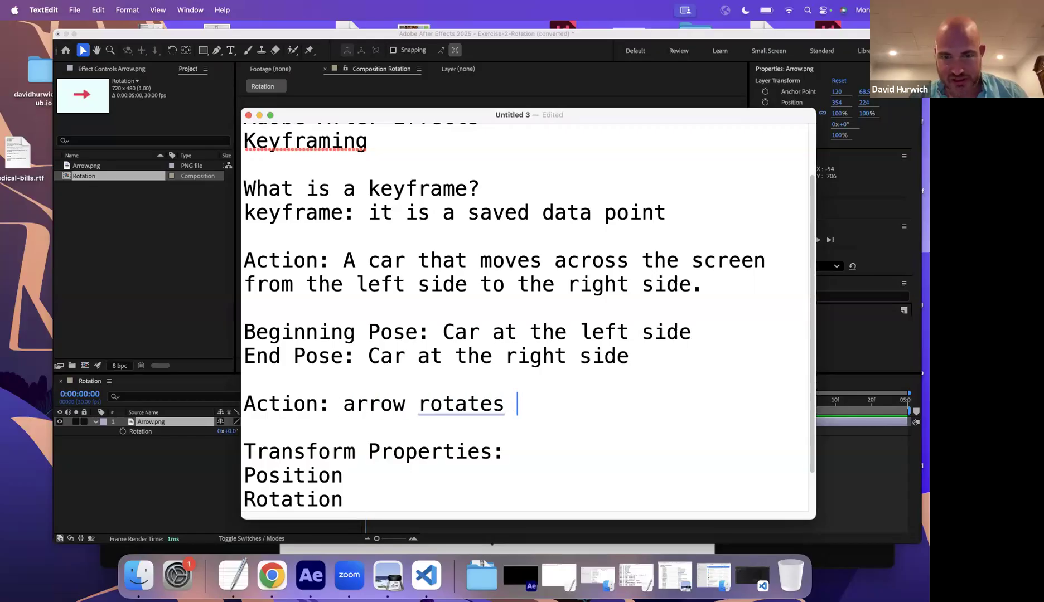
{"action": "type", "text": " 1/4 r"}
{"action": "key", "text": "BackSpace"}
{"action": "type", "text": "turn"}
{"action": "key", "text": "BackSpace"}
{"action": "key", "text": "BackSpace"}
{"action": "key", "text": "BackSpace"}
{"action": "key", "text": "BackSpace"}
{"action": "key", "text": "BackSpace"}
{"action": "key", "text": "BackSpace"}
{"action": "key", "text": "BackSpace"}
{"action": "key", "text": "BackSpace"}
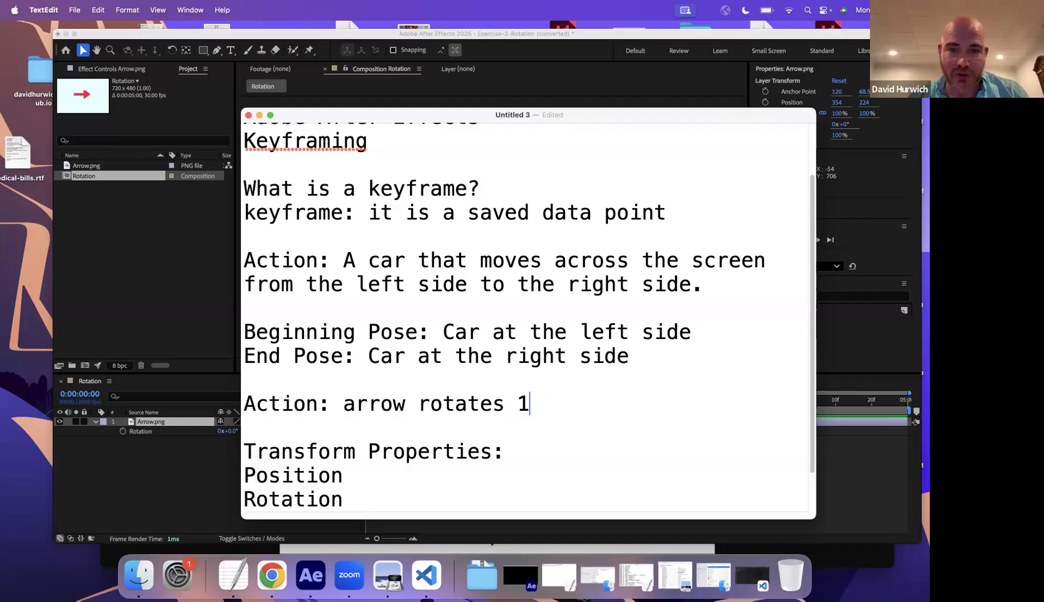
Complete the arrow's action line with "from 0° to 90°"
{"action": "type", "text": "from 0"}
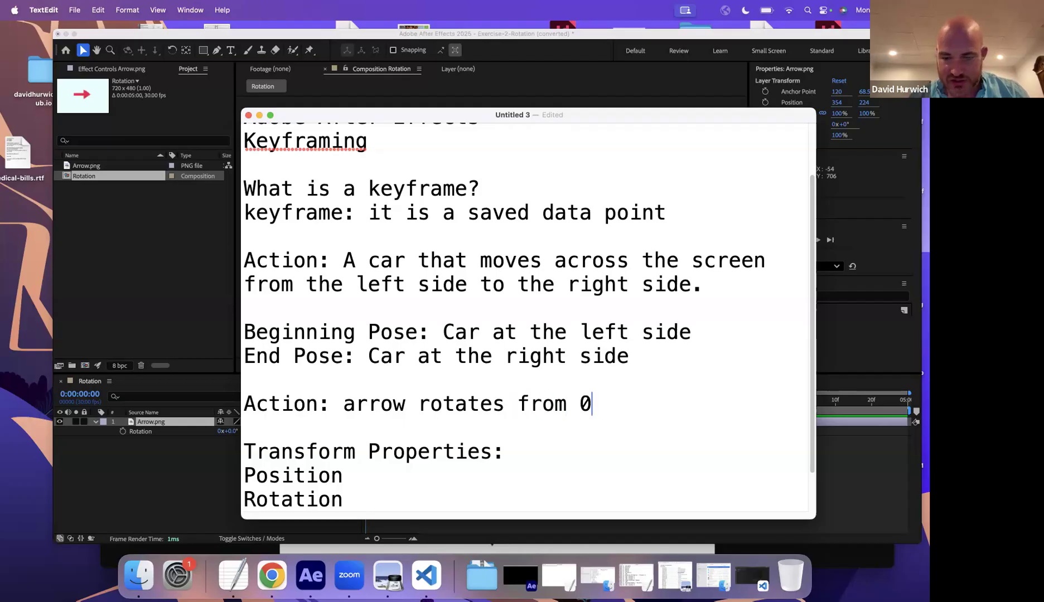
{"action": "type", "text": "° to 90¬"}
{"action": "key", "text": "BackSpace"}
{"action": "type", "text": "°"}
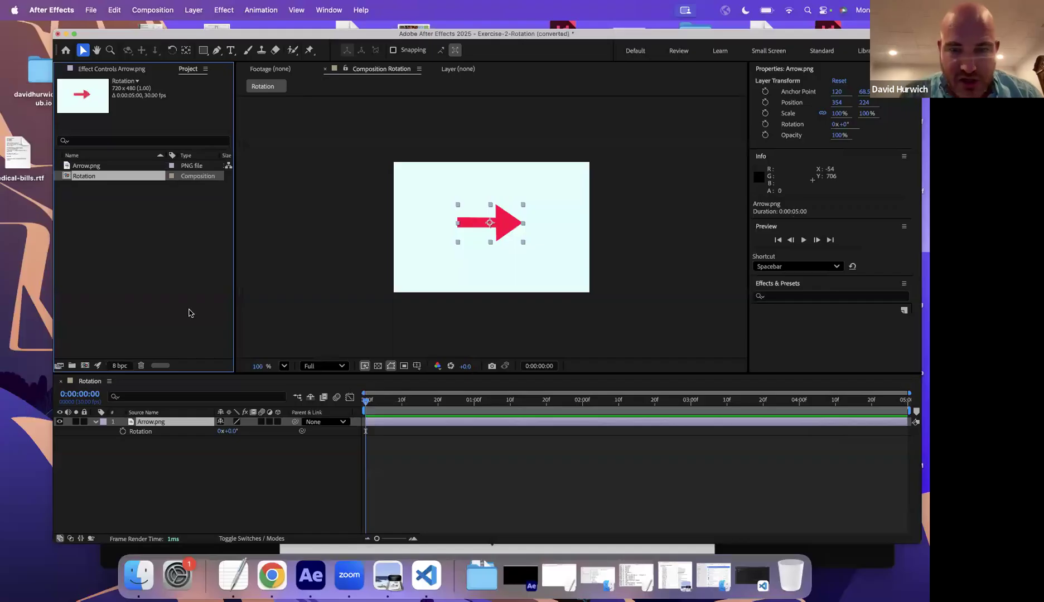
Return to the TextEdit notes and add the line "Beginning Pose: Arrow at 0°" below the arrow's action
{"action": "left_click", "coordinate": [234, 578]}
{"action": "key", "text": "Return"}
{"action": "type", "text": "B"}
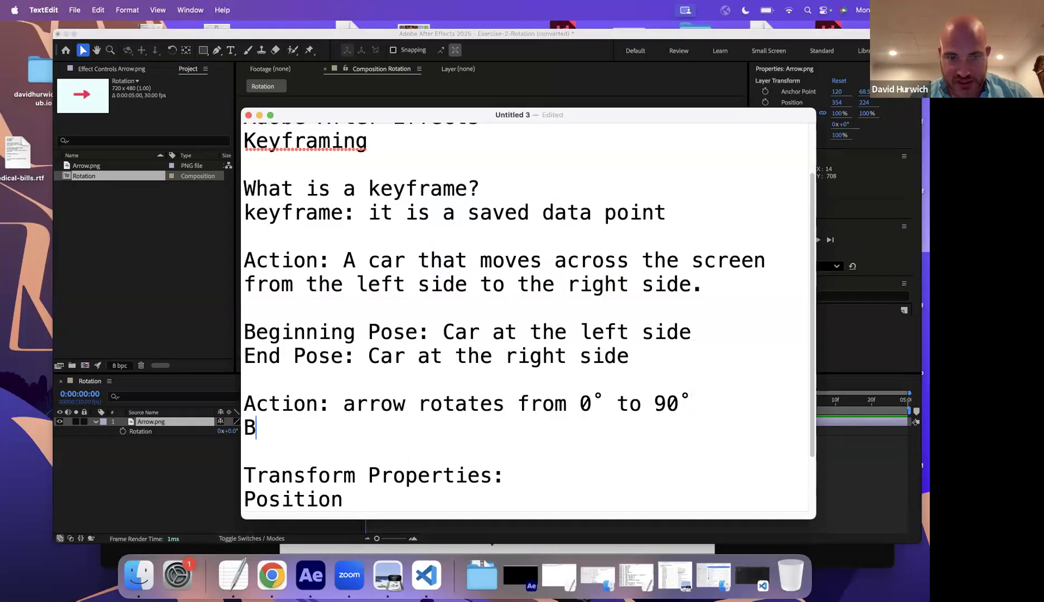
{"action": "type", "text": "eginning Pose"}
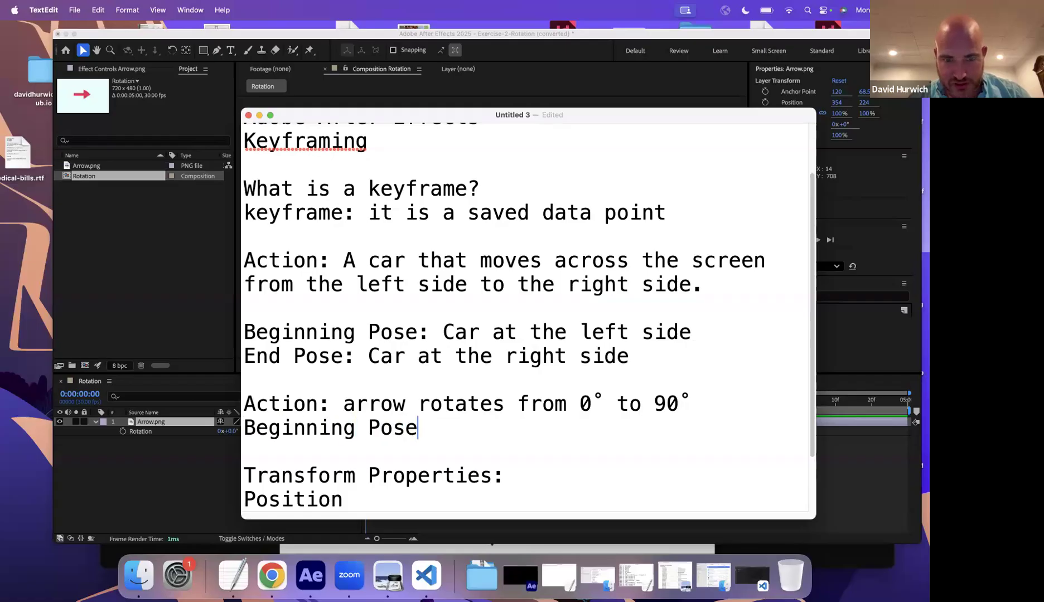
{"action": "type", "text": ": Arrow at"}
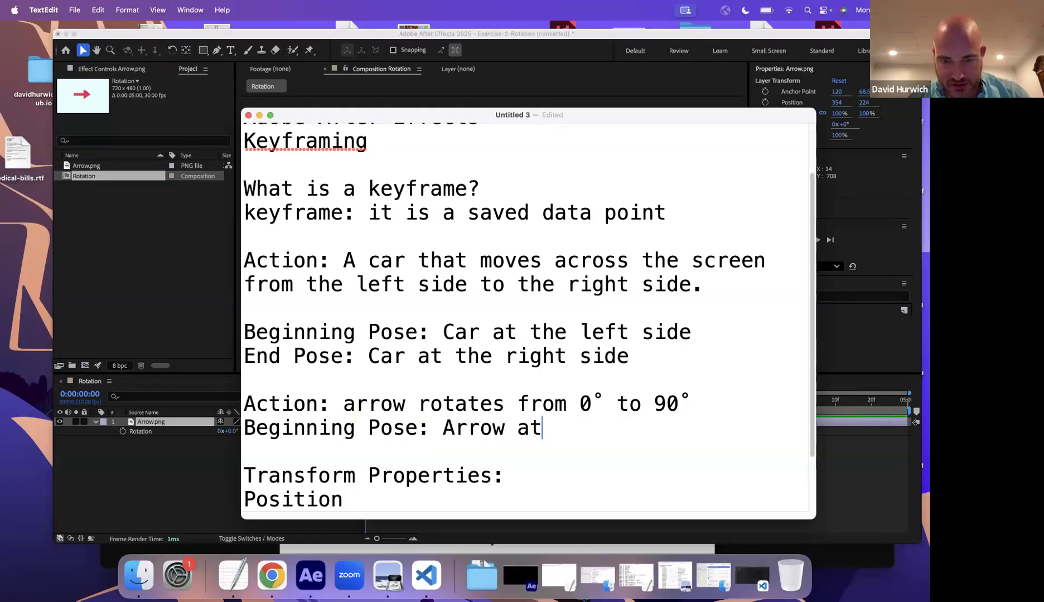
{"action": "type", "text": " 0k"}
{"action": "key", "text": "BackSpace"}
{"action": "type", "text": "°"}
{"action": "key", "text": "Return"}
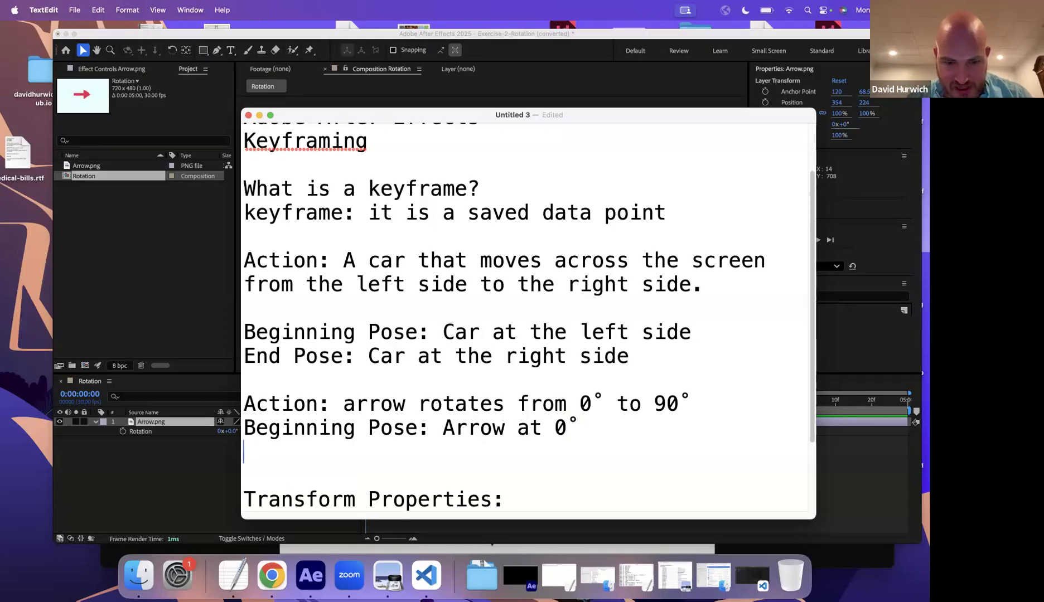
Add the line "End Pose: Arrow at 90°" below the arrow's beginning pose
{"action": "type", "text": "End Pose: Arrow at 90K"}
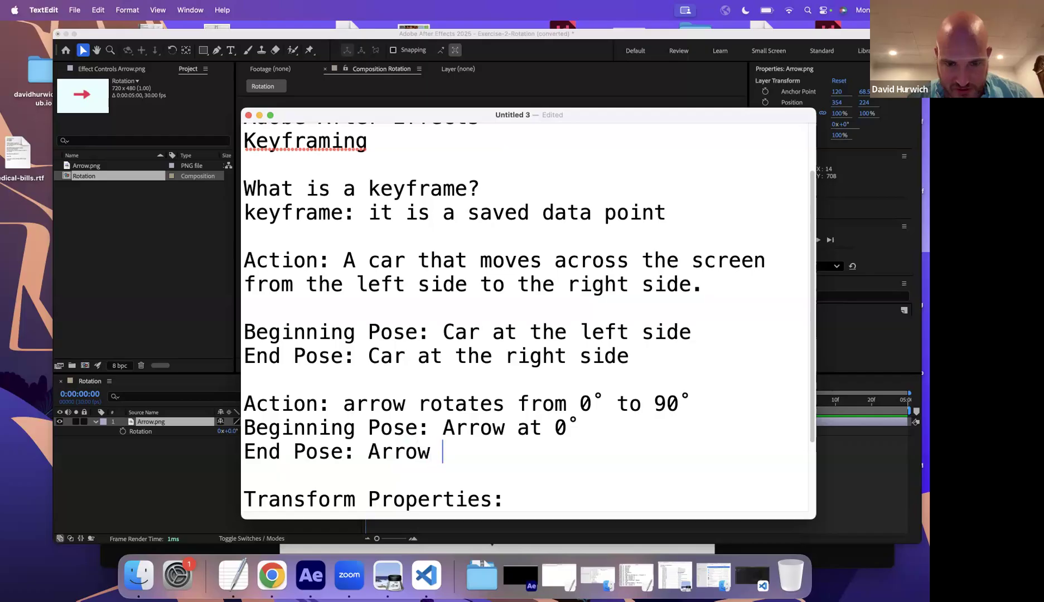
{"action": "key", "text": "BackSpace"}
{"action": "type", "text": "°"}
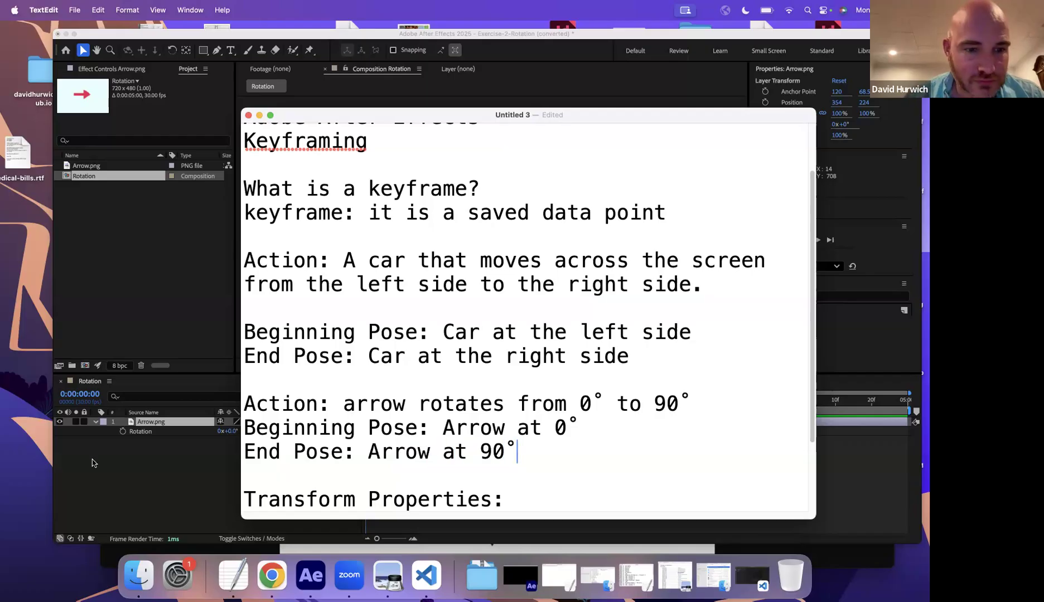
Switch to After Effects and keyframe the Arrow.png layer's Rotation at 0° at time 0:00:00:00
{"action": "left_click", "coordinate": [108, 465]}
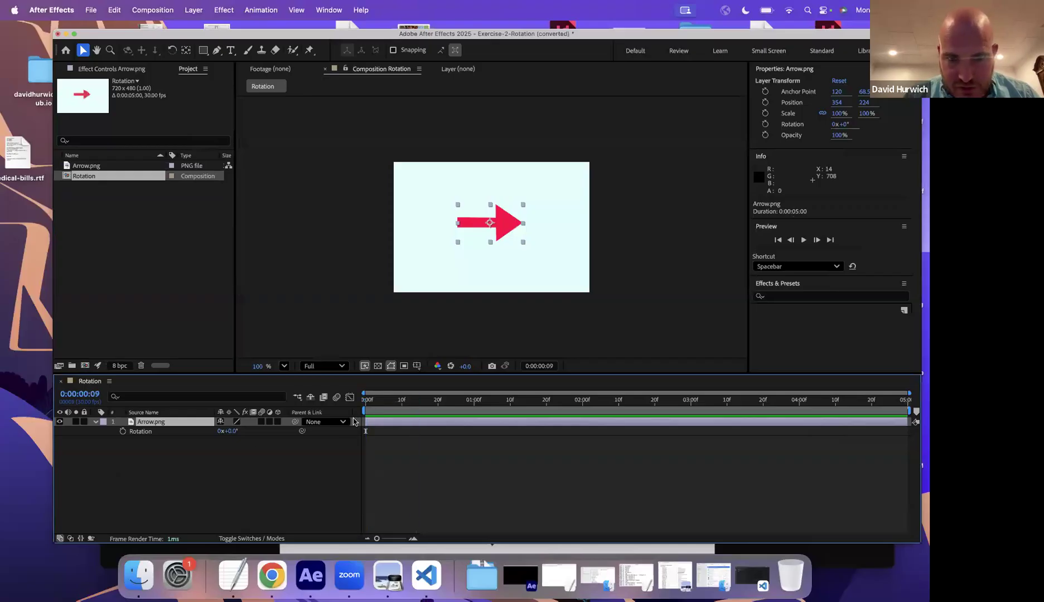
{"action": "left_click_drag", "start_coordinate": [540, 401], "coordinate": [344, 420]}
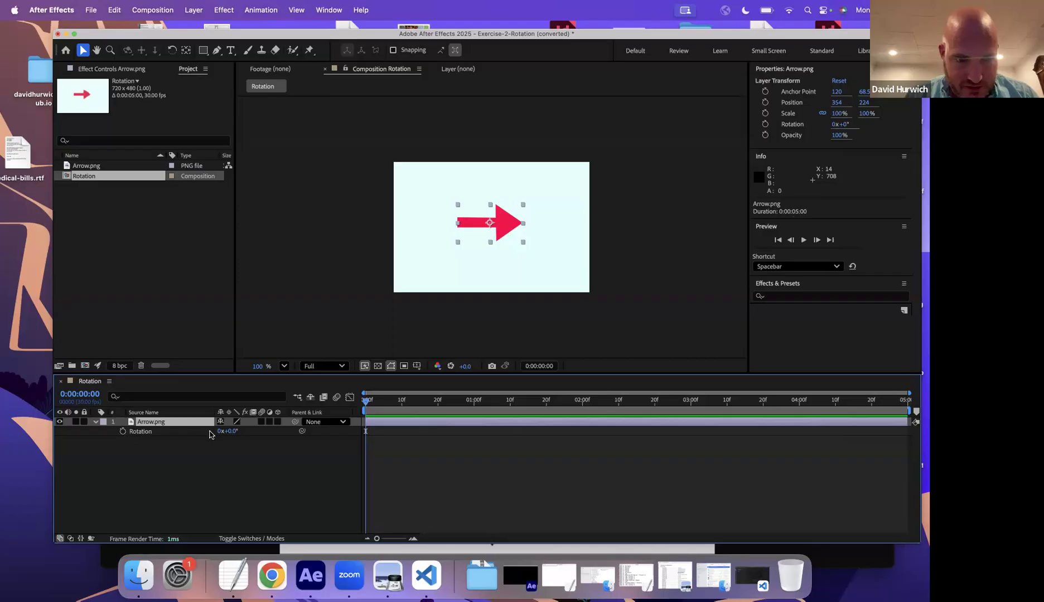
{"action": "mouse_move", "coordinate": [228, 432]}
{"action": "left_mouse_down"}
{"action": "mouse_move", "coordinate": [275, 435]}
{"action": "mouse_move", "coordinate": [235, 446]}
{"action": "mouse_move", "coordinate": [262, 455]}
{"action": "mouse_move", "coordinate": [214, 474]}
{"action": "mouse_move", "coordinate": [250, 458]}
{"action": "mouse_move", "coordinate": [235, 435]}
{"action": "left_mouse_up"}
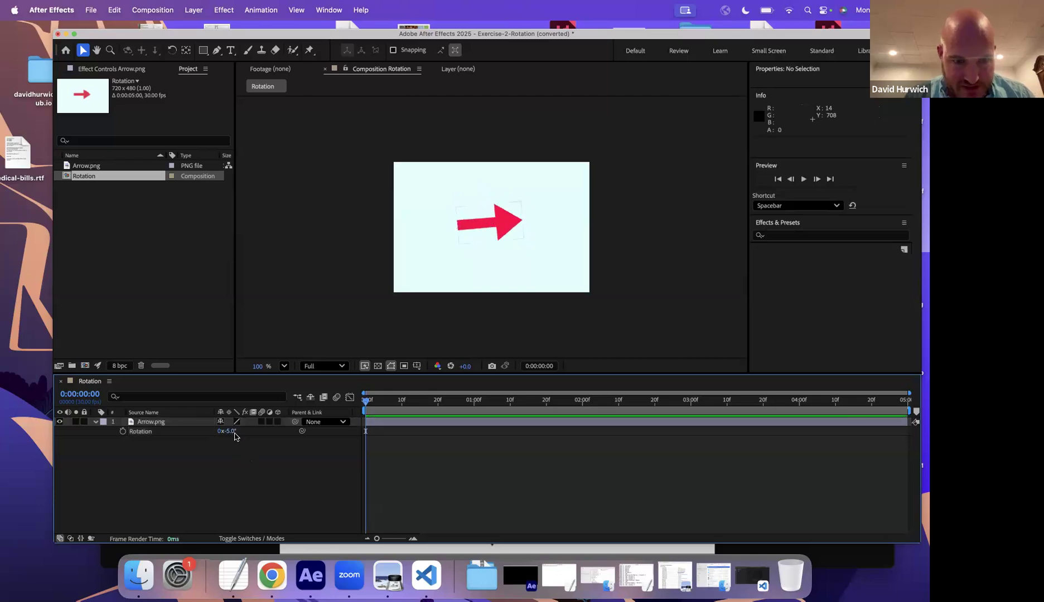
{"action": "left_click", "coordinate": [232, 431]}
{"action": "type", "text": "0"}
{"action": "key", "text": "Return"}
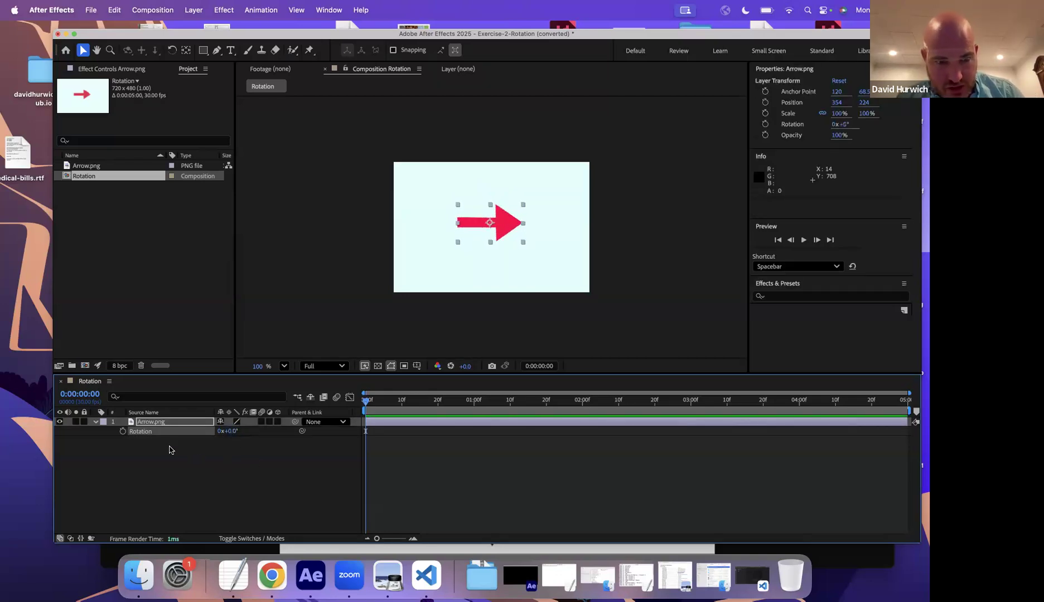
{"action": "left_click", "coordinate": [122, 432]}
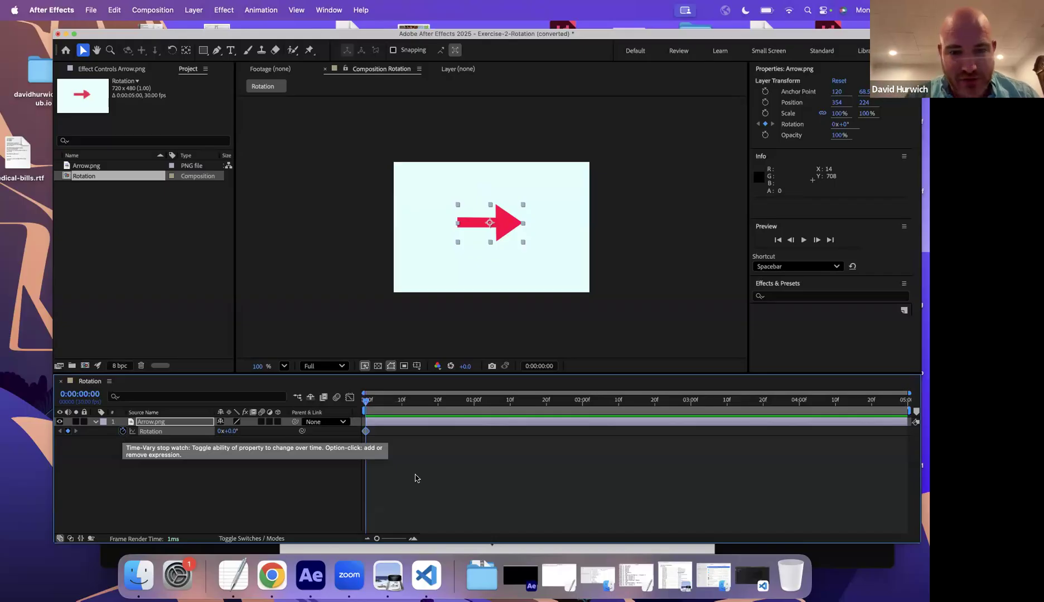
Keyframe the Arrow.png layer's Rotation at 90° at 0:00:02:00 and compare its pose with the one at 0:00:00:00
{"action": "left_click", "coordinate": [393, 456]}
{"action": "left_click", "coordinate": [399, 409]}
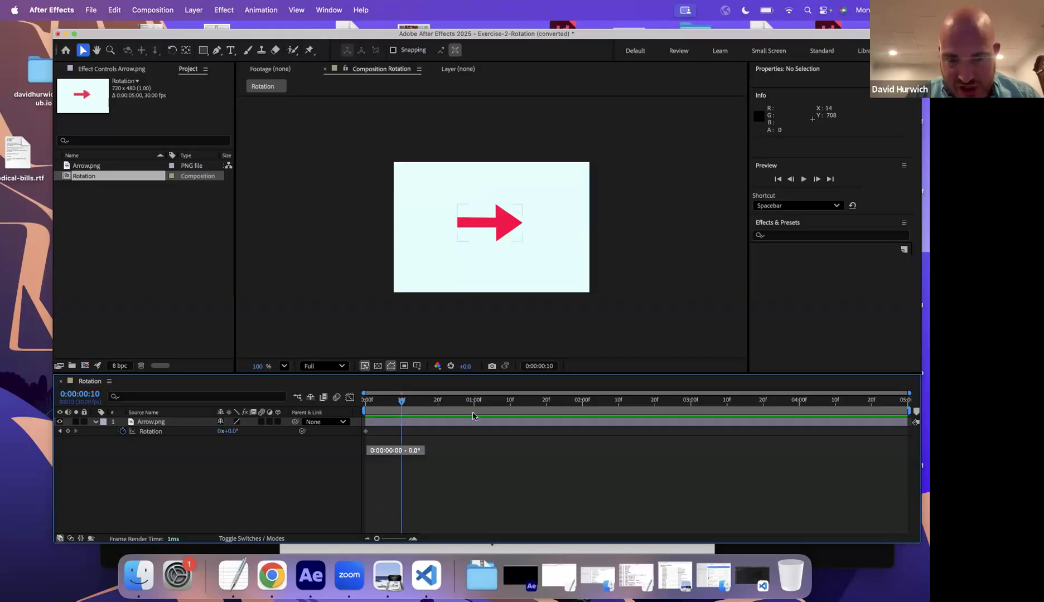
{"action": "left_click", "coordinate": [583, 402]}
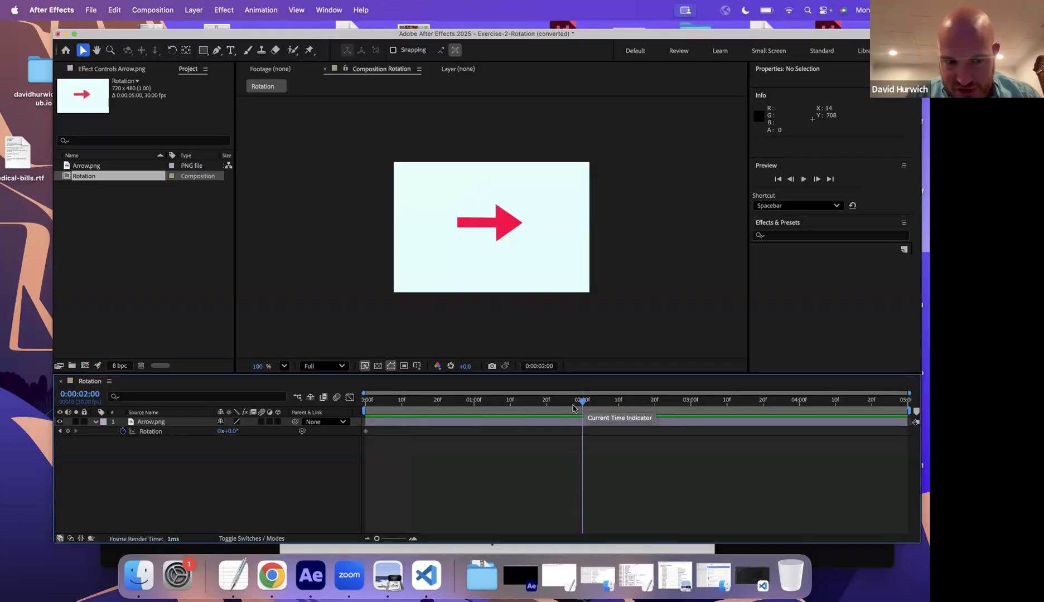
{"action": "left_click", "coordinate": [234, 431]}
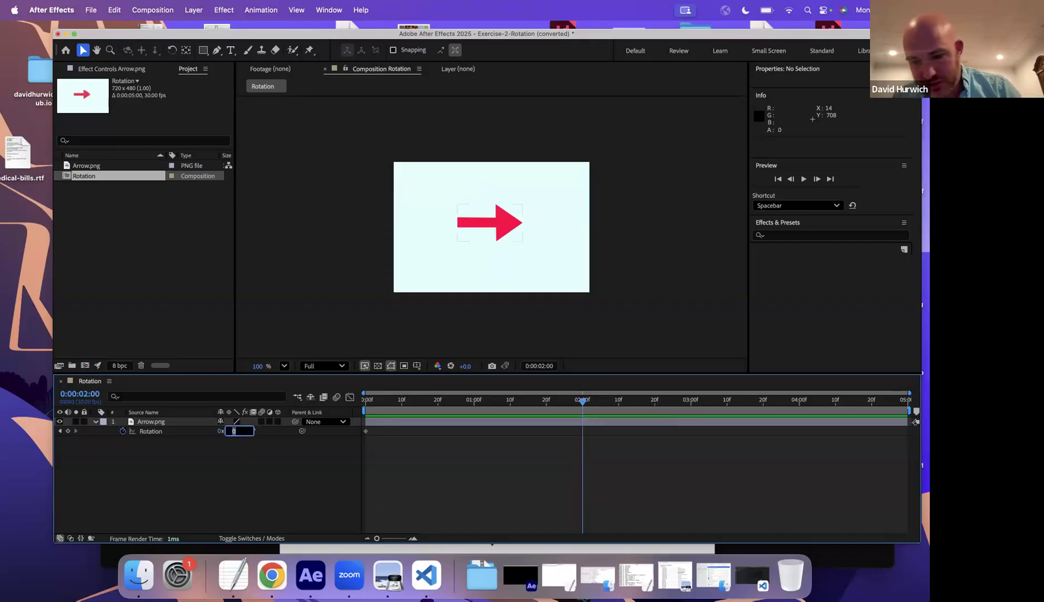
{"action": "key", "text": "Return"}
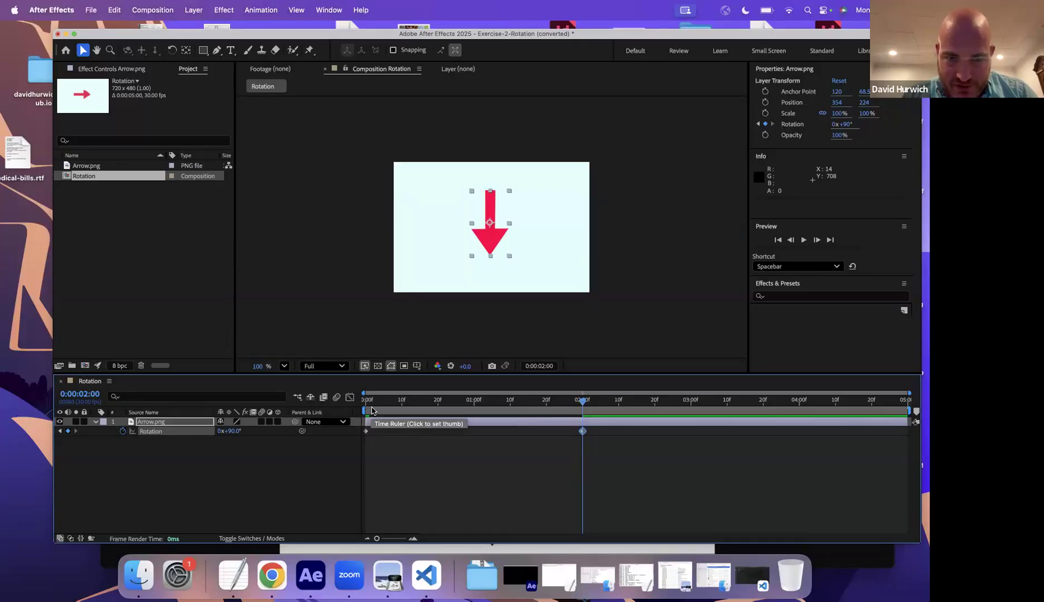
{"action": "key", "text": "Home"}
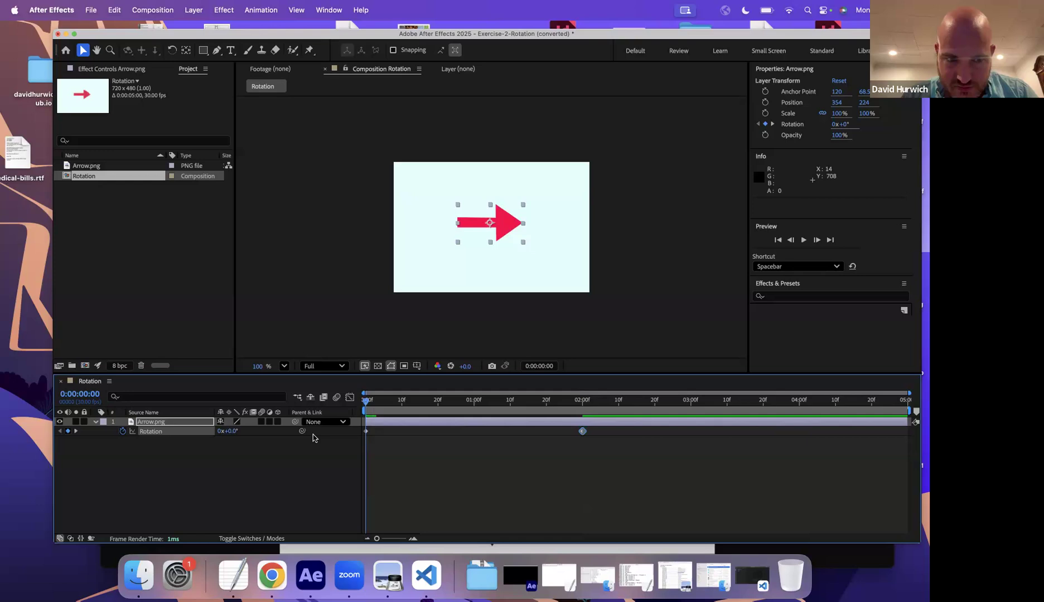
{"action": "left_click", "coordinate": [581, 404]}
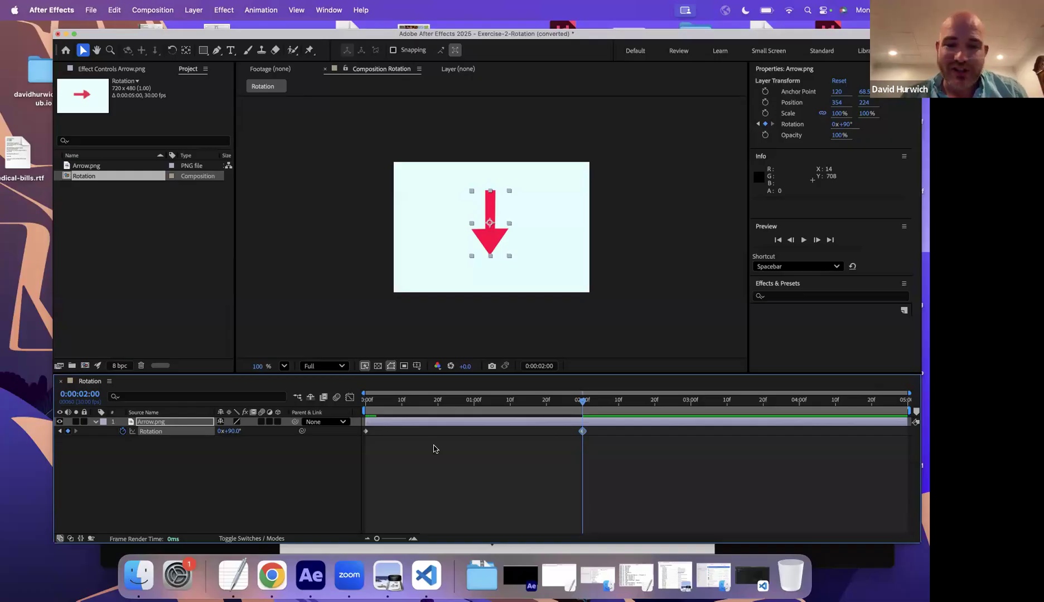
Calculate 90/2 in Spotlight Search and dismiss the search window
{"action": "key", "text": "super+space"}
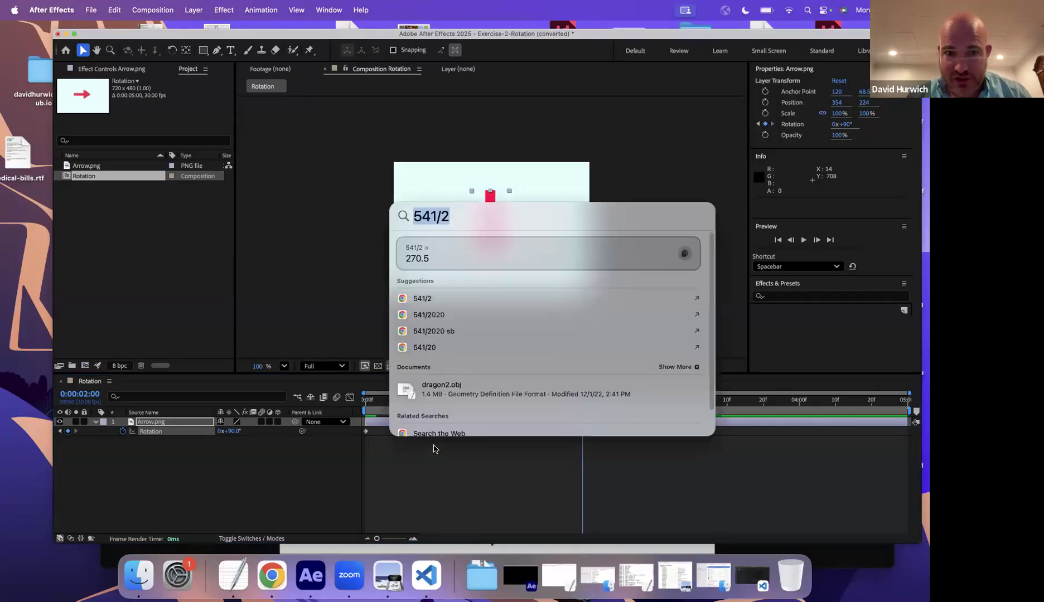
{"action": "key", "text": "BackSpace"}
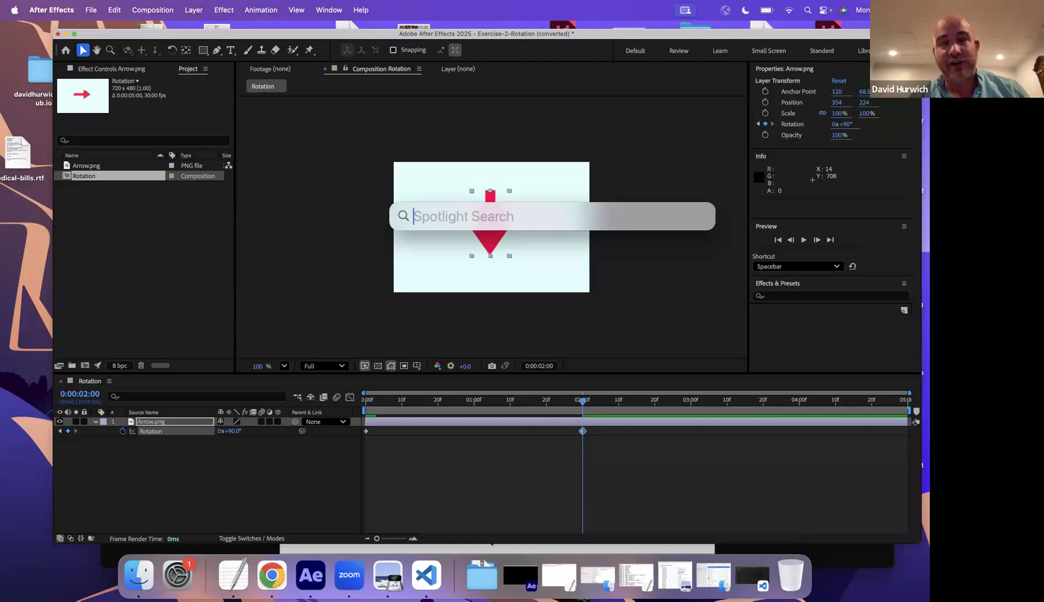
{"action": "type", "text": "90"}
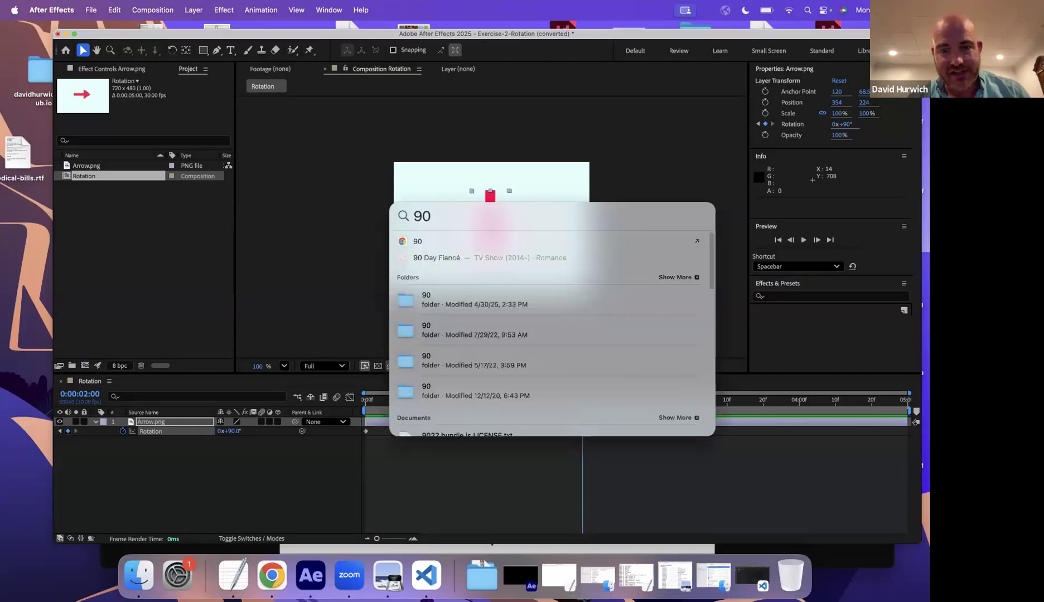
{"action": "type", "text": "/"}
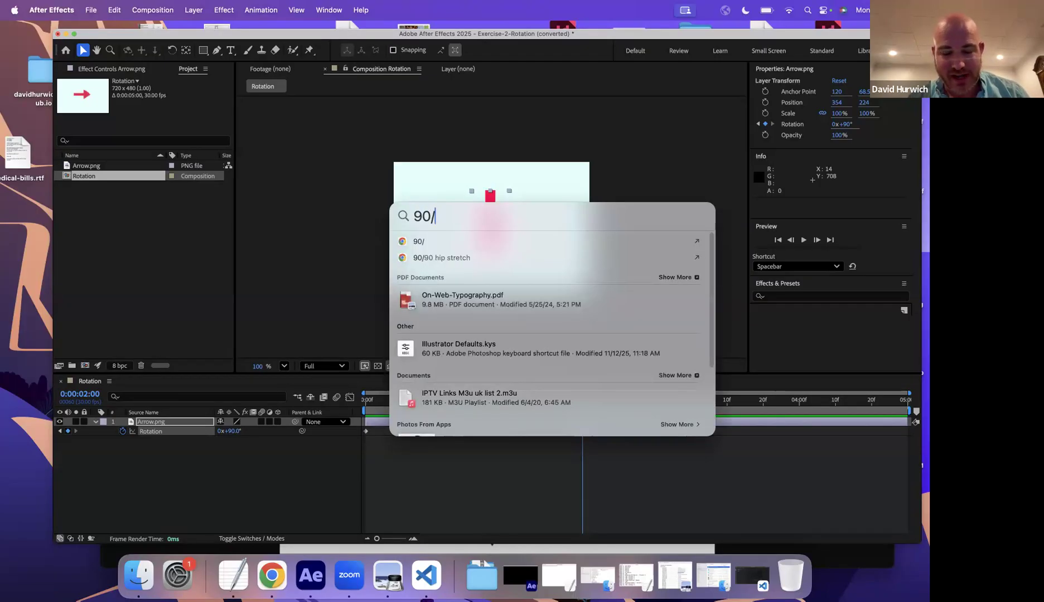
{"action": "type", "text": "2"}
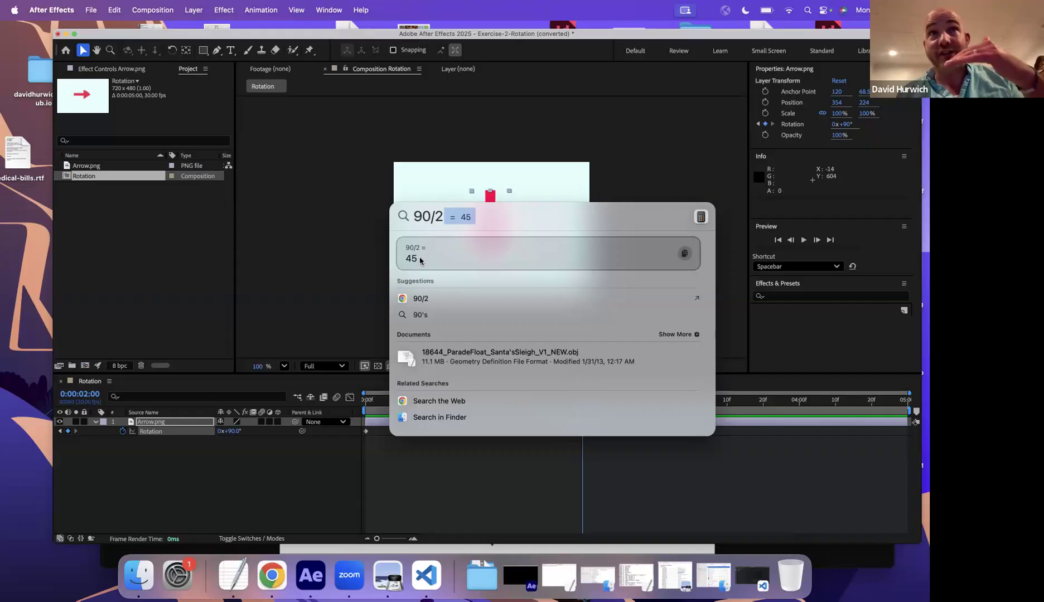
{"action": "left_click", "coordinate": [383, 502]}
Preview the arrow's rotation from 0:00:00:00 and return the current time to 0:00:02:00
{"action": "left_click_drag", "start_coordinate": [381, 400], "coordinate": [365, 403]}
{"action": "key", "text": "space"}
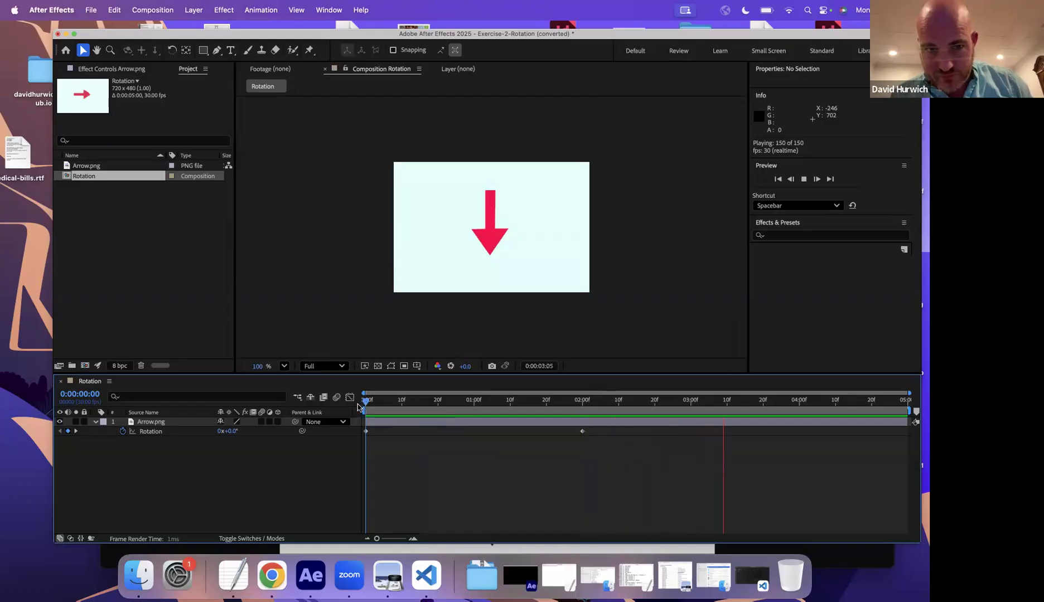
{"action": "left_click_drag", "start_coordinate": [392, 401], "coordinate": [581, 399]}
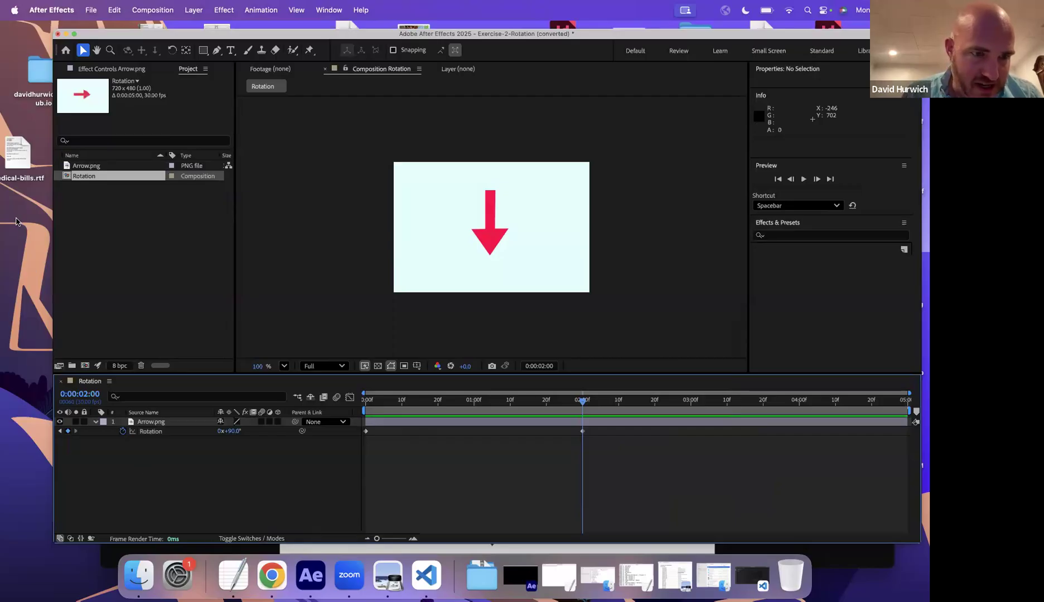
Annotate the screen beside the composition with a circle labelled 360° and clear the drawing
{"action": "mouse_move", "coordinate": [273, 212]}
{"action": "left_mouse_down"}
{"action": "mouse_move", "coordinate": [296, 204]}
{"action": "mouse_move", "coordinate": [332, 239]}
{"action": "left_mouse_up"}
{"action": "mouse_move", "coordinate": [307, 287]}
{"action": "left_mouse_down"}
{"action": "mouse_move", "coordinate": [271, 252]}
{"action": "mouse_move", "coordinate": [277, 229]}
{"action": "left_mouse_up"}
{"action": "mouse_move", "coordinate": [280, 165]}
{"action": "left_mouse_down"}
{"action": "mouse_move", "coordinate": [284, 189]}
{"action": "mouse_move", "coordinate": [312, 191]}
{"action": "mouse_move", "coordinate": [322, 157]}
{"action": "left_mouse_up"}
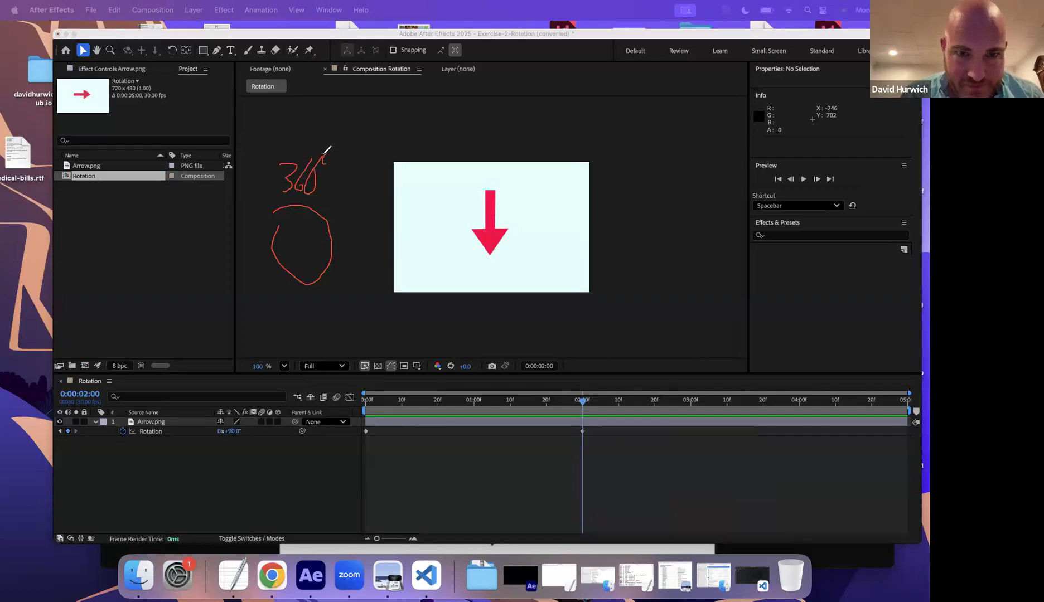
{"action": "key", "text": "Escape"}
{"action": "left_click", "coordinate": [222, 456]}
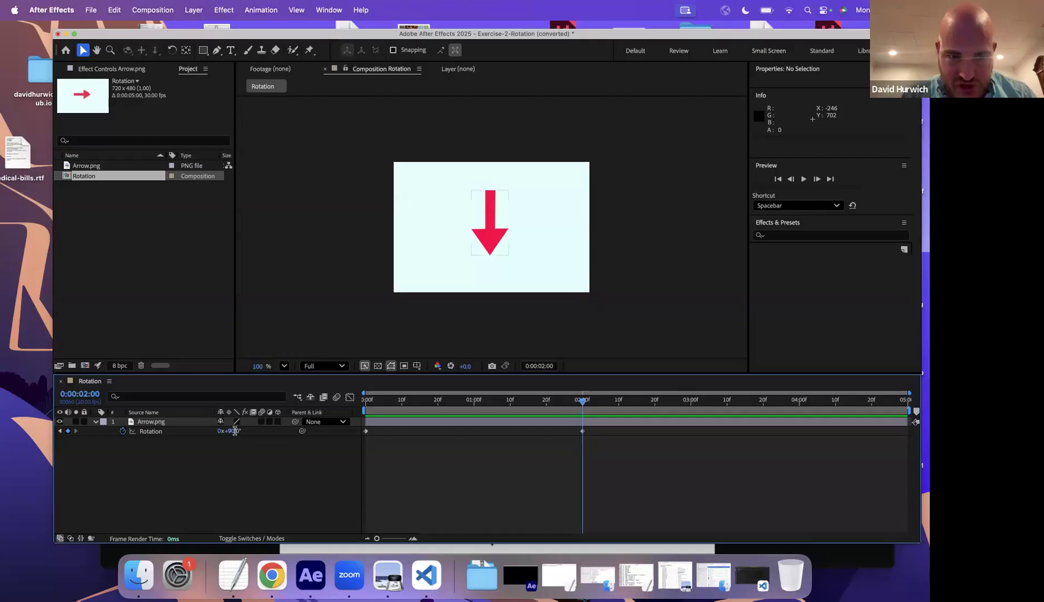
Change the arrow's Rotation keyframe at 0:00:02:00 to two full revolutions, 2x+0.0°
{"action": "left_click", "coordinate": [234, 431]}
{"action": "type", "text": "0"}
{"action": "key", "text": "Return"}
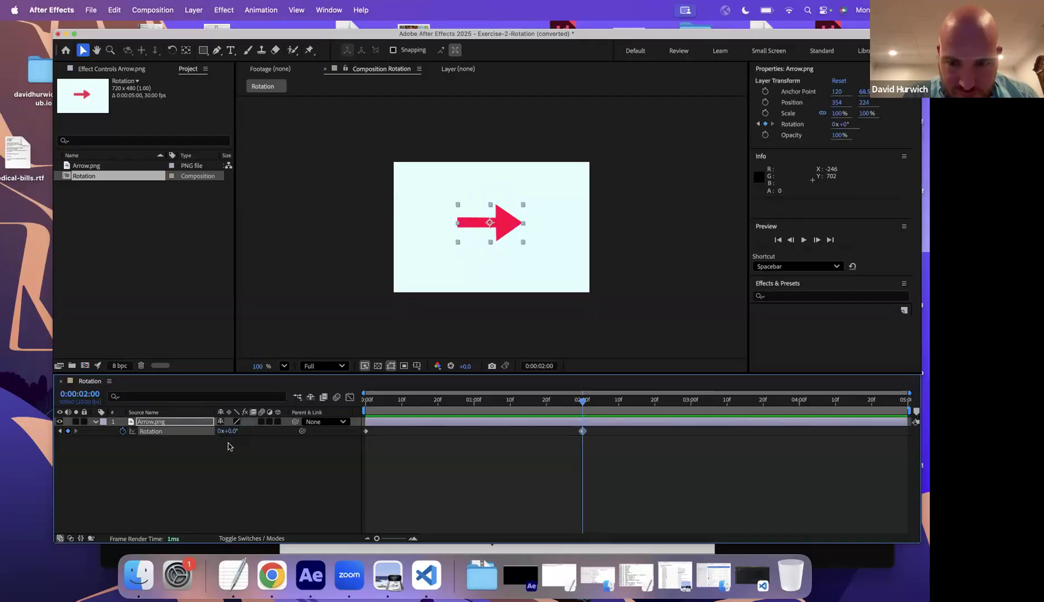
{"action": "left_click", "coordinate": [220, 431]}
{"action": "type", "text": "2"}
{"action": "left_click", "coordinate": [220, 453]}
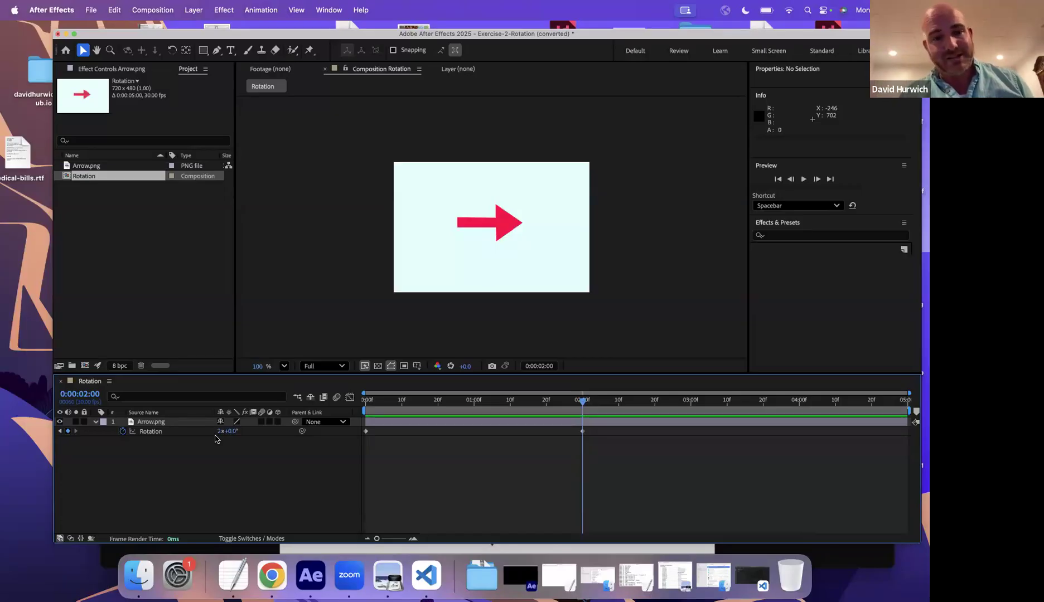
Play the two-revolution arrow animation twice from 0:00:00:00 and stop the preview
{"action": "key", "text": "space"}
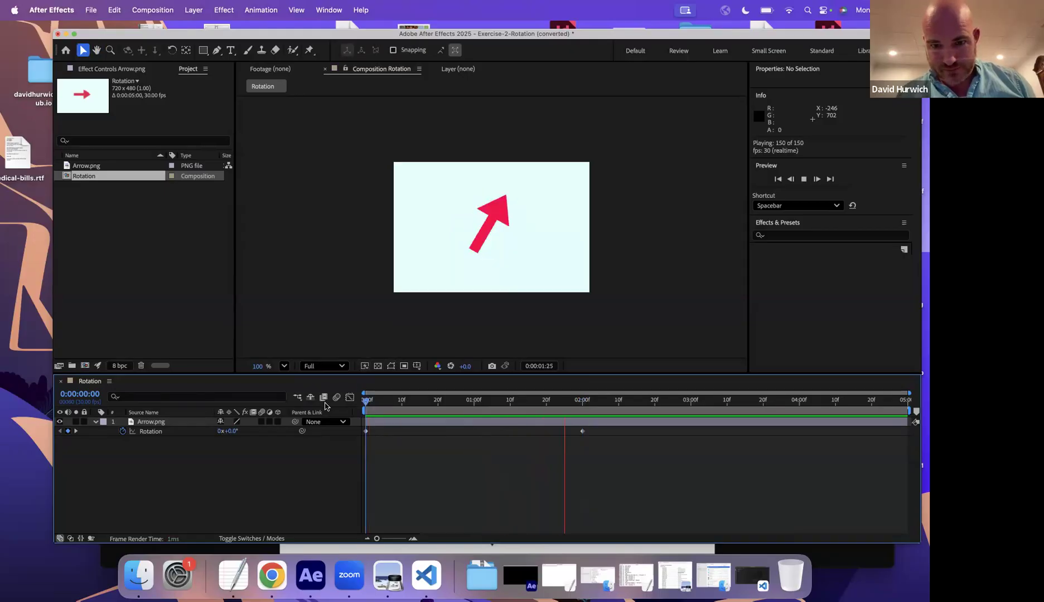
{"action": "key", "text": "space"}
{"action": "mouse_move", "coordinate": [363, 408]}
{"action": "left_mouse_down"}
{"action": "mouse_move", "coordinate": [372, 404]}
{"action": "mouse_move", "coordinate": [359, 407]}
{"action": "left_mouse_up"}
{"action": "key", "text": "space"}
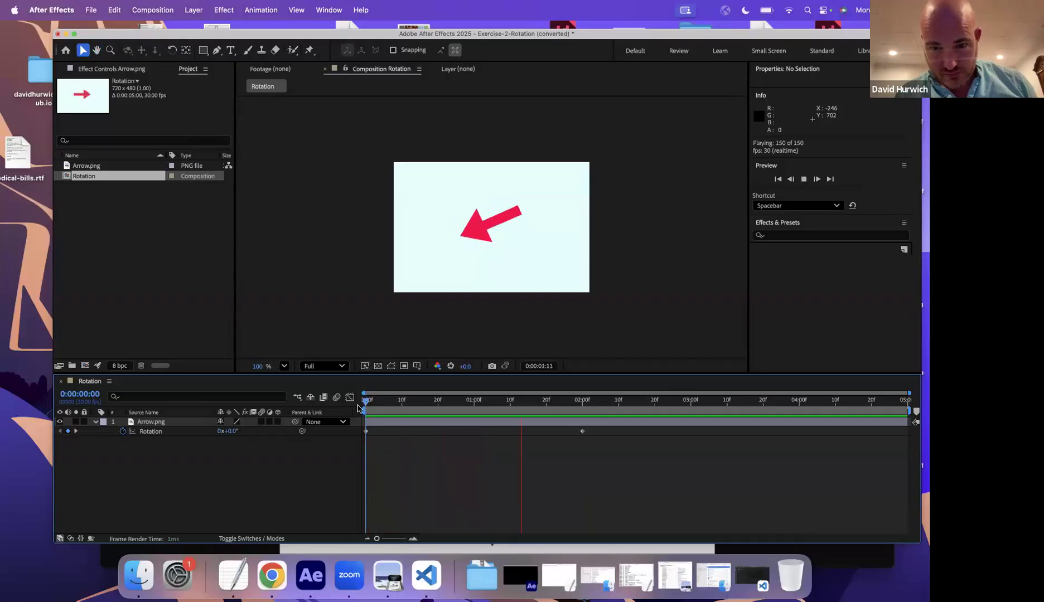
{"action": "key", "text": "space"}
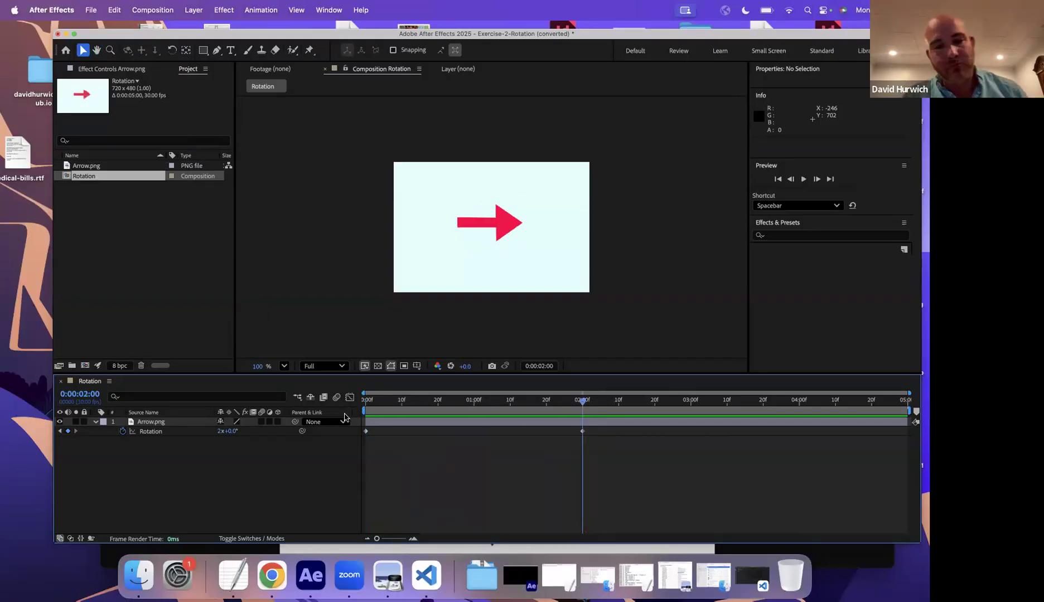
Save the project as Exercise-2-Rotation (converted).aep in the Drill Exercises folder
{"action": "key", "text": "super+s"}
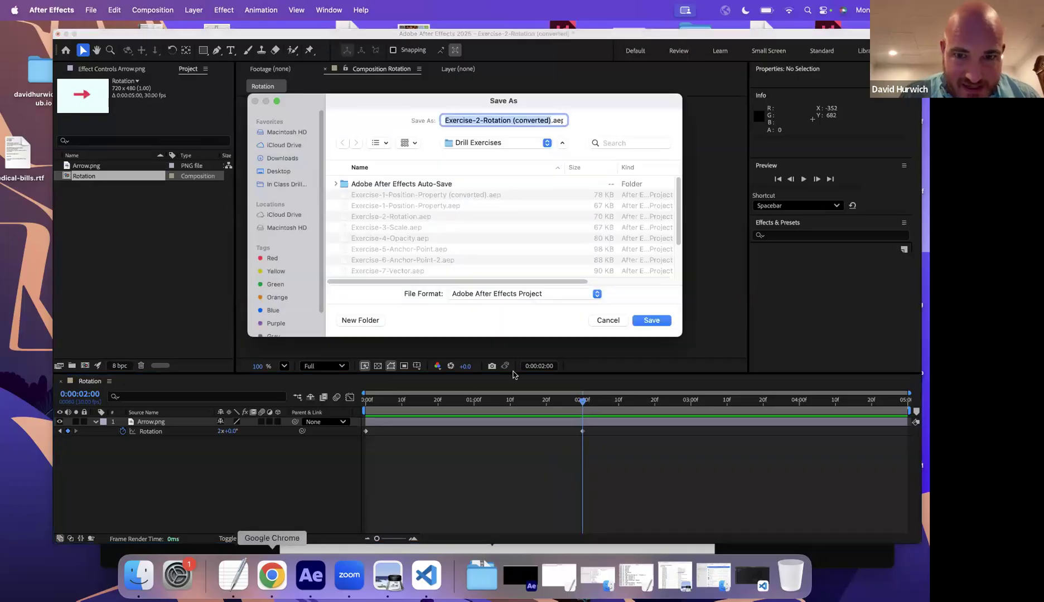
{"action": "left_click", "coordinate": [651, 320]}
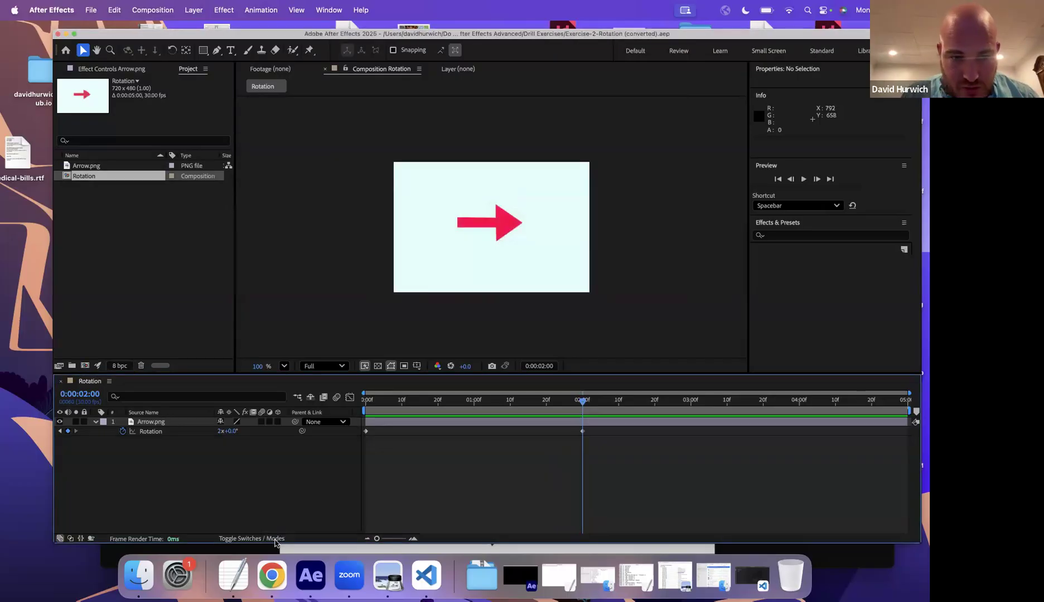
Switch to the TextEdit notes and highlight Position and Rotation in turn in the Transform Properties list
{"action": "left_click", "coordinate": [233, 575]}
{"action": "scroll", "coordinate": [334, 384], "scroll_direction": "up", "scroll_amount": 2}
{"action": "scroll", "coordinate": [334, 387], "scroll_direction": "down", "scroll_amount": 5}
{"action": "double_click", "coordinate": [244, 428]}
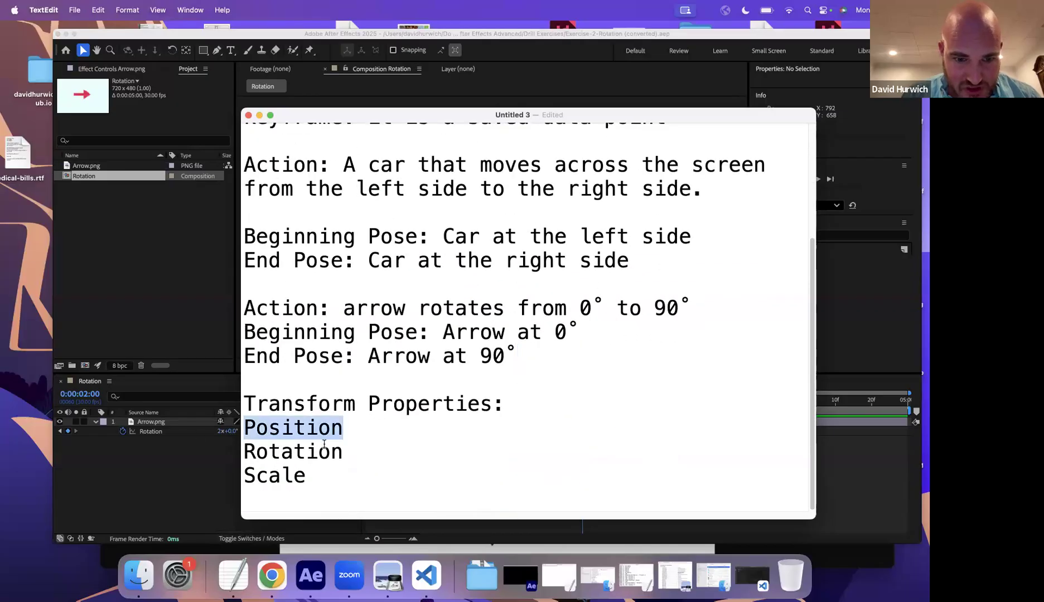
{"action": "double_click", "coordinate": [247, 455]}
Switch to After Effects and open Exercise-3-Scale.aep from the Drill Exercises folder, accepting its version conversion
{"action": "left_click", "coordinate": [170, 365]}
{"action": "left_click", "coordinate": [300, 293]}
{"action": "key", "text": "super+o"}
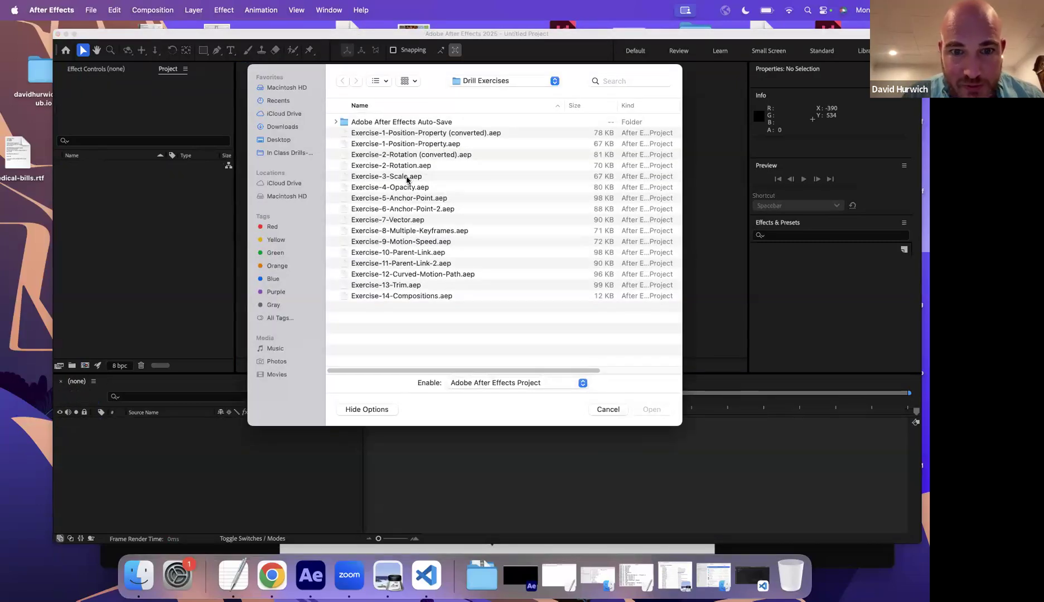
{"action": "double_click", "coordinate": [405, 177]}
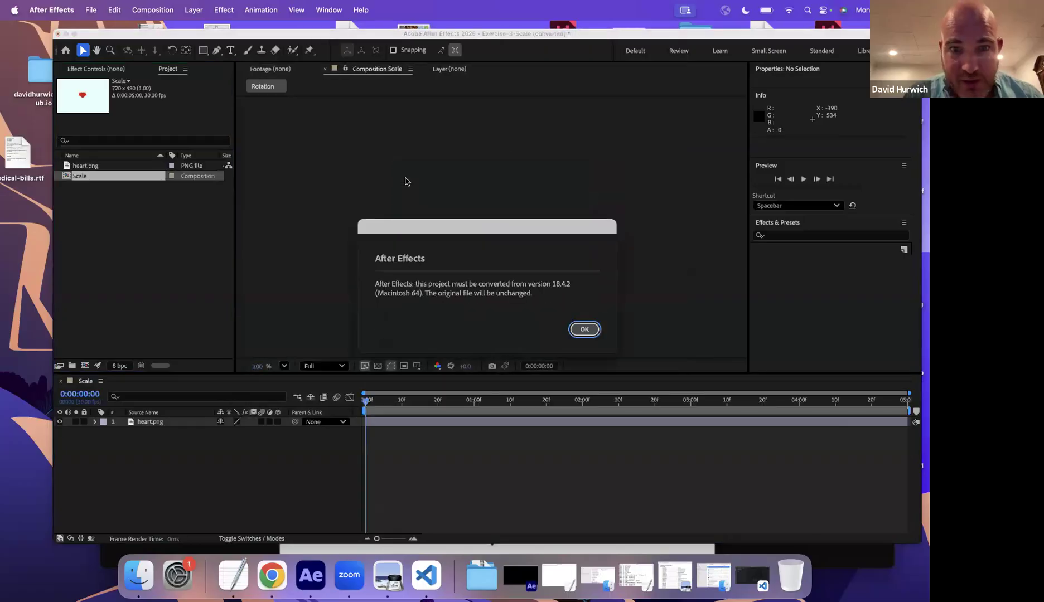
{"action": "left_click", "coordinate": [584, 329]}
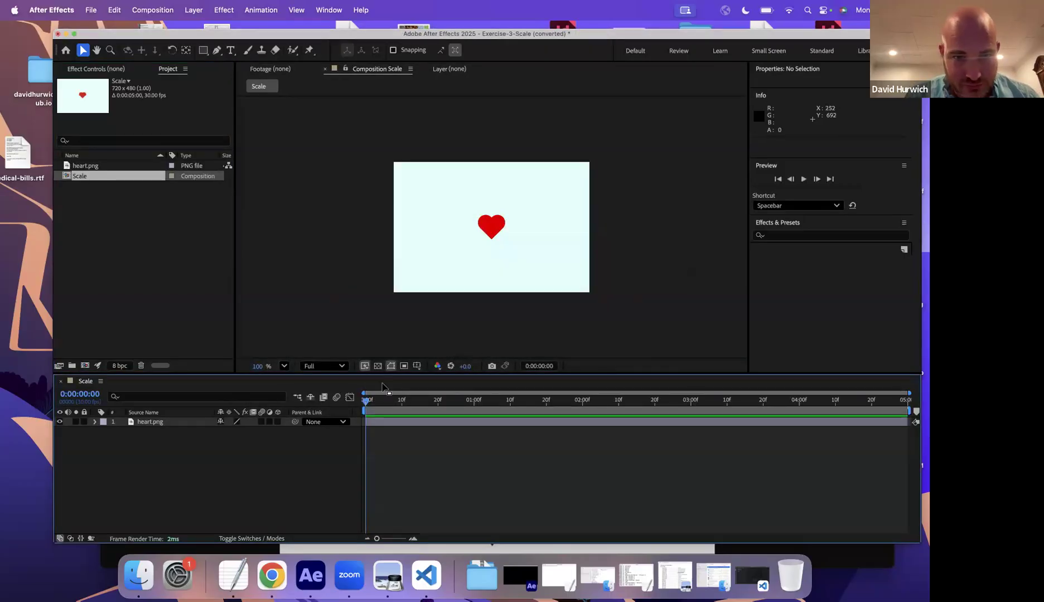
Reveal the heart.png layer's Scale property and try enlarging the heart to 73%
{"action": "left_click", "coordinate": [149, 423]}
{"action": "key", "text": "s"}
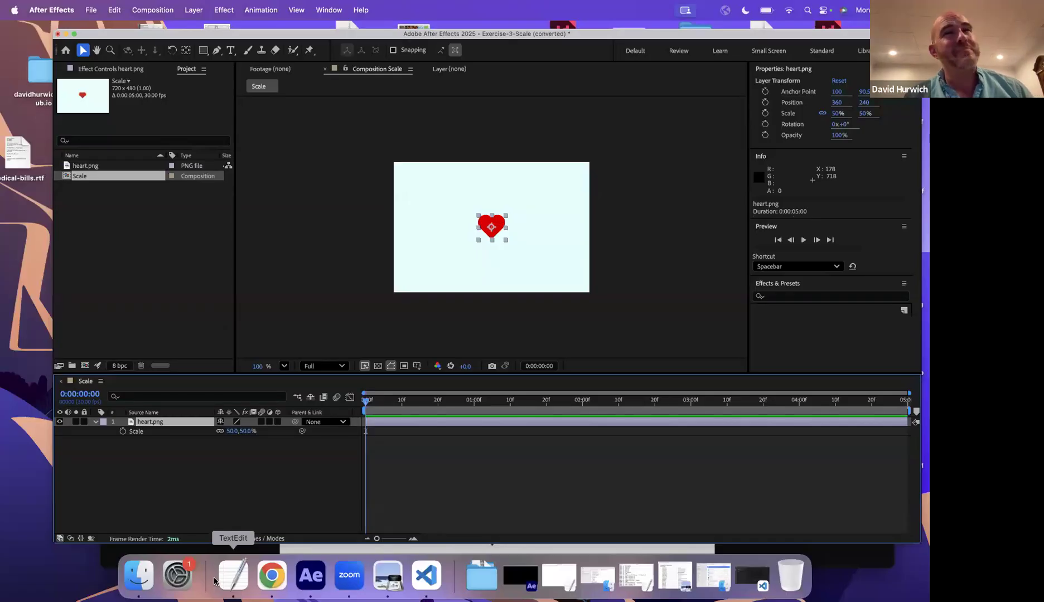
{"action": "mouse_move", "coordinate": [233, 433]}
{"action": "left_mouse_down"}
{"action": "mouse_move", "coordinate": [273, 433]}
{"action": "mouse_move", "coordinate": [246, 431]}
{"action": "mouse_move", "coordinate": [257, 431]}
{"action": "mouse_move", "coordinate": [210, 453]}
{"action": "mouse_move", "coordinate": [230, 432]}
{"action": "left_mouse_up"}
{"action": "right_click", "coordinate": [273, 433]}
{"action": "left_click", "coordinate": [261, 430]}
Set the heart.png layer's Scale back to 50%
{"action": "left_click", "coordinate": [231, 432]}
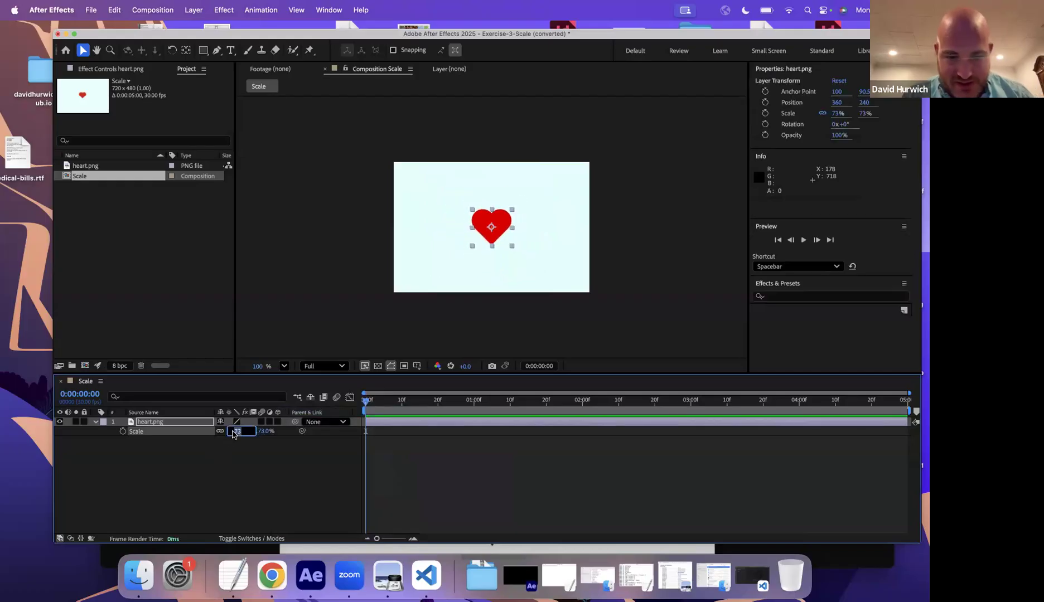
{"action": "type", "text": "50"}
{"action": "key", "text": "Return"}
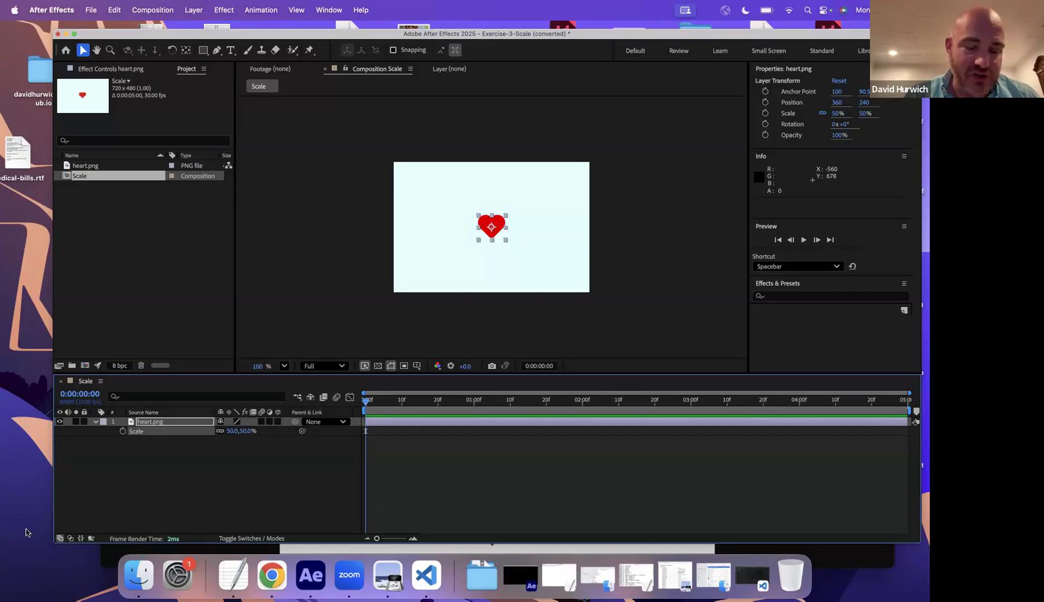
Annotate the screen with a rectangle labelled 200 by 100 and the halved values 100 and 50, and clear the drawing
{"action": "left_click", "coordinate": [27, 526]}
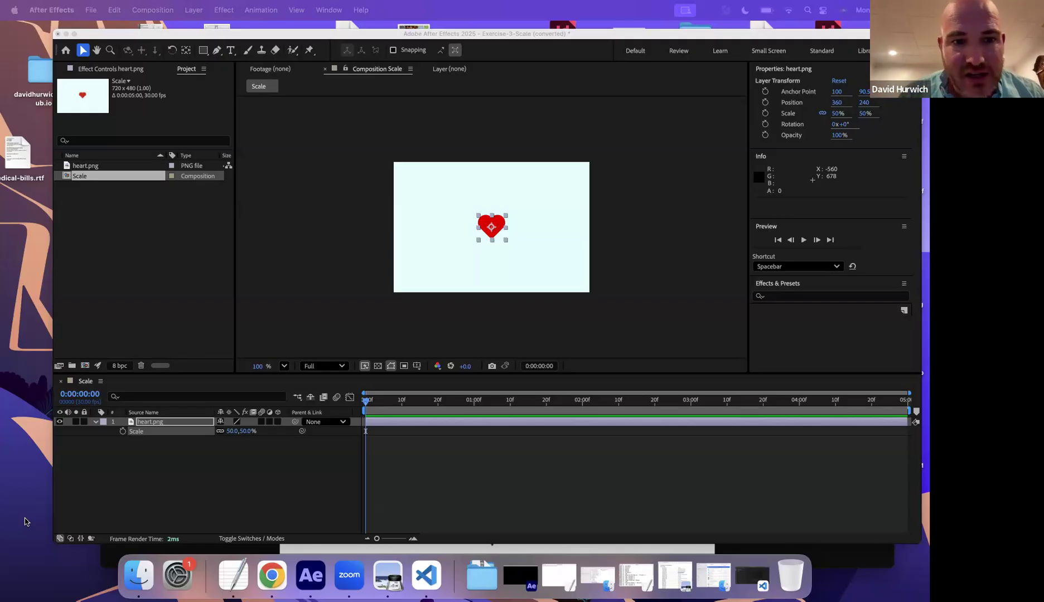
{"action": "mouse_move", "coordinate": [268, 192]}
{"action": "left_mouse_down"}
{"action": "mouse_move", "coordinate": [272, 244]}
{"action": "mouse_move", "coordinate": [328, 243]}
{"action": "mouse_move", "coordinate": [327, 188]}
{"action": "mouse_move", "coordinate": [283, 189]}
{"action": "mouse_move", "coordinate": [304, 160]}
{"action": "left_mouse_up"}
{"action": "mouse_move", "coordinate": [347, 212]}
{"action": "left_mouse_down"}
{"action": "mouse_move", "coordinate": [347, 228]}
{"action": "mouse_move", "coordinate": [355, 214]}
{"action": "mouse_move", "coordinate": [367, 217]}
{"action": "left_mouse_up"}
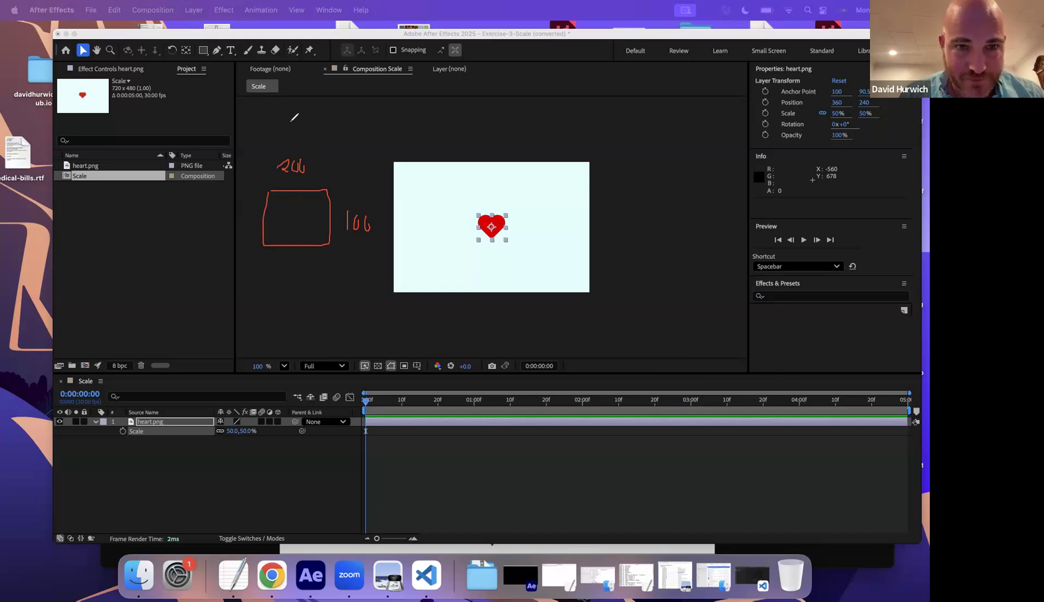
{"action": "mouse_move", "coordinate": [280, 116]}
{"action": "left_mouse_down"}
{"action": "mouse_move", "coordinate": [279, 132]}
{"action": "mouse_move", "coordinate": [299, 121]}
{"action": "left_mouse_up"}
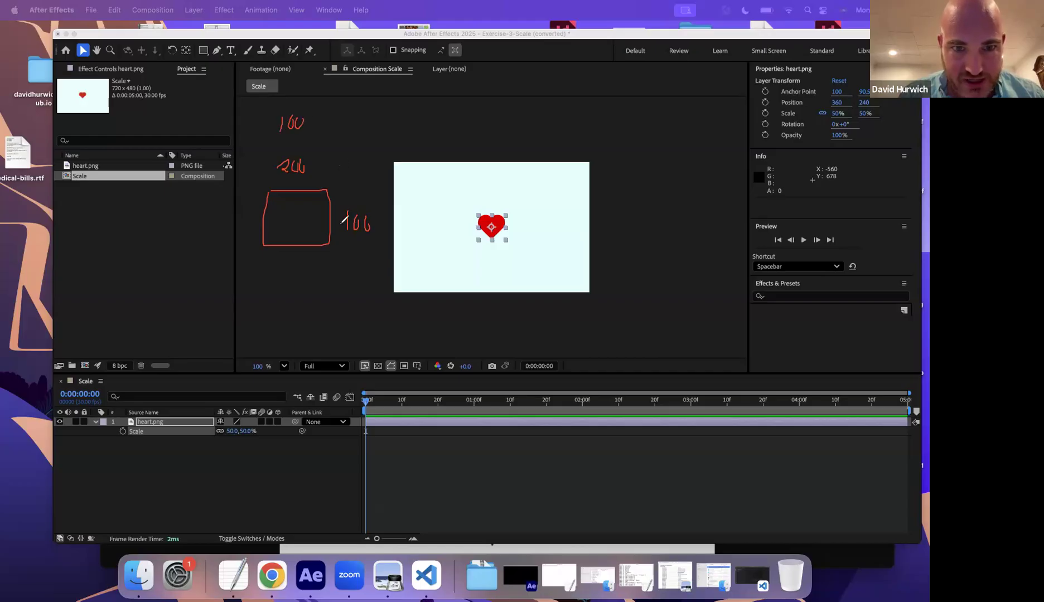
{"action": "mouse_move", "coordinate": [350, 180]}
{"action": "left_mouse_down"}
{"action": "mouse_move", "coordinate": [348, 195]}
{"action": "mouse_move", "coordinate": [358, 182]}
{"action": "left_mouse_up"}
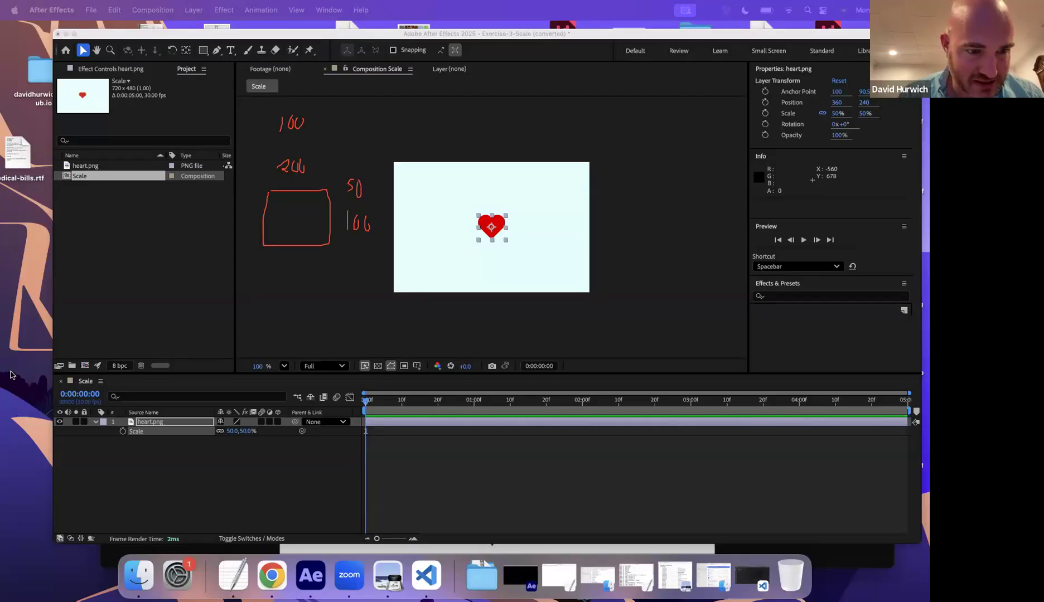
{"action": "left_click", "coordinate": [53, 369]}
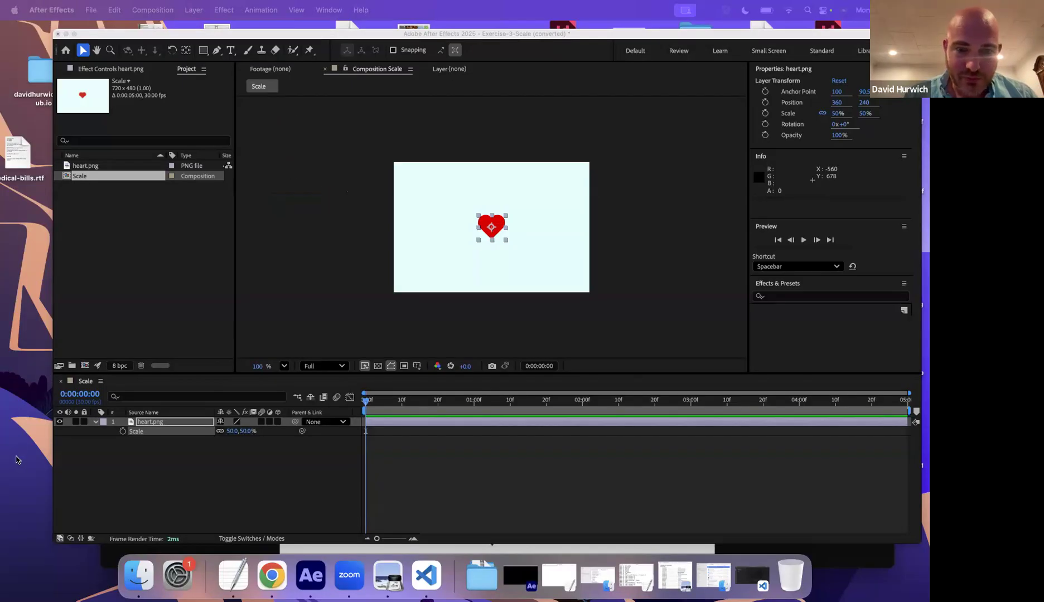
{"action": "left_click", "coordinate": [142, 441]}
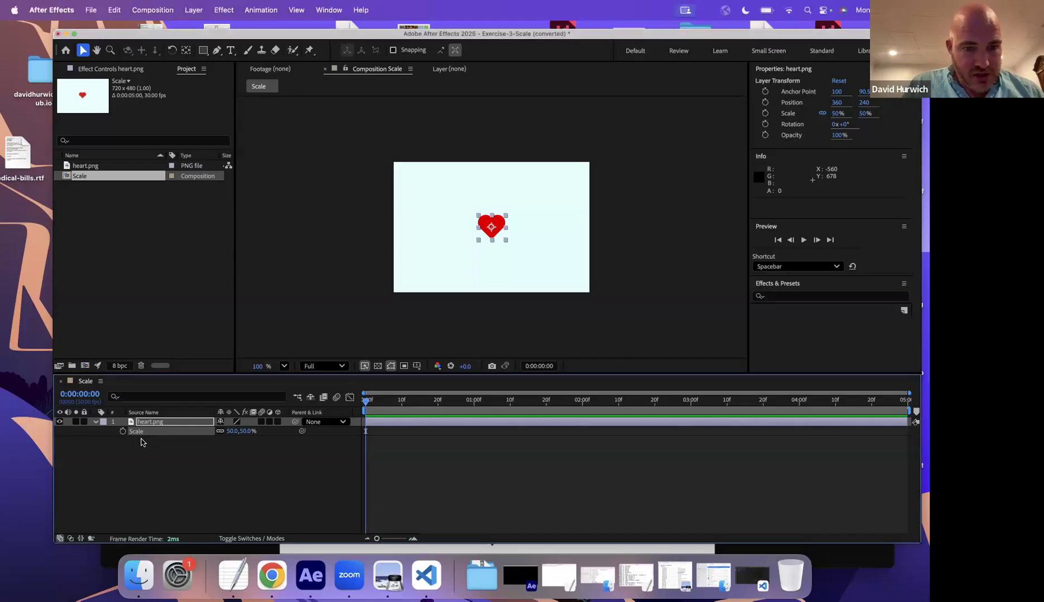
Switch to the TextEdit notes and add the line "Action: heart grows from small to large" below the arrow's end pose
{"action": "left_click", "coordinate": [231, 574]}
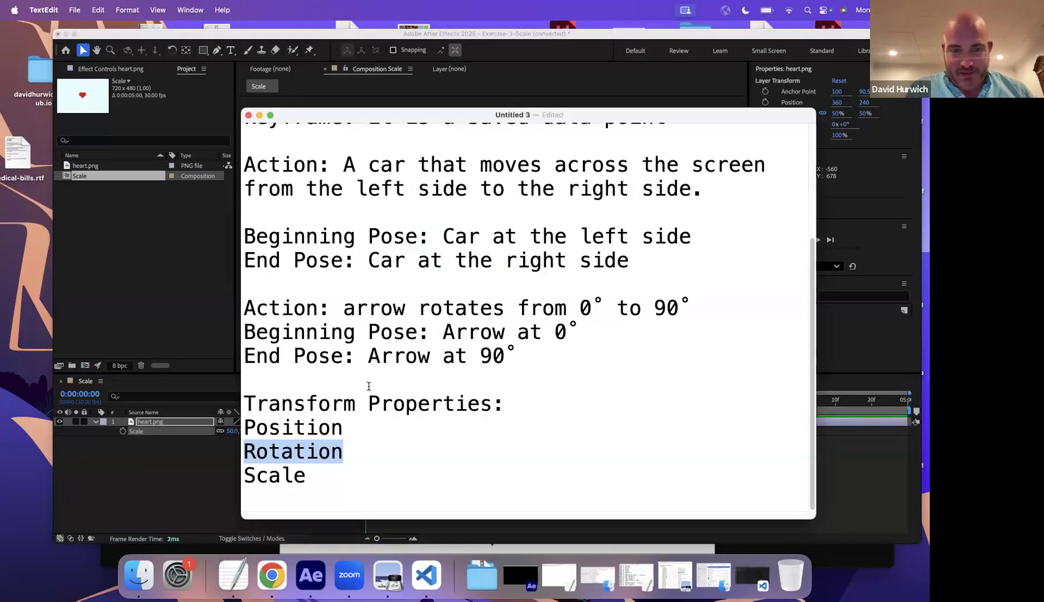
{"action": "left_click", "coordinate": [584, 356]}
{"action": "key", "text": "Return"}
{"action": "key", "text": "Return"}
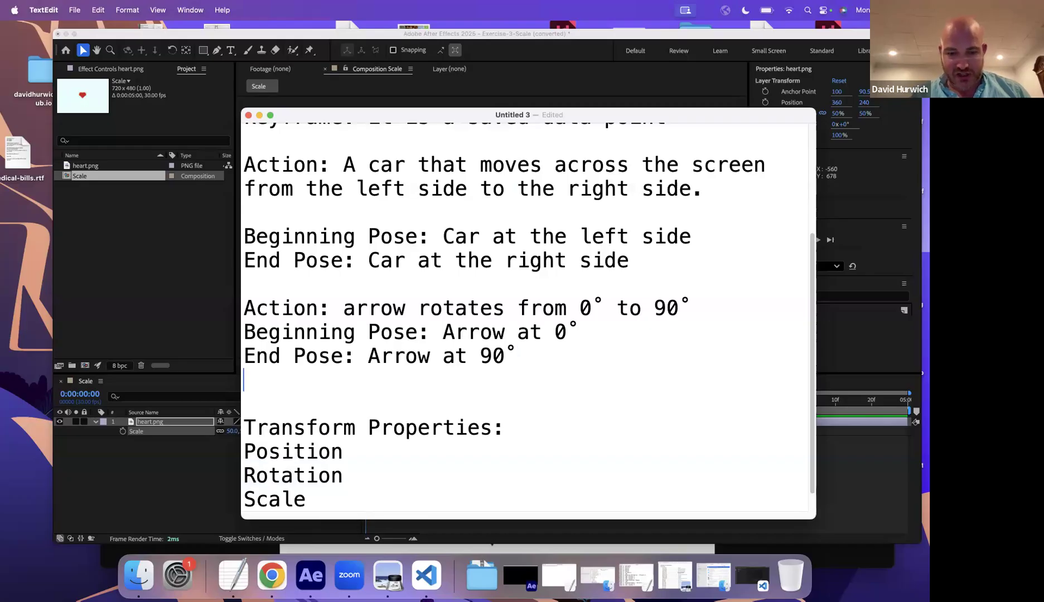
{"action": "type", "text": "Action: h"}
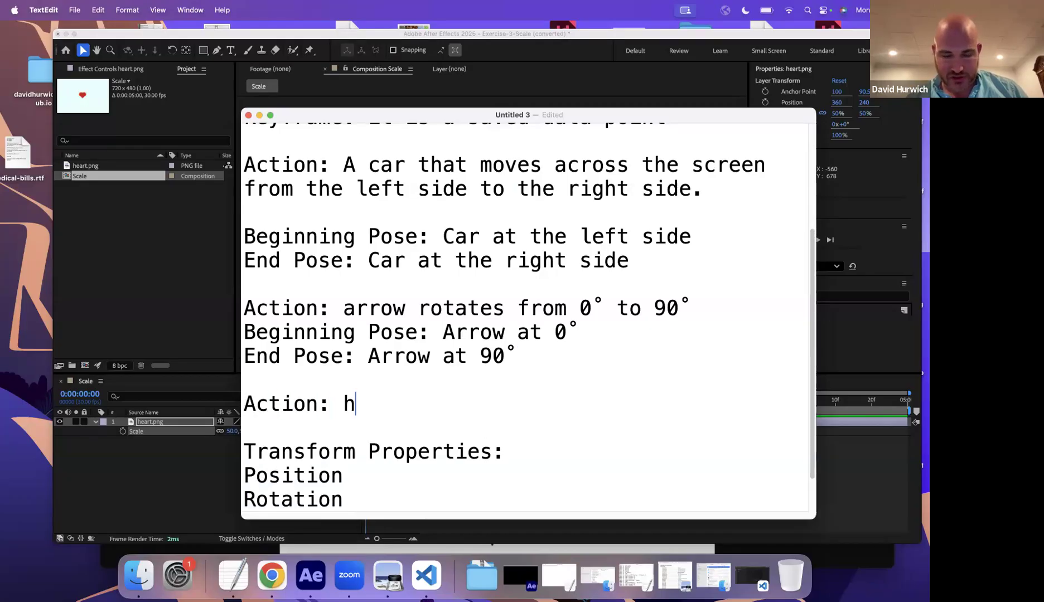
{"action": "type", "text": "eart grows fro"}
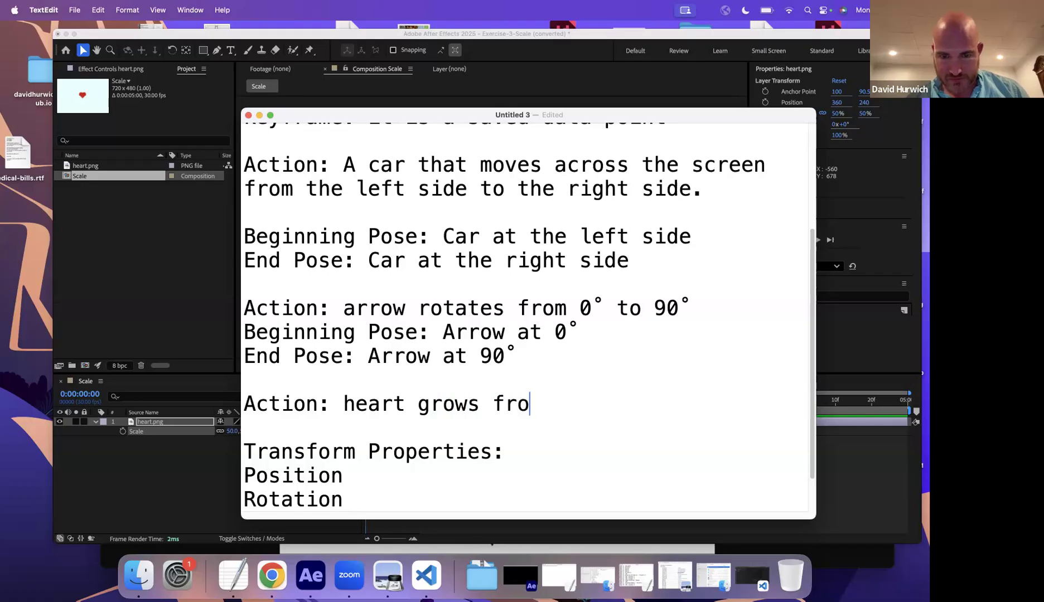
{"action": "type", "text": "m small to large"}
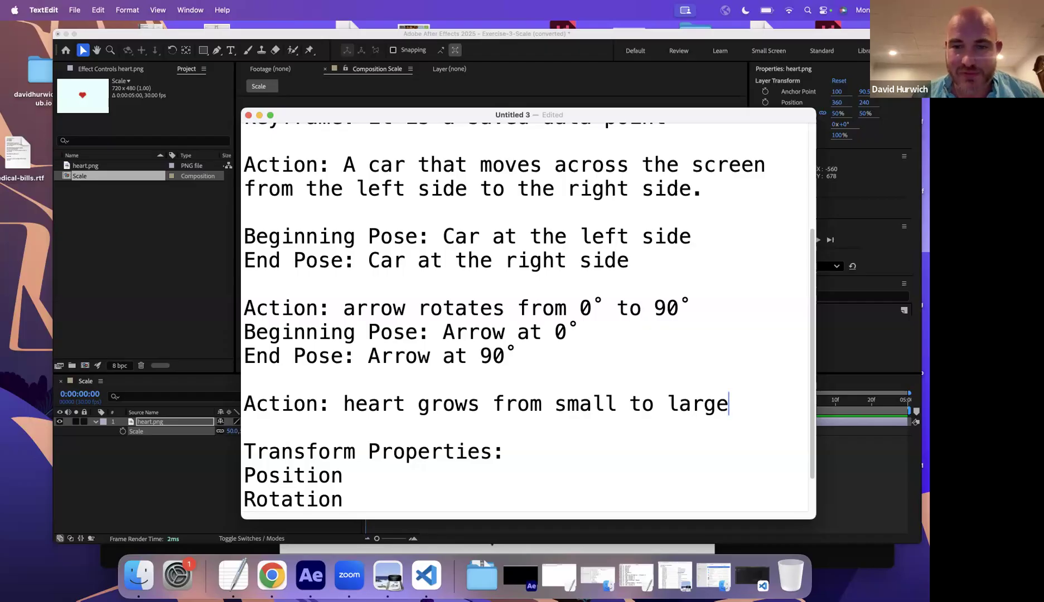
Add the lines "Beginning Pose: heart is small" and "End pose: heart is large" under the heart action
{"action": "key", "text": "Return"}
{"action": "type", "text": "E"}
{"action": "key", "text": "BackSpace"}
{"action": "type", "text": "Beginning "}
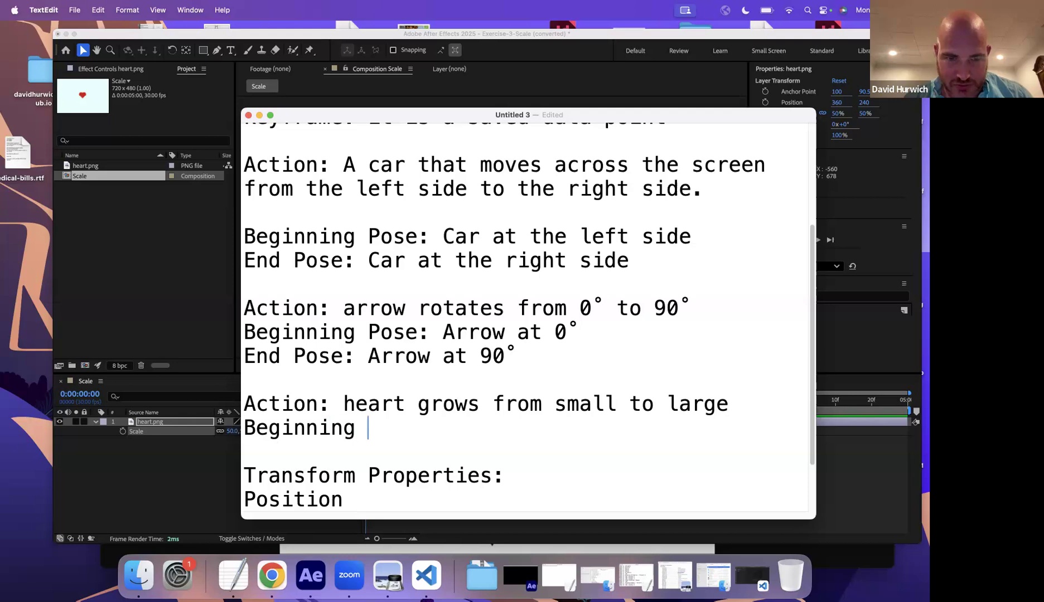
{"action": "type", "text": "Pose: heart is small"}
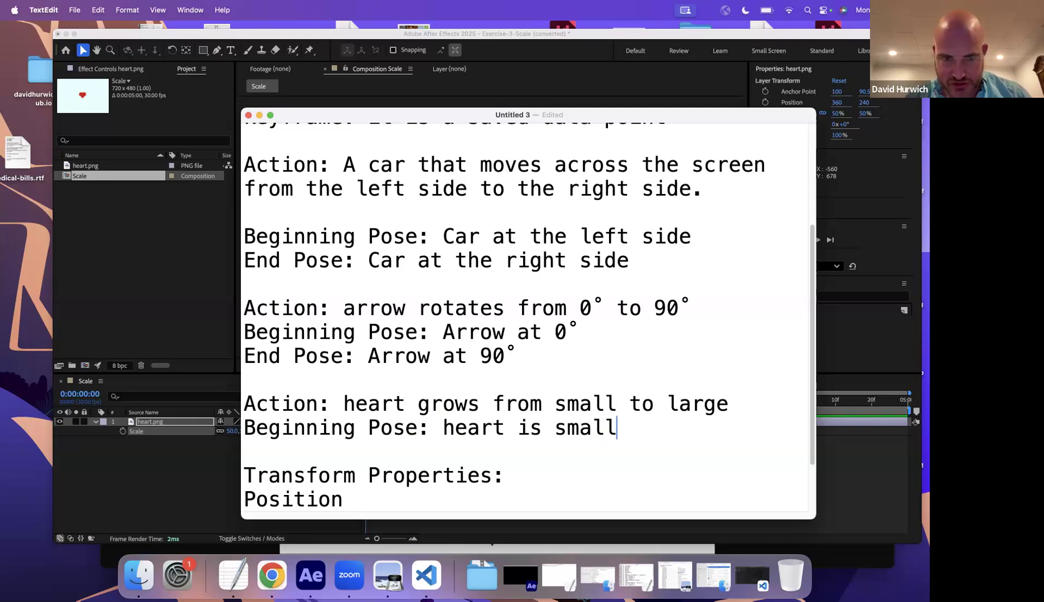
{"action": "key", "text": "Return"}
{"action": "type", "text": "End "}
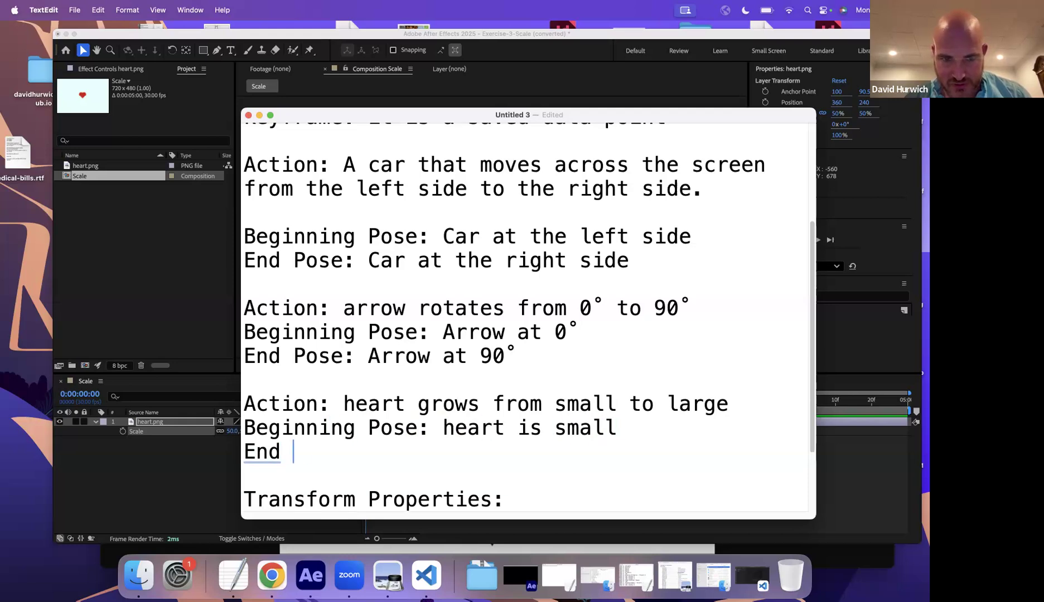
{"action": "type", "text": "pose: heart is large"}
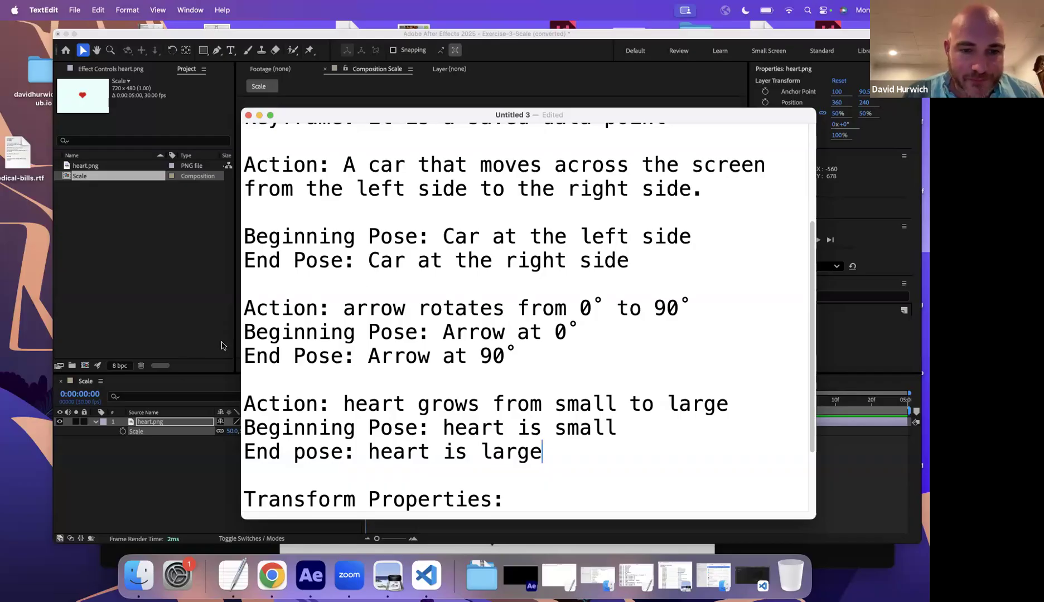
Switch back to After Effects, shrink the heart to 40% and reposition it to about 374, 248 in the composition
{"action": "left_click", "coordinate": [201, 345]}
{"action": "left_click_drag", "start_coordinate": [571, 403], "coordinate": [363, 401]}
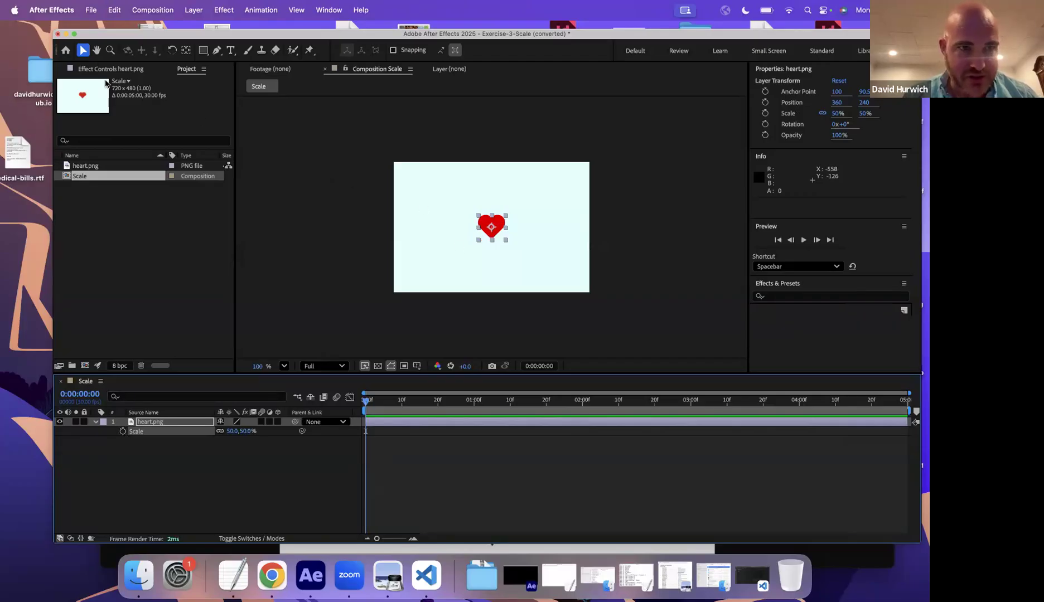
{"action": "mouse_move", "coordinate": [496, 226]}
{"action": "left_mouse_down"}
{"action": "mouse_move", "coordinate": [422, 225]}
{"action": "mouse_move", "coordinate": [507, 225]}
{"action": "left_mouse_up"}
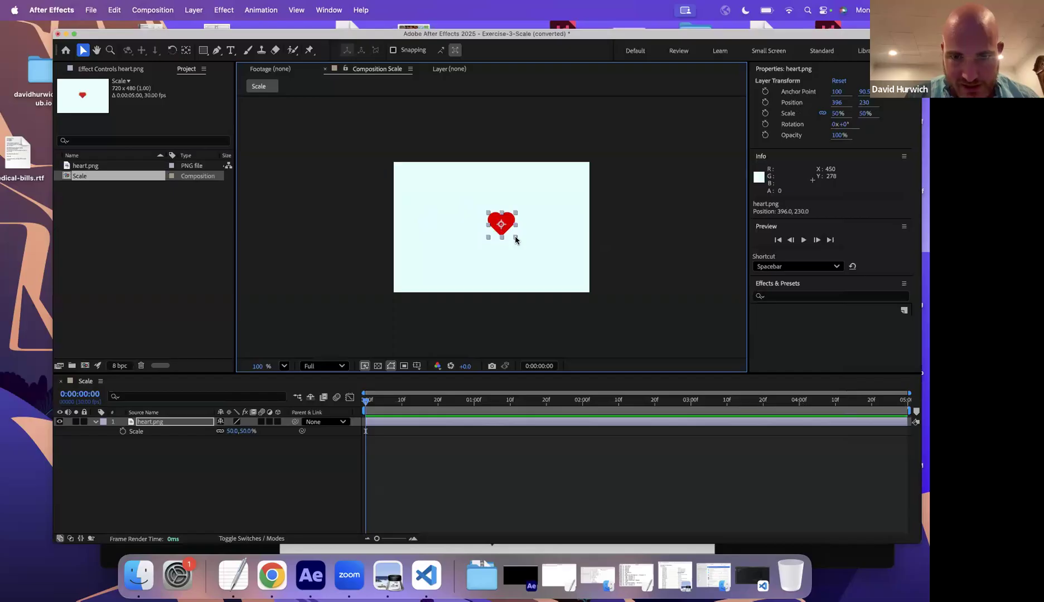
{"action": "left_click", "coordinate": [523, 243]}
{"action": "left_click", "coordinate": [514, 237]}
{"action": "mouse_move", "coordinate": [514, 238]}
{"action": "left_mouse_down"}
{"action": "mouse_move", "coordinate": [543, 258]}
{"action": "mouse_move", "coordinate": [522, 236]}
{"action": "mouse_move", "coordinate": [530, 252]}
{"action": "mouse_move", "coordinate": [509, 231]}
{"action": "mouse_move", "coordinate": [497, 236]}
{"action": "left_mouse_up"}
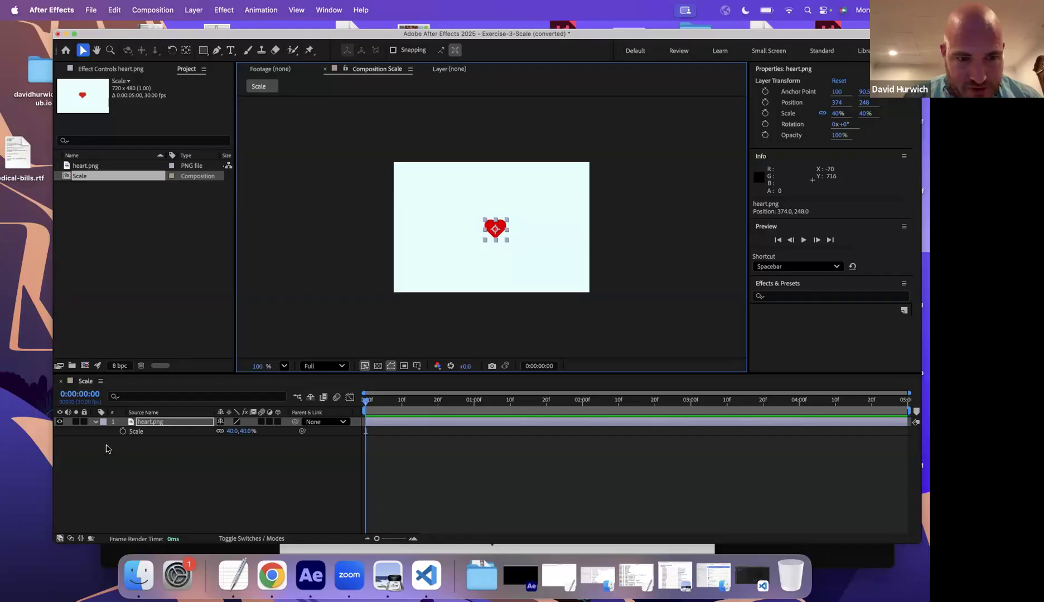
Keyframe the heart's Scale at 40% at 0:00:00:00 and 200% at 0:00:02:00, and preview the animation
{"action": "left_click", "coordinate": [122, 434]}
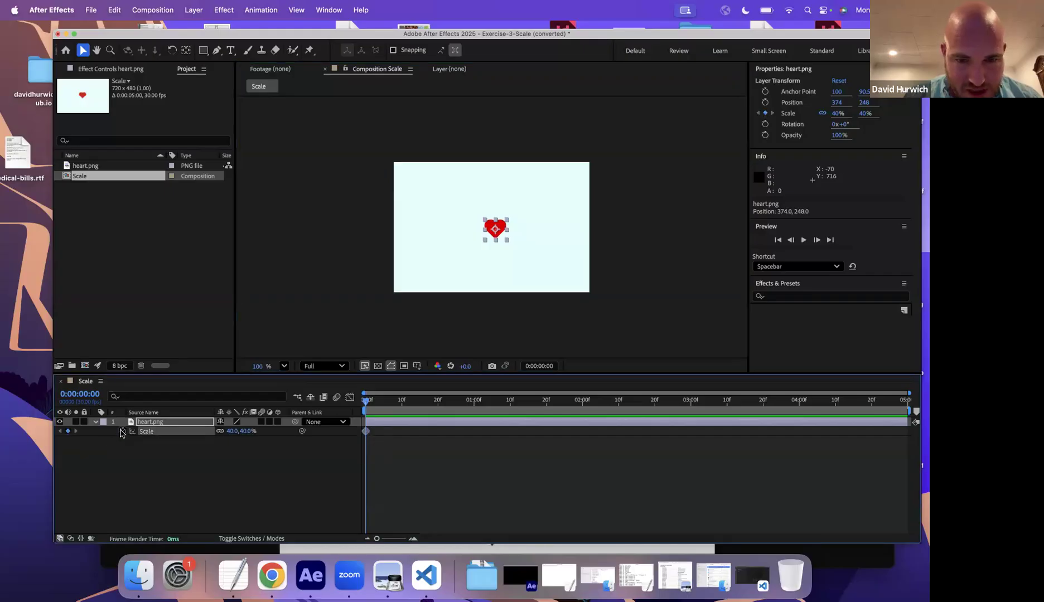
{"action": "left_click", "coordinate": [389, 435]}
{"action": "left_click", "coordinate": [398, 401]}
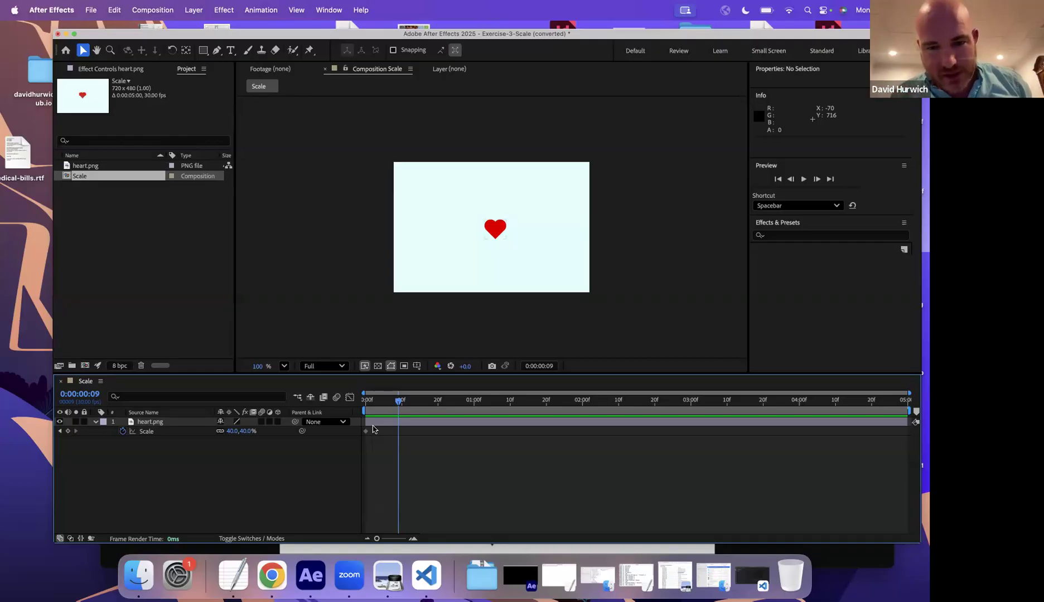
{"action": "left_click", "coordinate": [583, 402]}
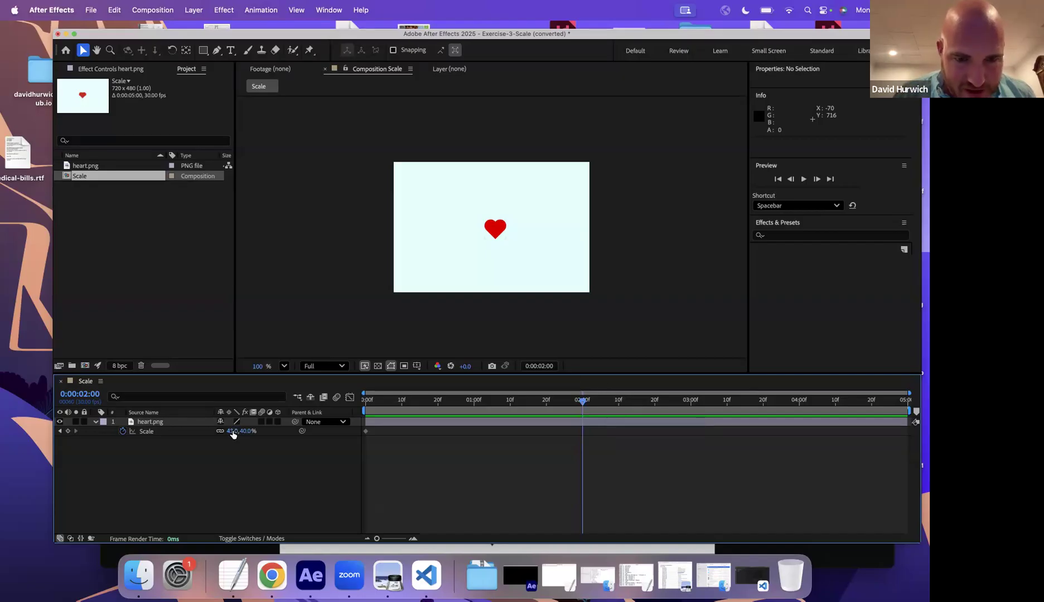
{"action": "left_click_drag", "start_coordinate": [233, 431], "coordinate": [318, 430]}
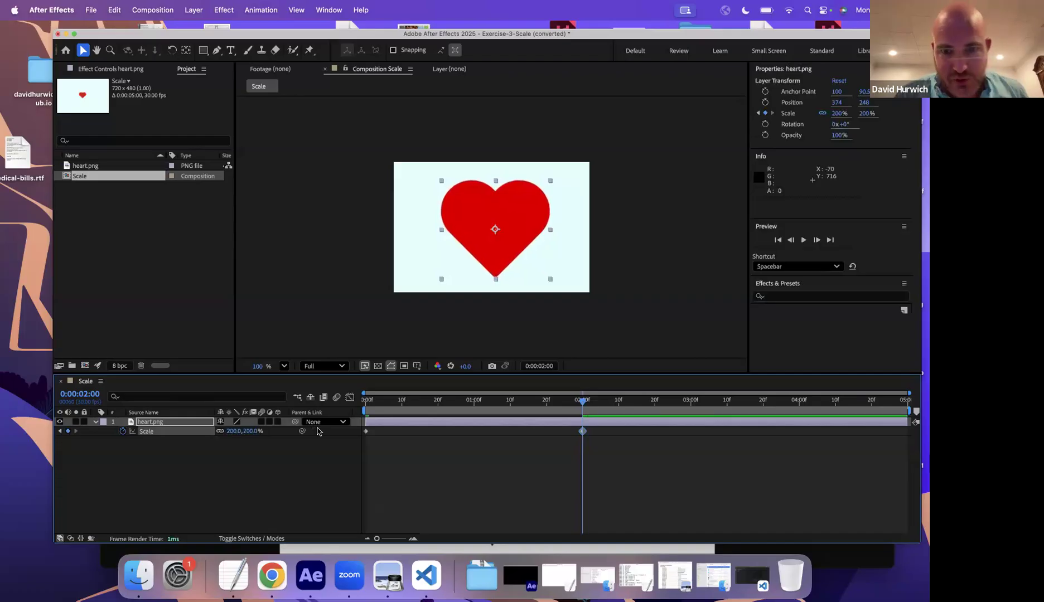
{"action": "key", "text": "space"}
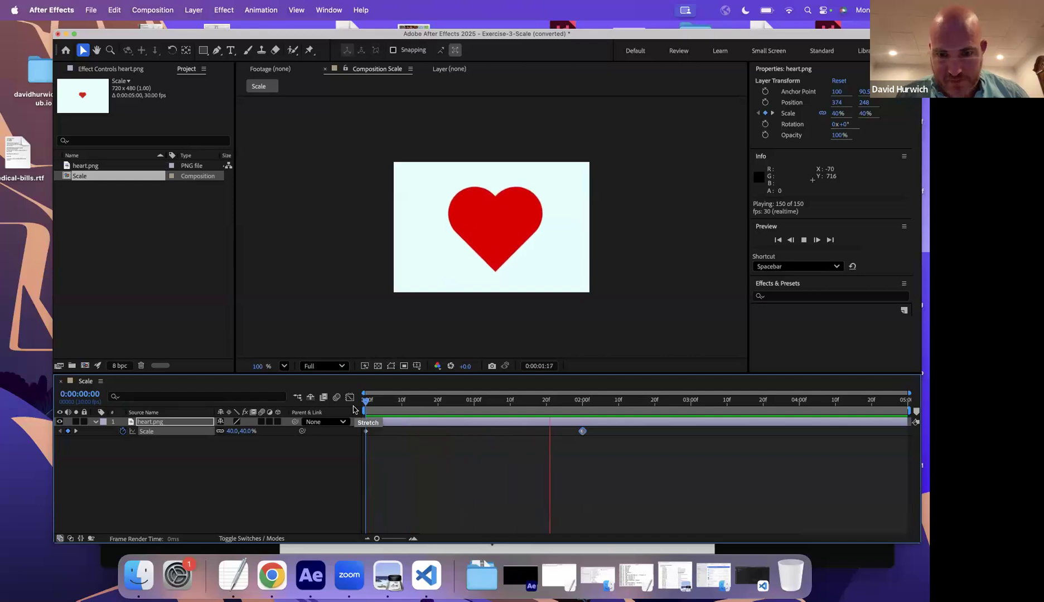
{"action": "key", "text": "space"}
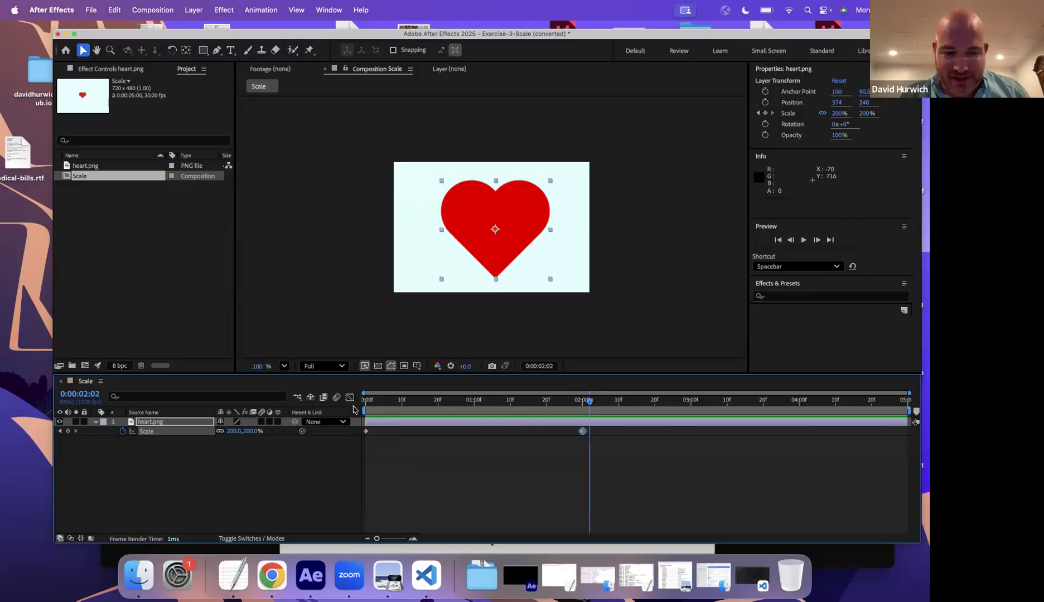
Calculate the heart's scale change with Spotlight by evaluating 200-40 and 160/2
{"action": "key", "text": "super+space"}
{"action": "type", "text": "200-"}
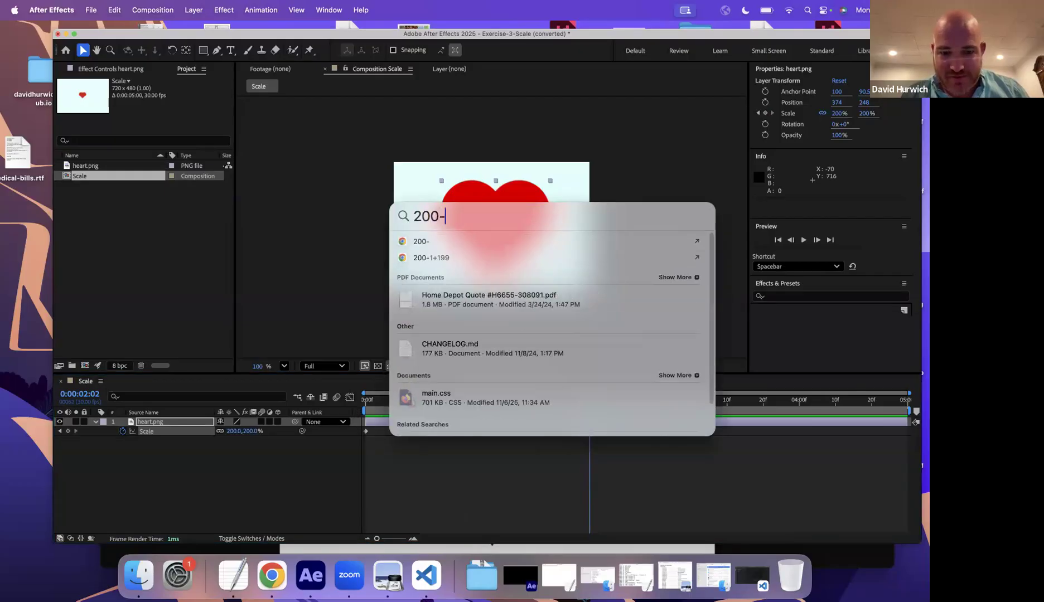
{"action": "type", "text": "40"}
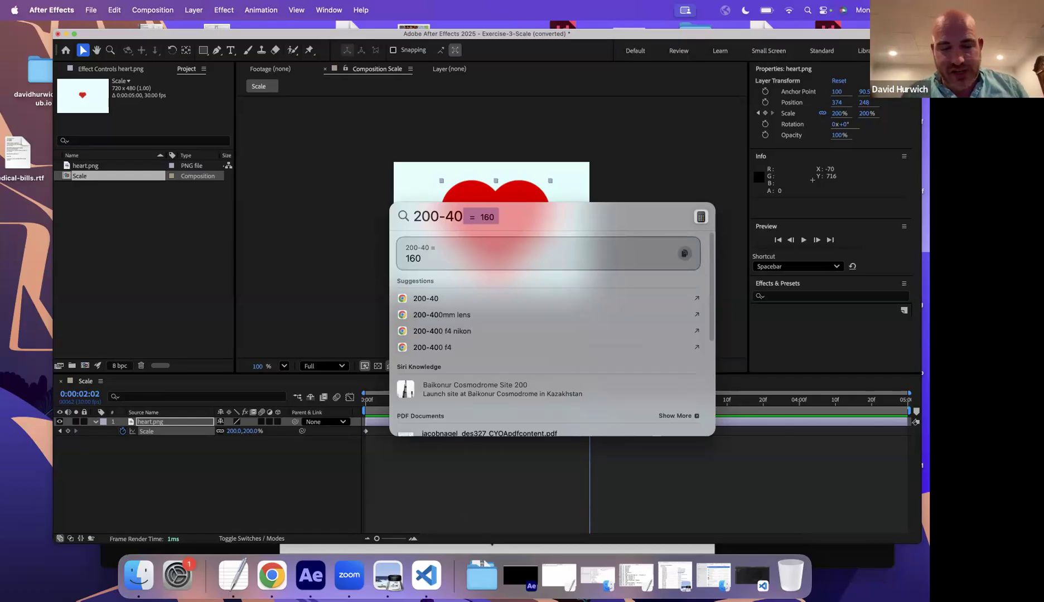
{"action": "key", "text": "BackSpace"}
{"action": "key", "text": "BackSpace"}
{"action": "key", "text": "BackSpace"}
{"action": "key", "text": "BackSpace"}
{"action": "key", "text": "BackSpace"}
{"action": "key", "text": "BackSpace"}
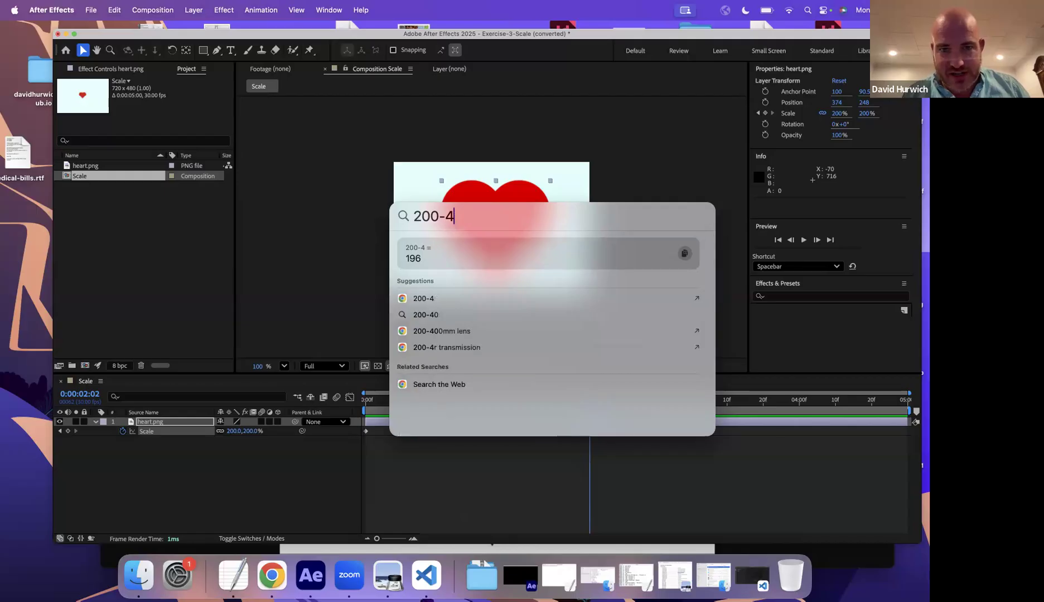
{"action": "type", "text": "160/"}
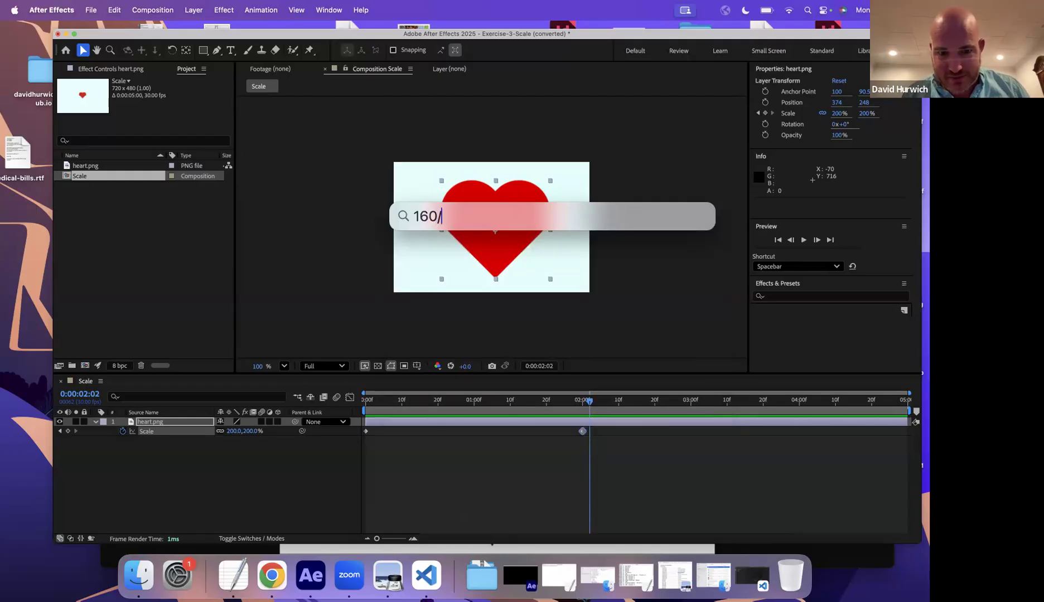
{"action": "type", "text": "2"}
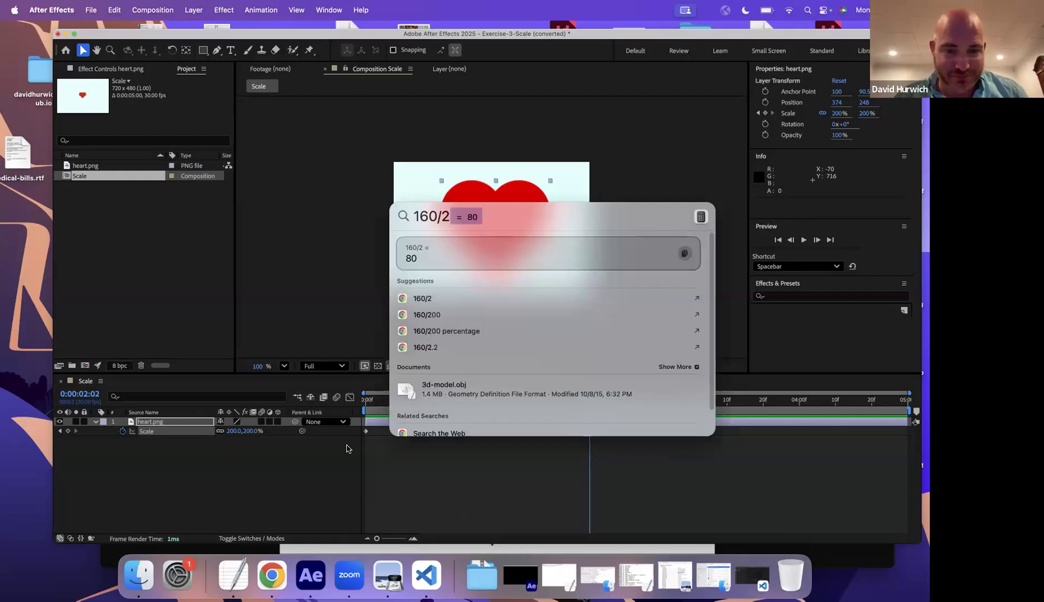
Dismiss the calculation, deselect the heart layer and replay the scale animation
{"action": "left_click", "coordinate": [396, 480]}
{"action": "key", "text": "space"}
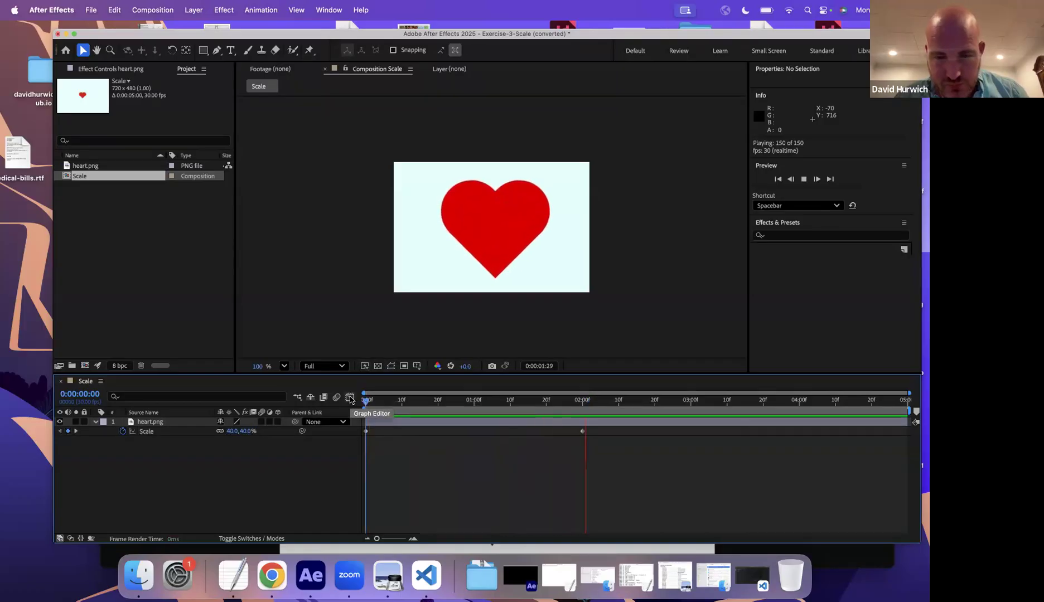
{"action": "key", "text": "space"}
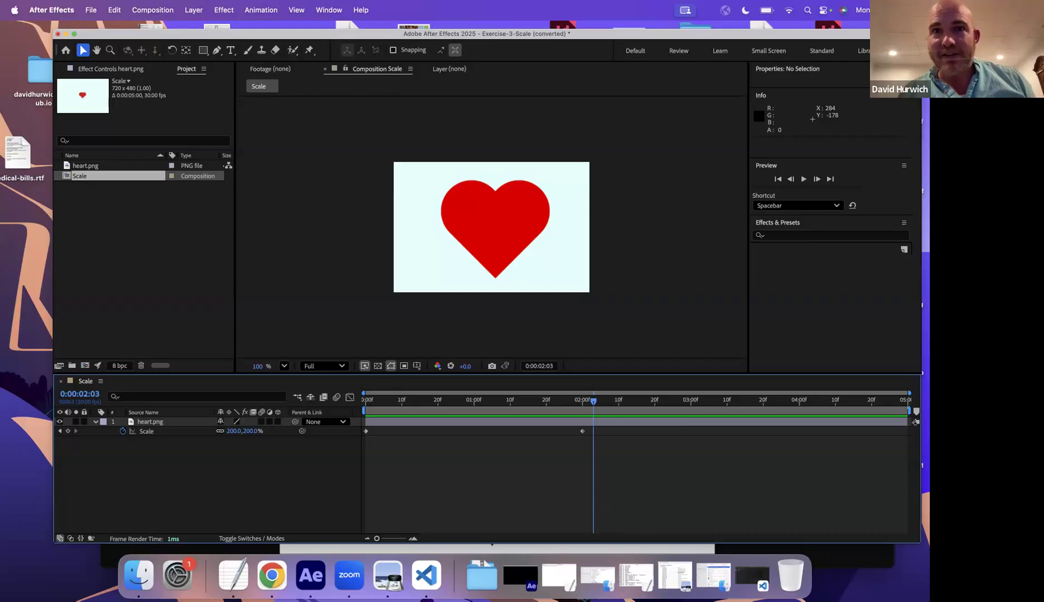
Switch to Finder, open the In Class Drills- After Effects Advanced folder and move its window clear of the composition
{"action": "left_click", "coordinate": [139, 575]}
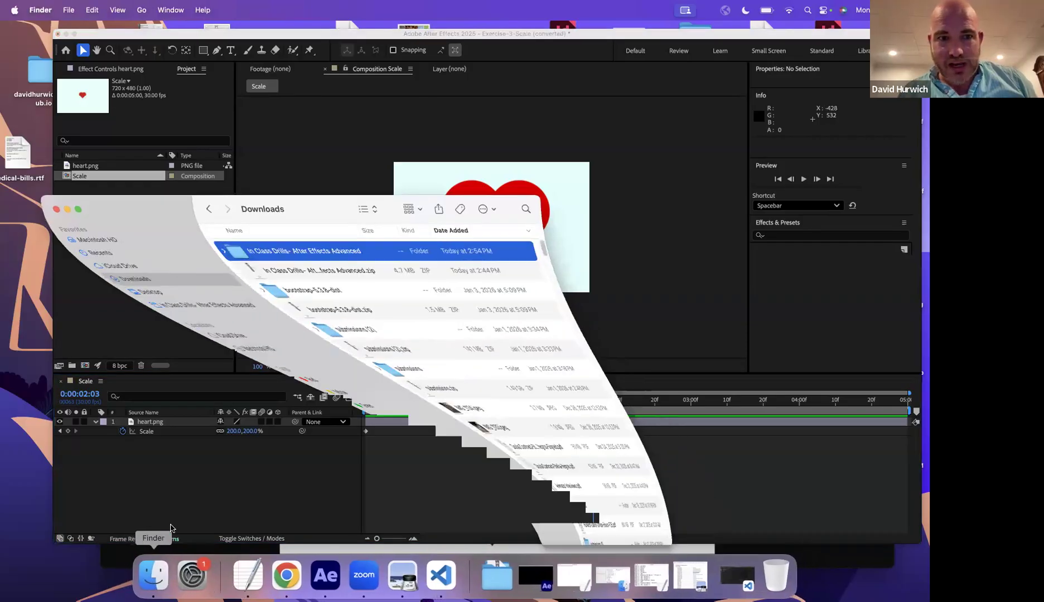
{"action": "double_click", "coordinate": [299, 252]}
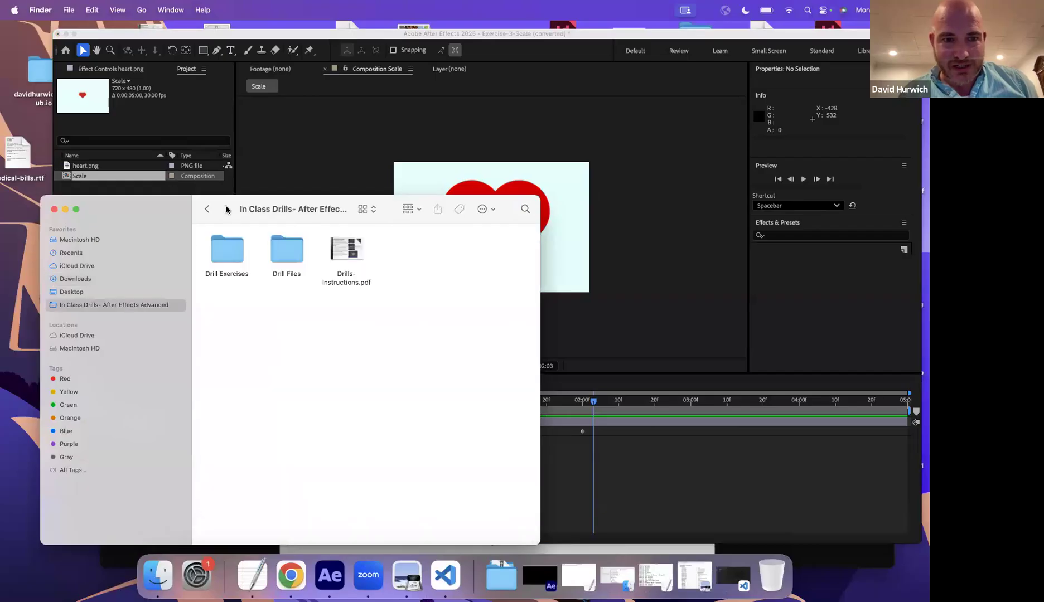
{"action": "left_click_drag", "start_coordinate": [190, 206], "coordinate": [254, 0]}
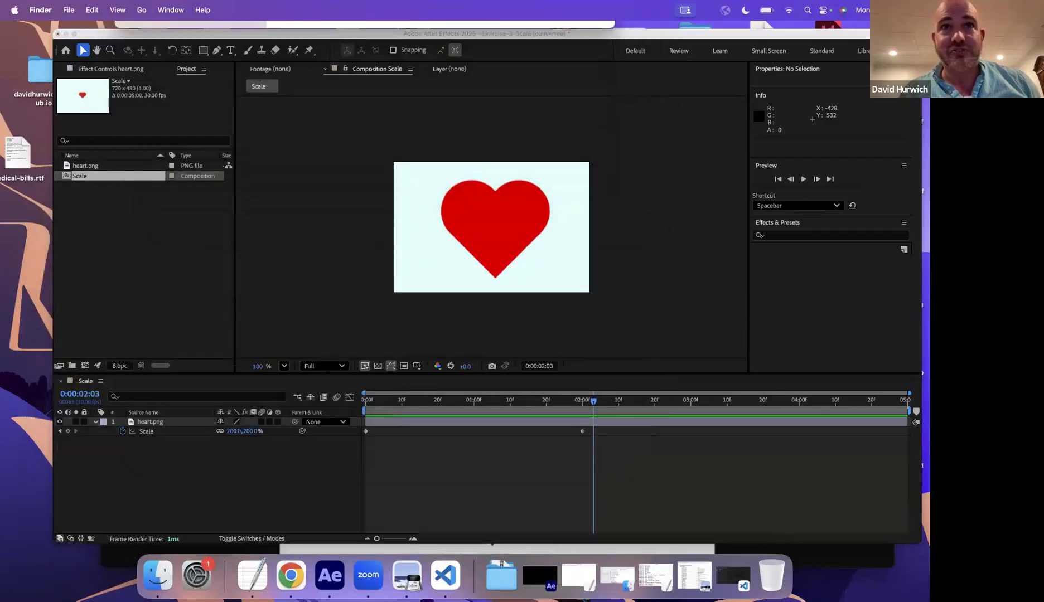